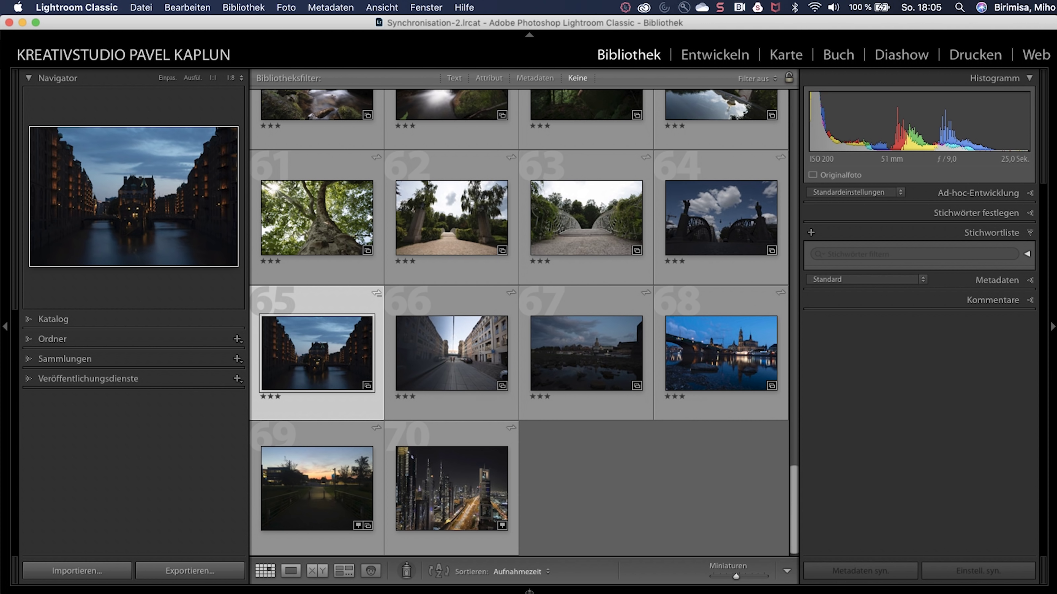
- Open the dusk canal photo in Develop and preview the V - Cloud - Sunset Sky - Soft preset
click(319, 352)
mouse_move(586, 217)
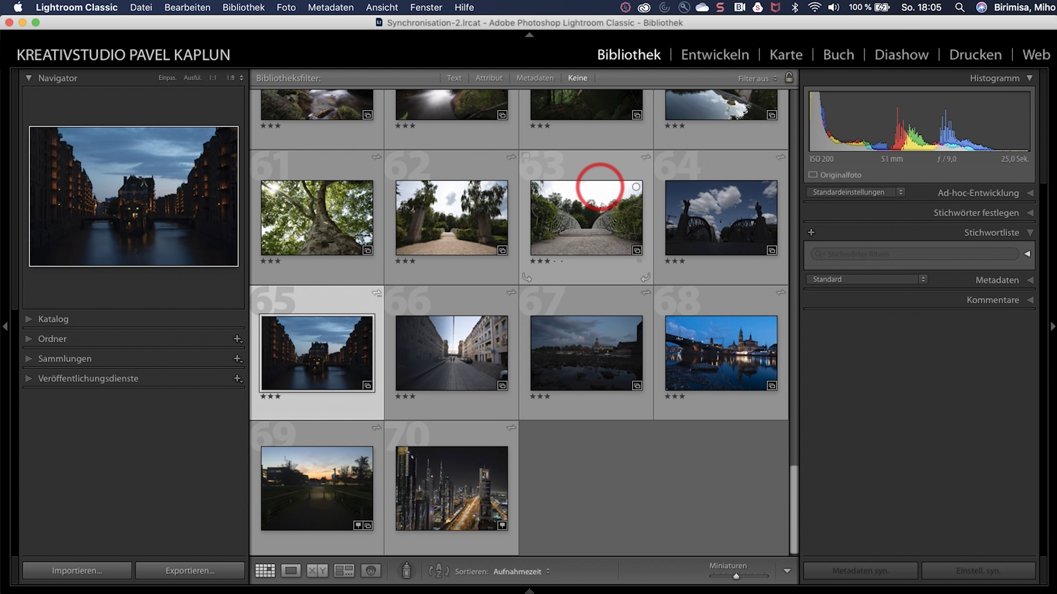
click(712, 54)
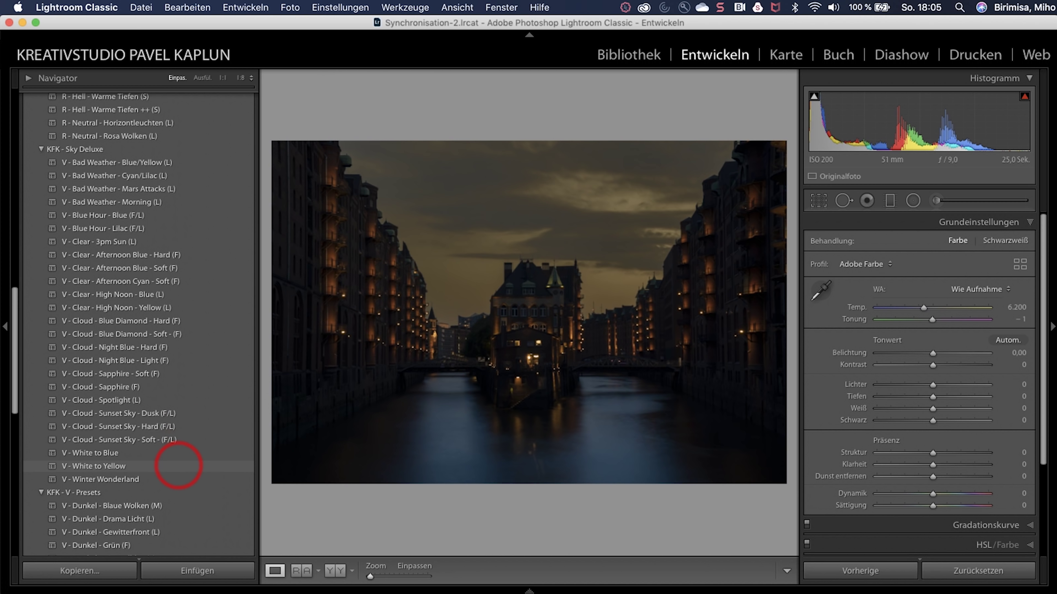
click(164, 439)
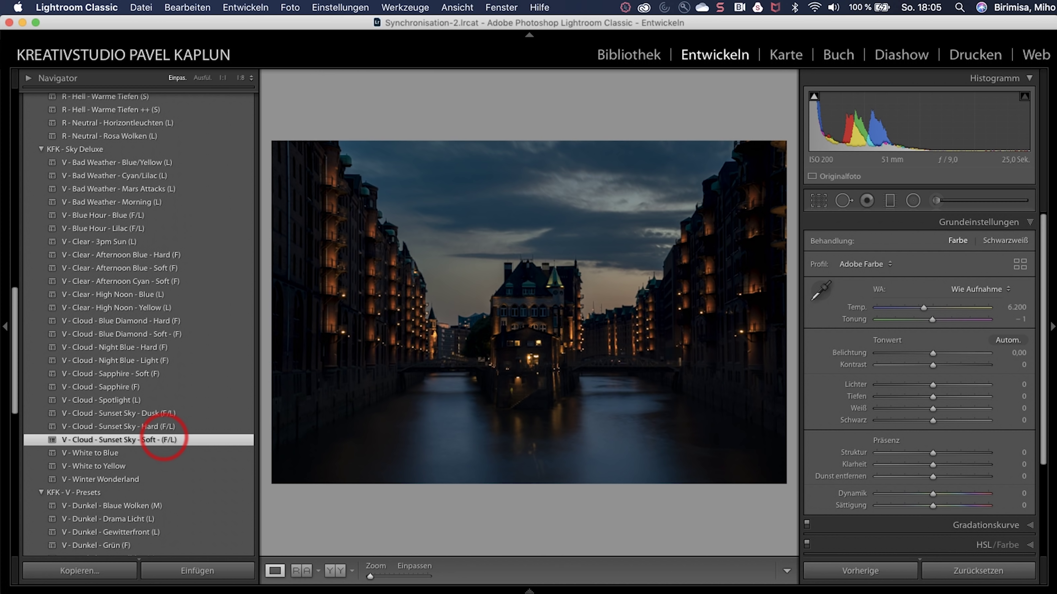
scroll(164, 437, up, 2)
scroll(164, 437, up, 5)
scroll(164, 437, up, 5)
scroll(164, 437, up, 3)
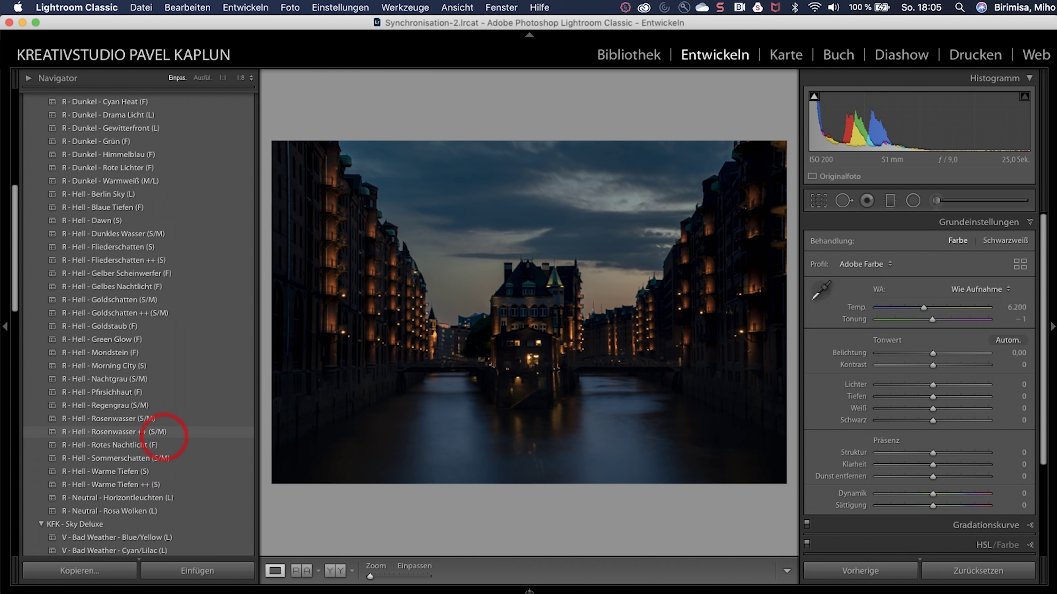
scroll(164, 437, up, 4)
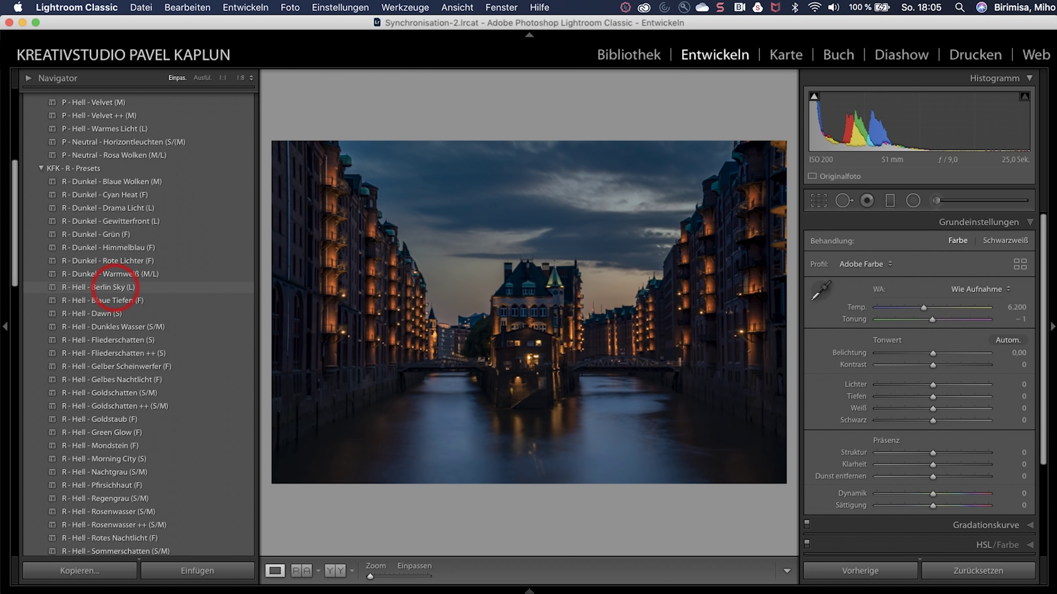
- Try R - Hell - Berlin Sky, then settle on the P - Hell - Sanftes Bernstein (F) preset
click(115, 287)
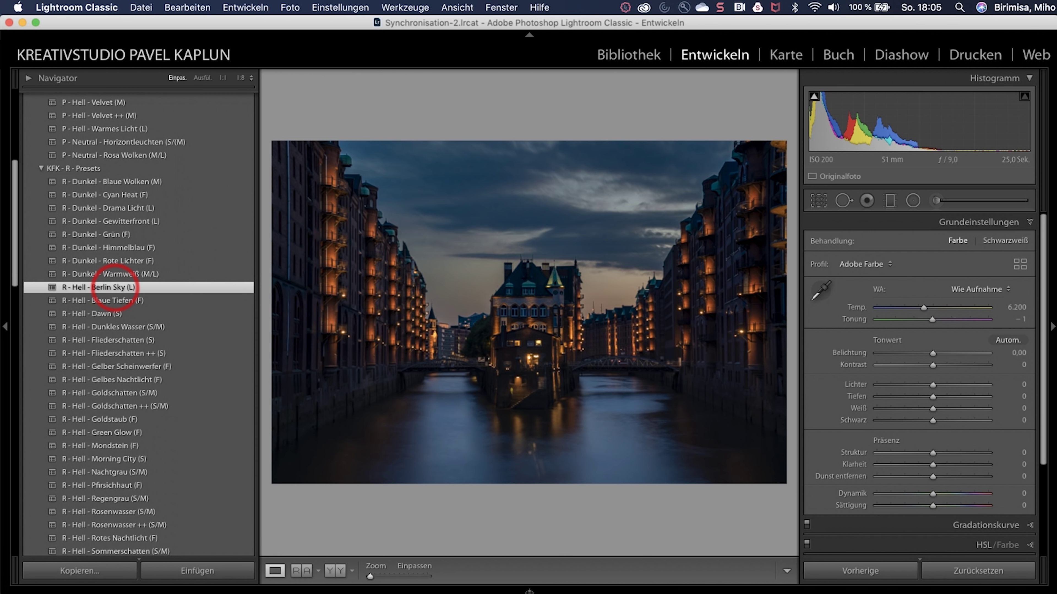
scroll(114, 287, up, 1)
scroll(115, 287, up, 6)
scroll(114, 287, up, 3)
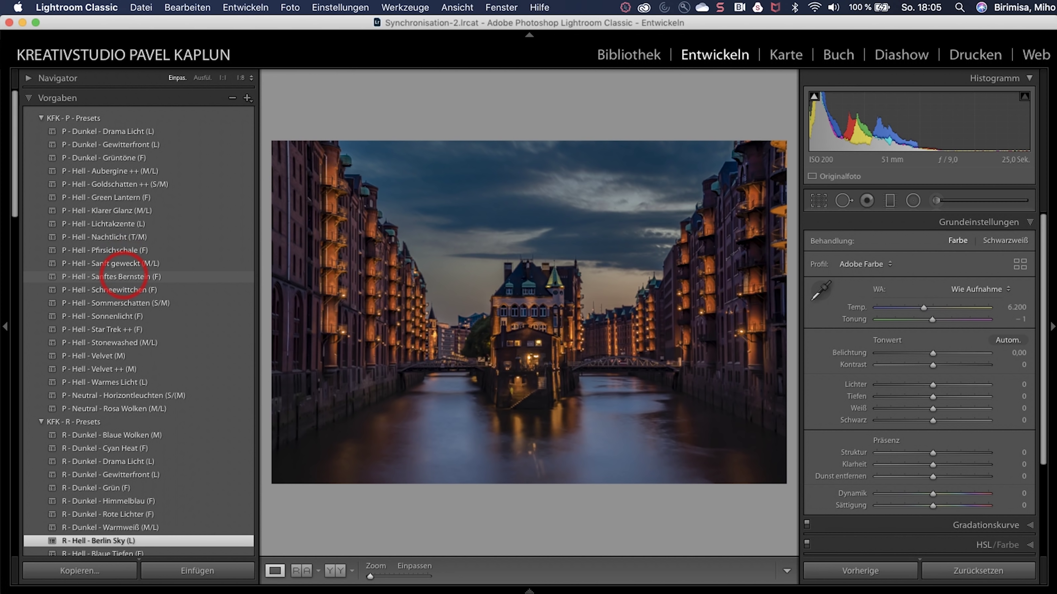
click(123, 276)
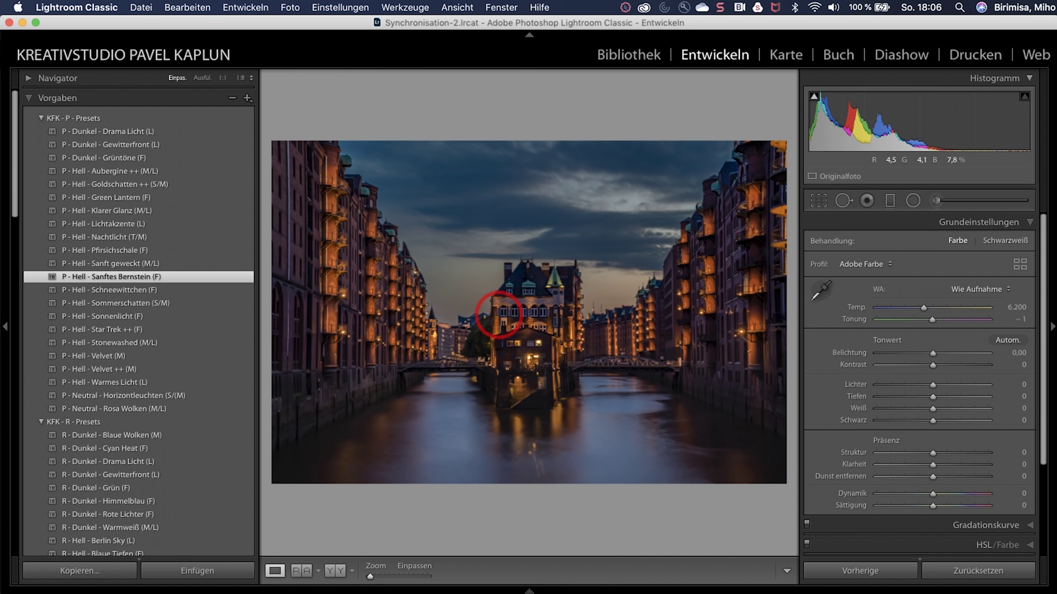
right_click(498, 314)
mouse_move(590, 408)
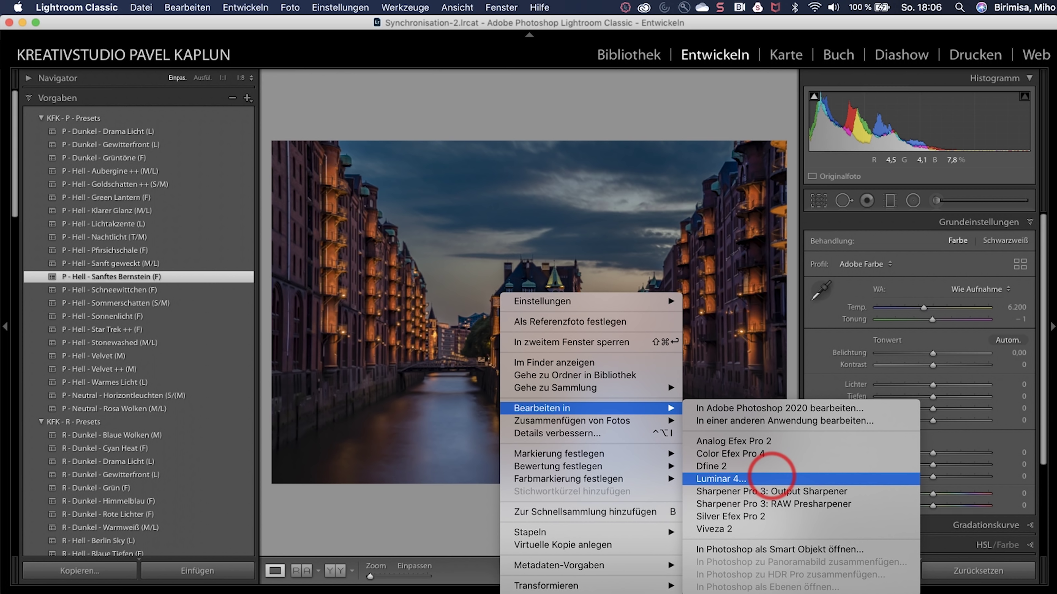
- Send the canal photo to Luminar 4 via Bearbeiten in > Luminar 4
click(771, 474)
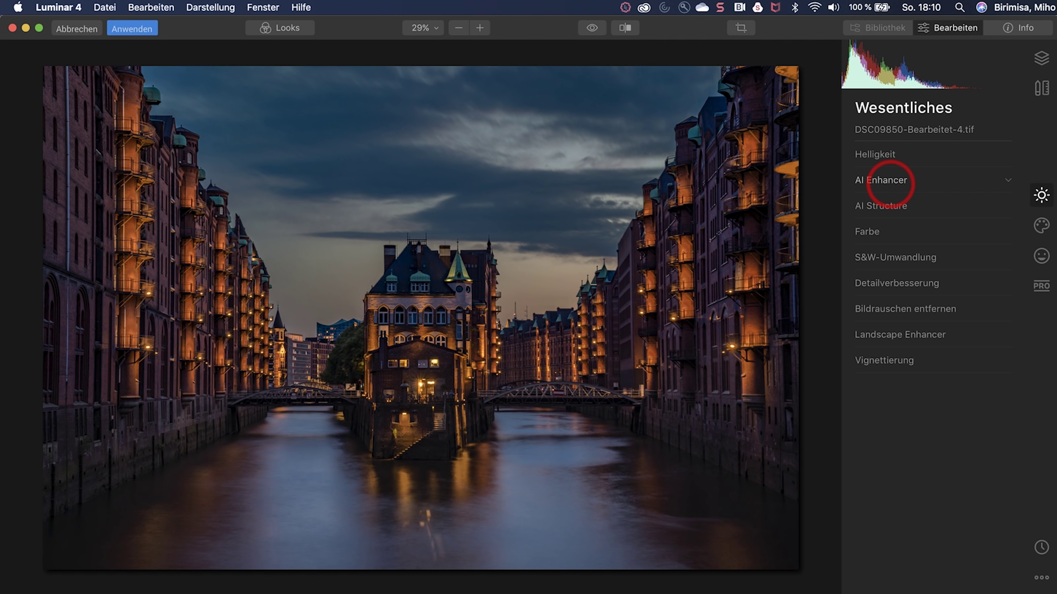
- Set the AI Enhancer's AI Accent slider to 17
click(886, 180)
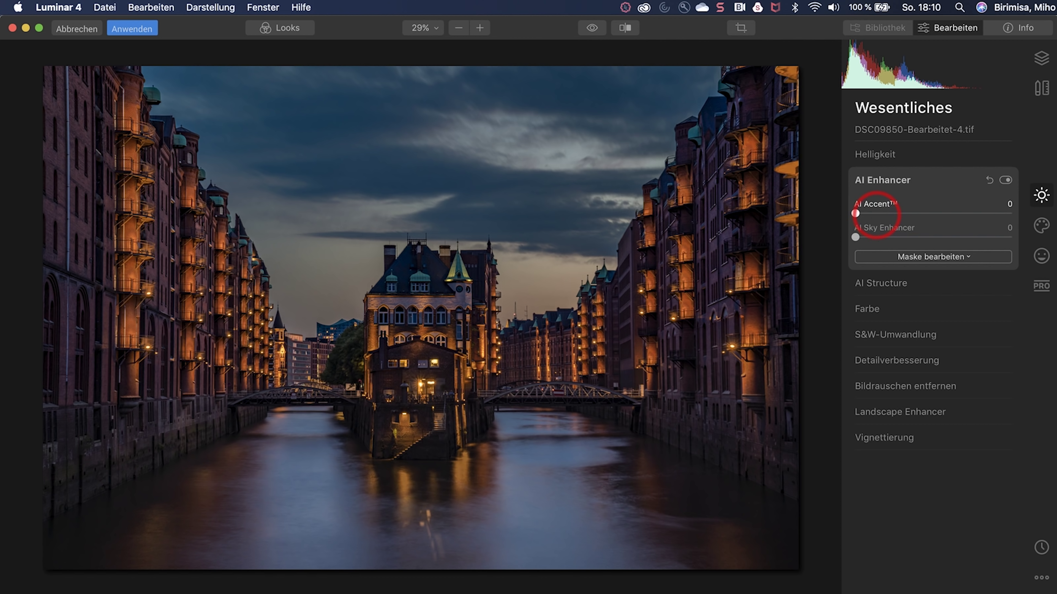
click(877, 213)
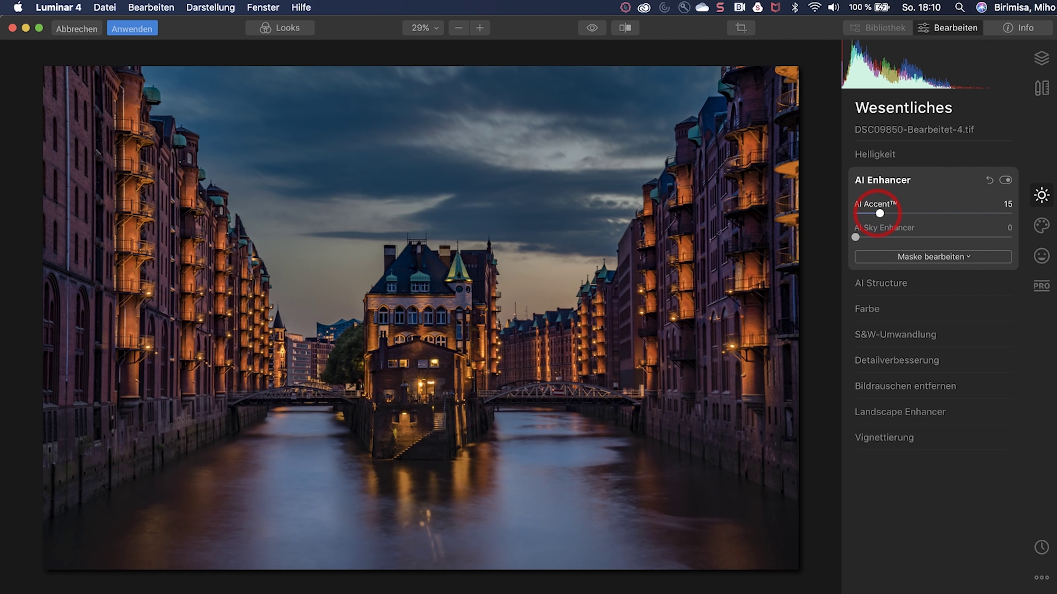
drag(879, 214, 882, 214)
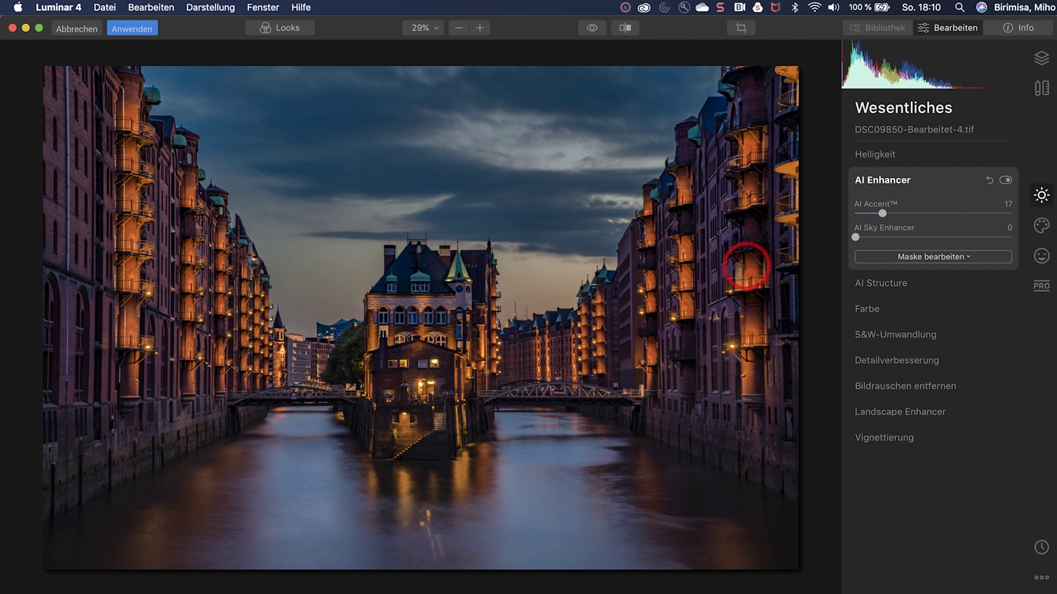
click(900, 360)
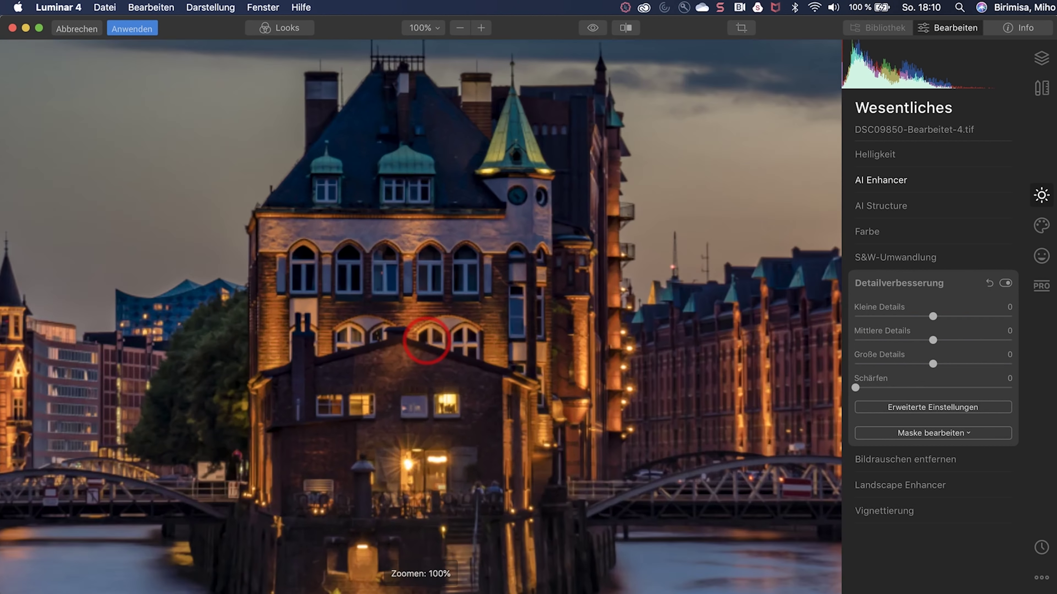
- At 100% zoom, set Kleine Details to 28 and Mittlere Details to 5, comparing on/off
double_click(426, 340)
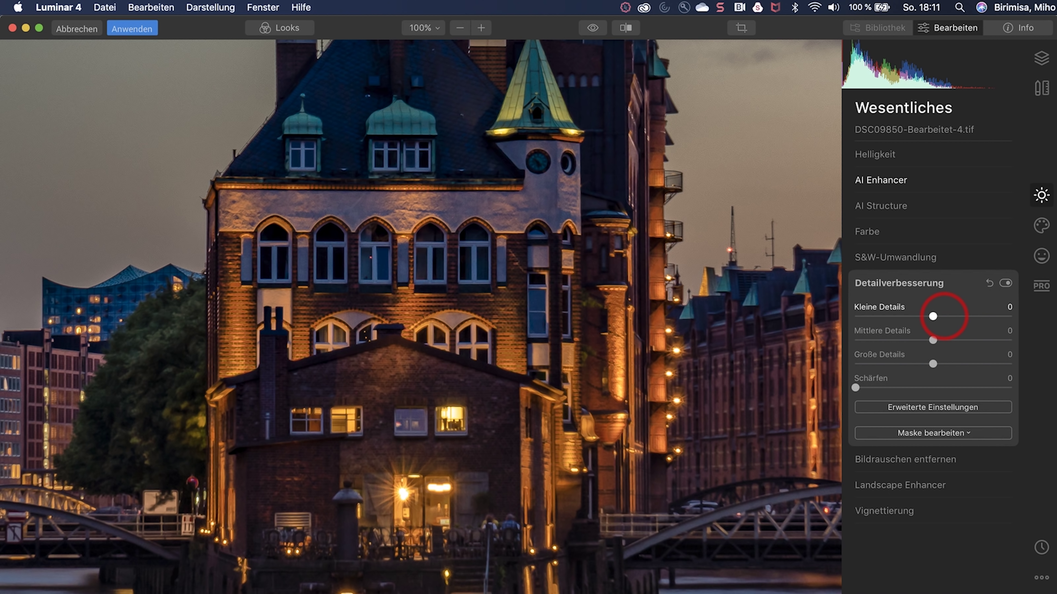
mouse_move(932, 316)
mouse_down()
mouse_move(948, 317)
mouse_move(937, 340)
mouse_up()
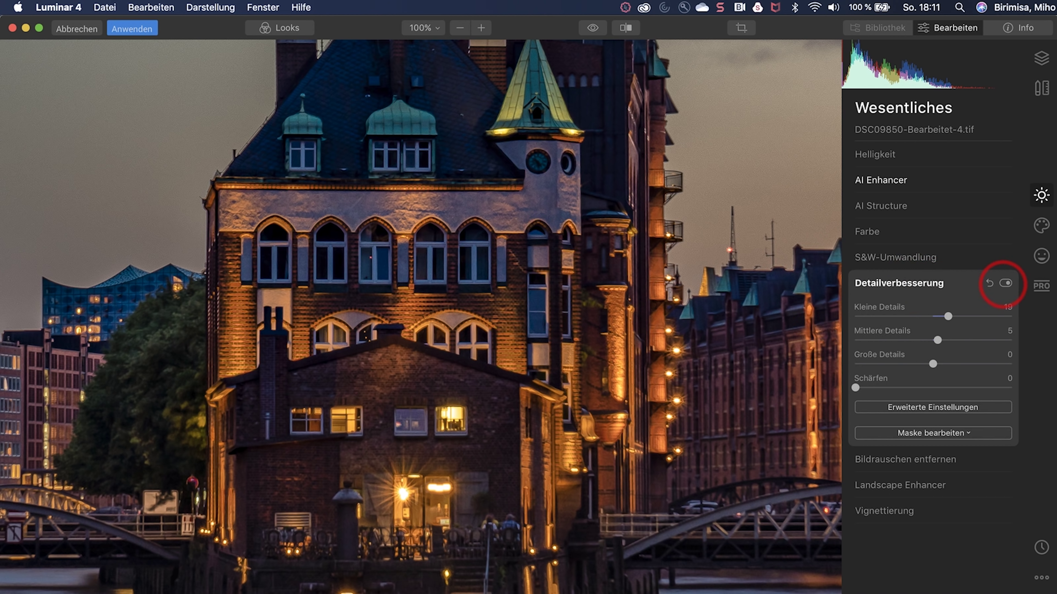
click(1005, 283)
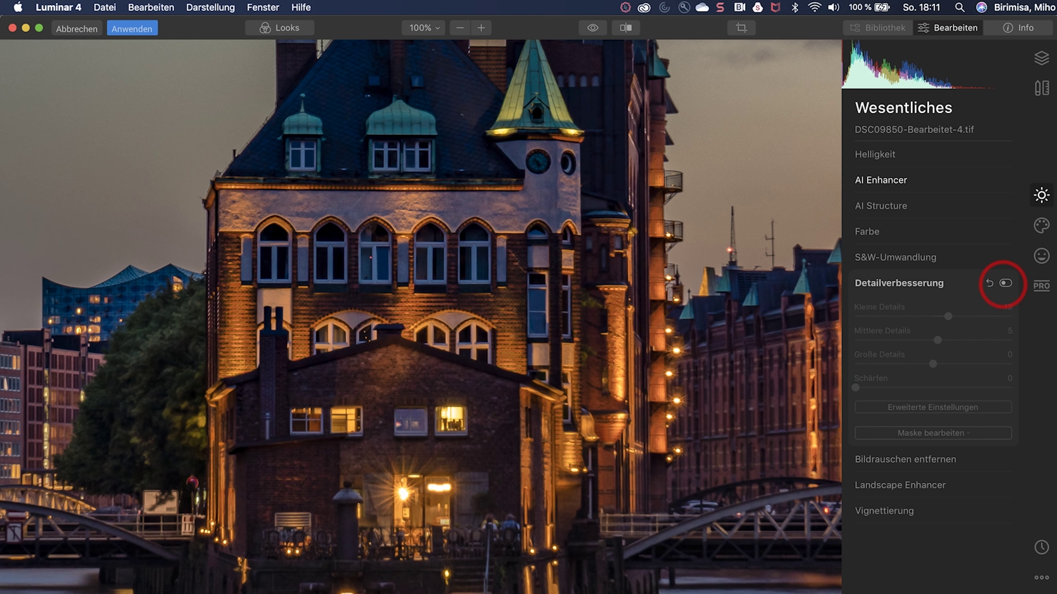
click(1005, 283)
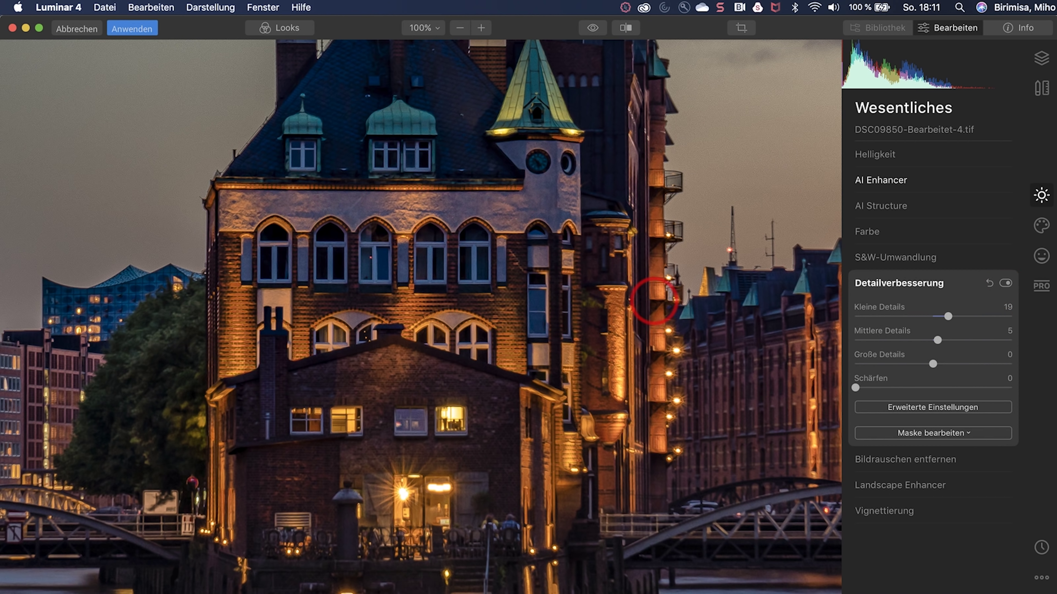
click(1006, 284)
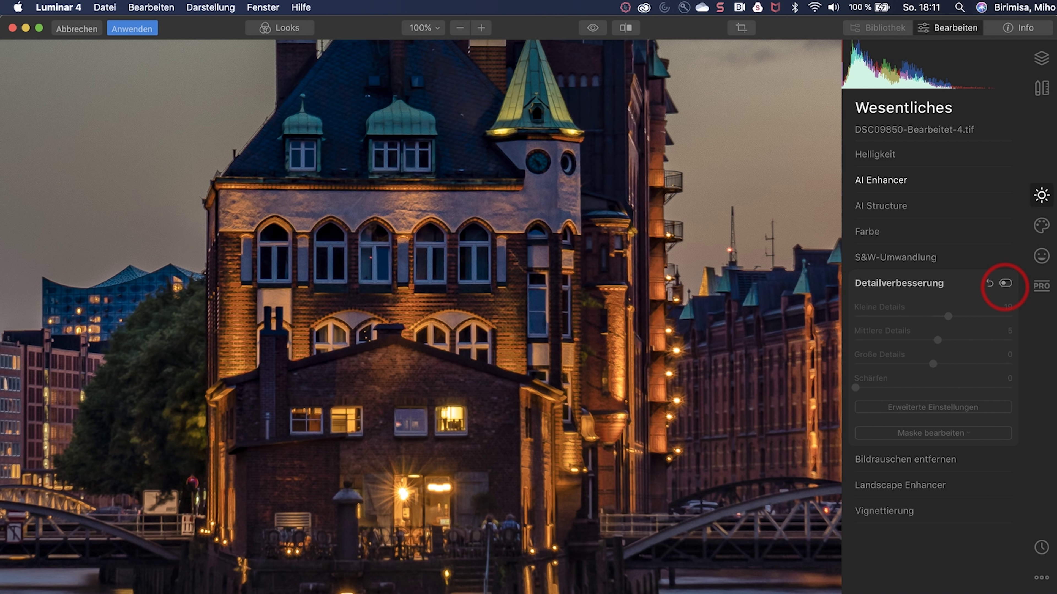
click(1005, 283)
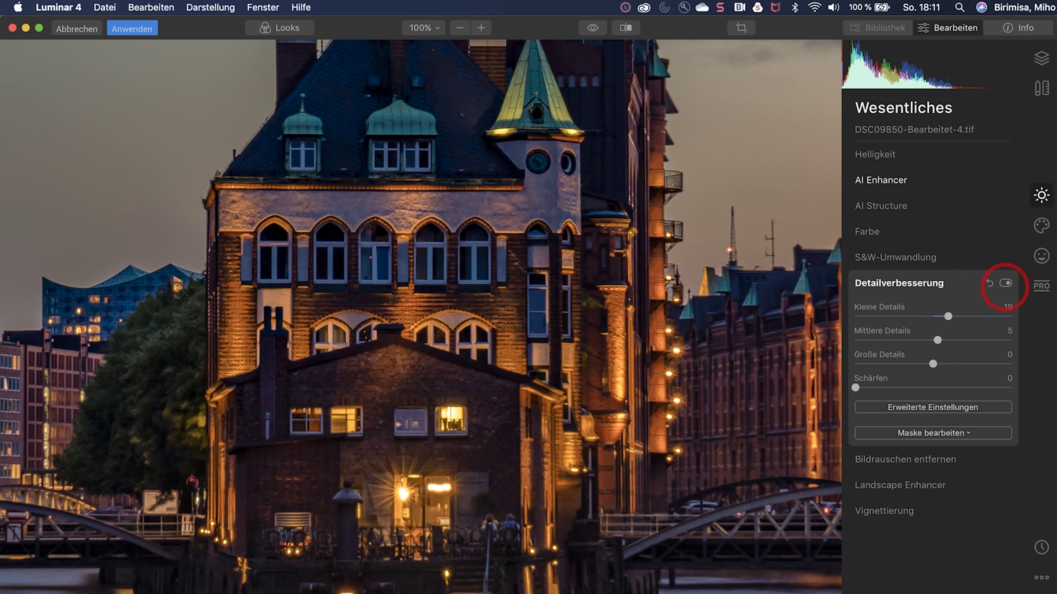
drag(947, 316, 955, 316)
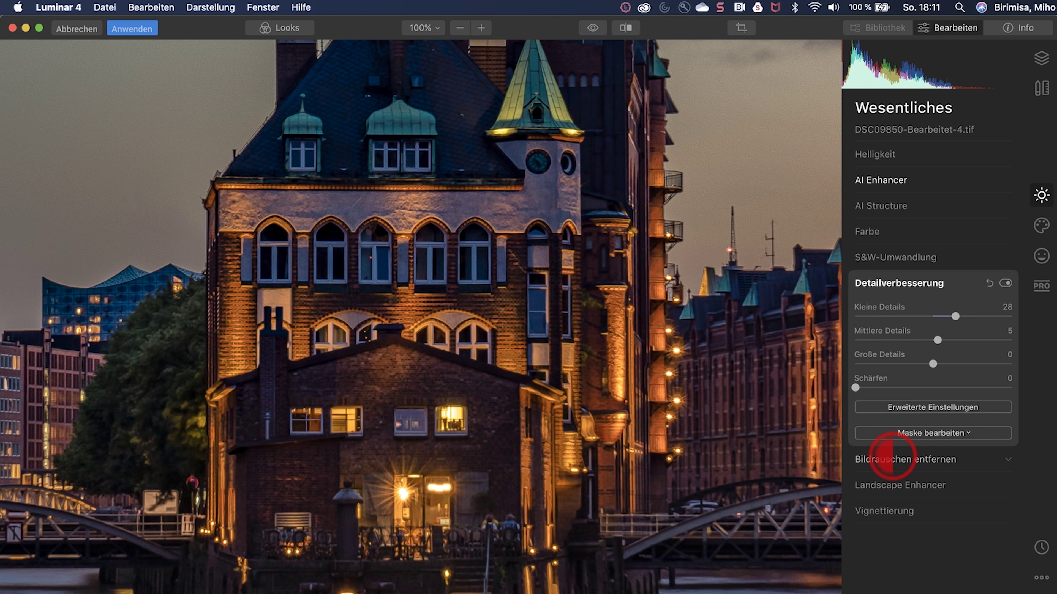
- Set Bildrauschen entfernen's Luminanz entrauschen to 12
click(892, 459)
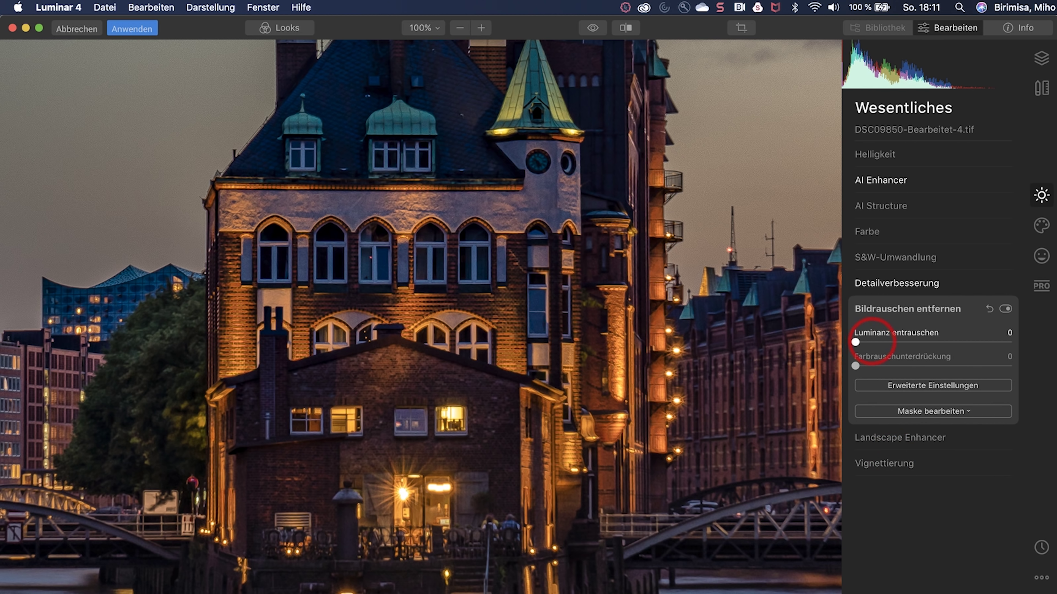
drag(855, 342, 875, 342)
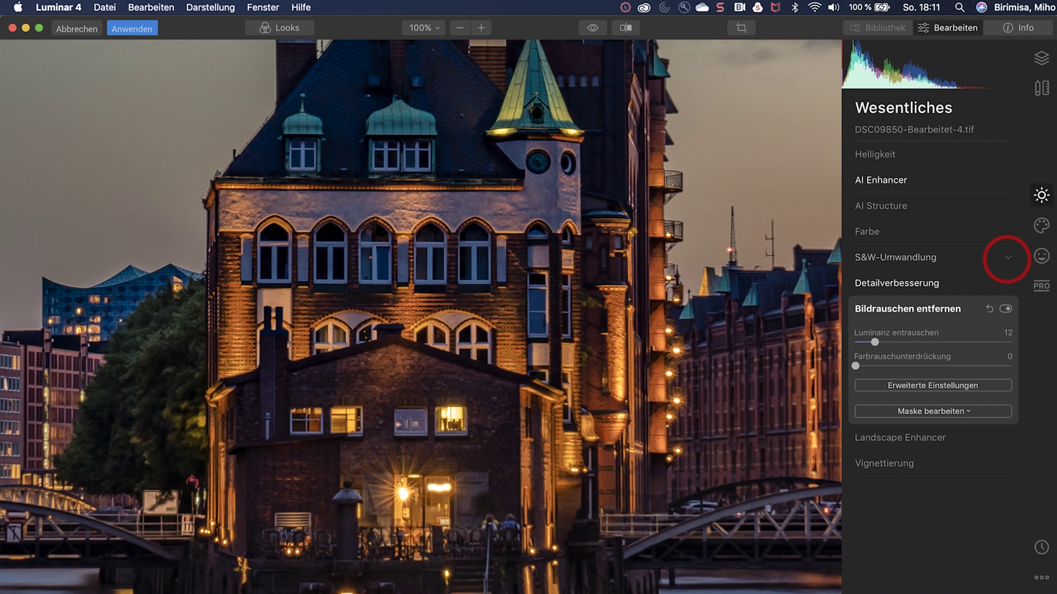
click(1041, 225)
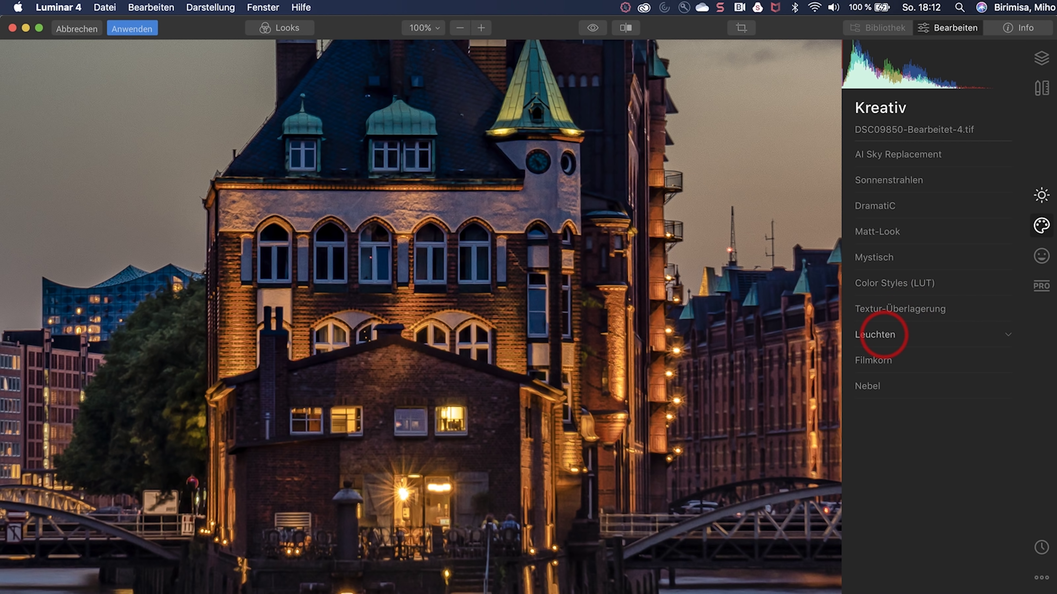
- Add a Leuchten glow of type Weichzeichner Hell with Stärke 17 and Helligkeit -4
click(883, 335)
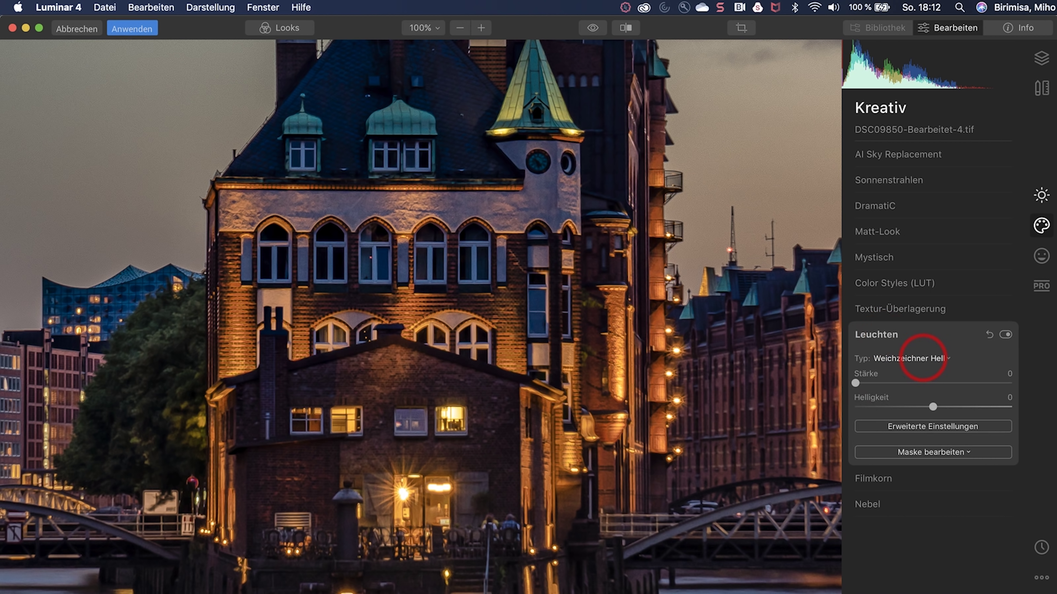
click(921, 358)
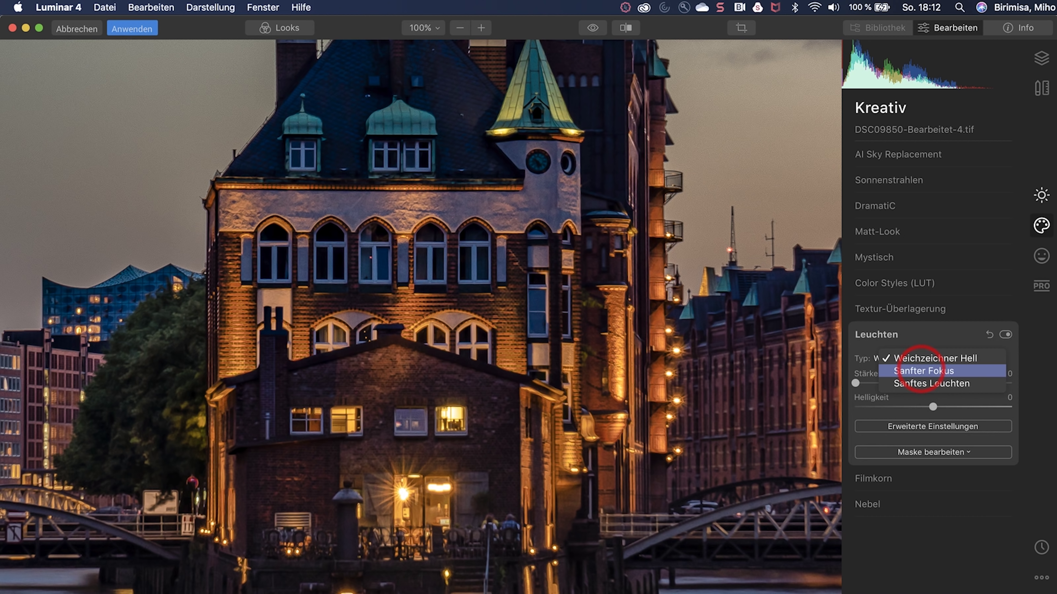
click(921, 358)
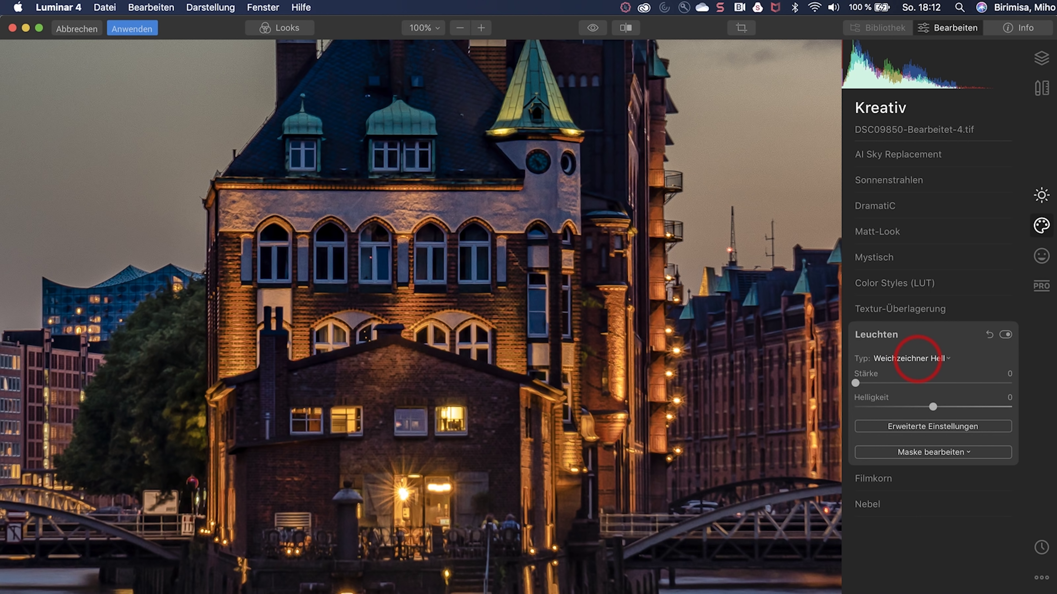
click(878, 382)
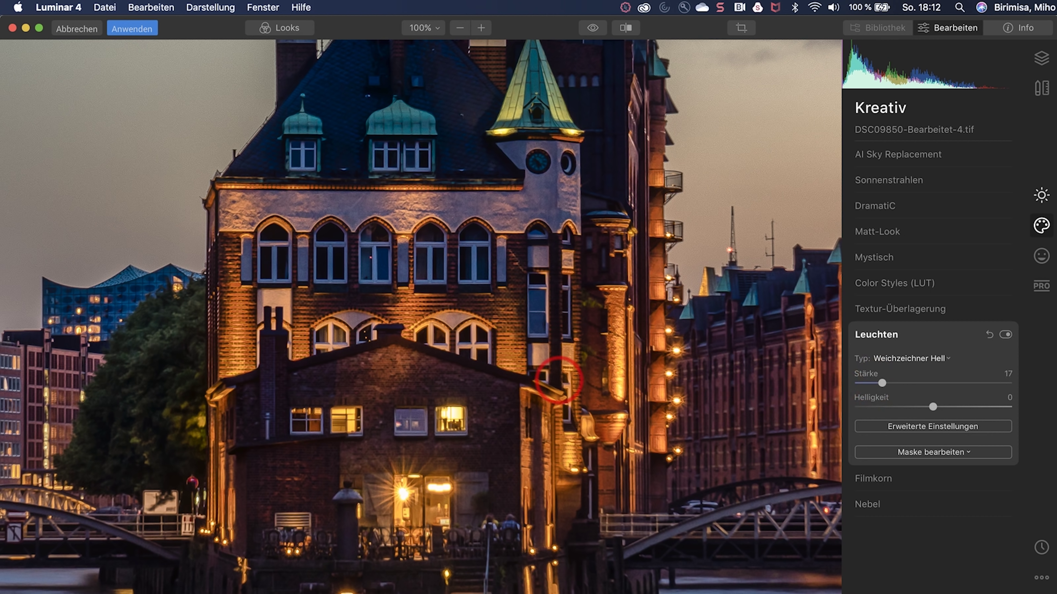
key(super+0)
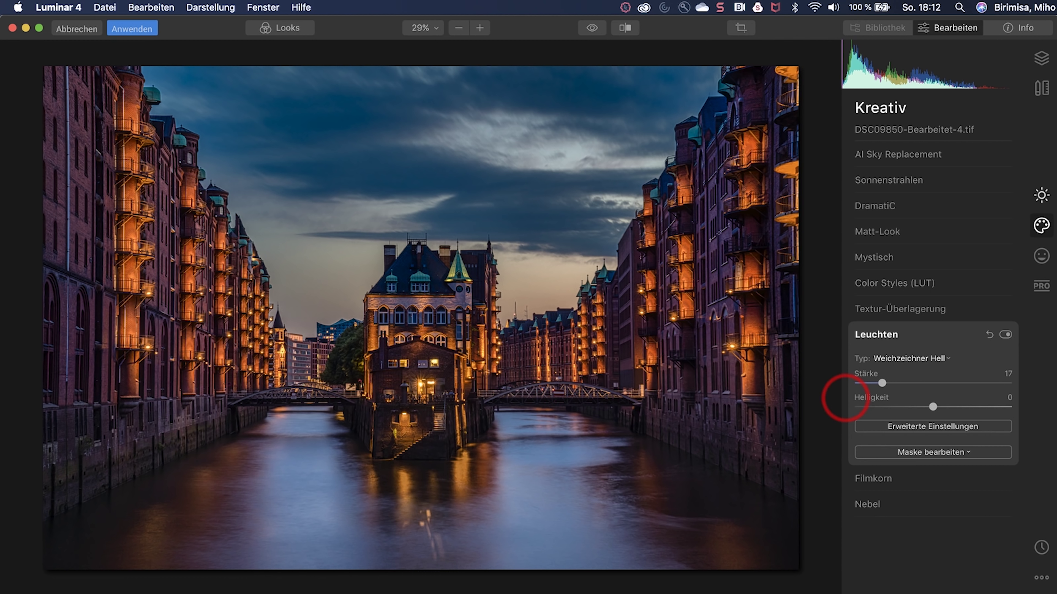
drag(861, 386, 882, 383)
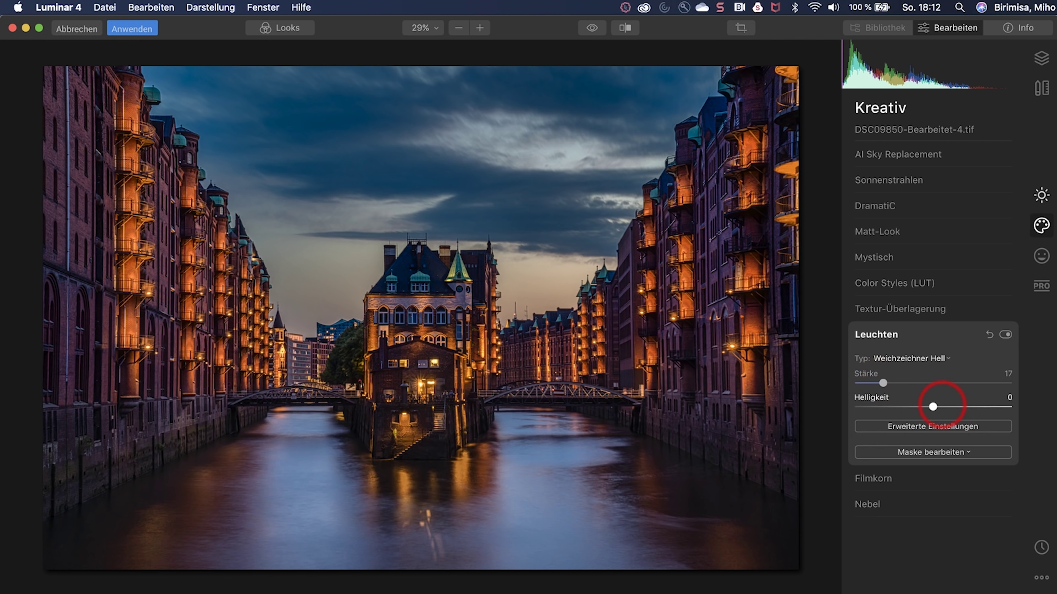
mouse_move(933, 407)
mouse_down()
mouse_move(949, 406)
mouse_move(929, 407)
mouse_up()
mouse_move(908, 155)
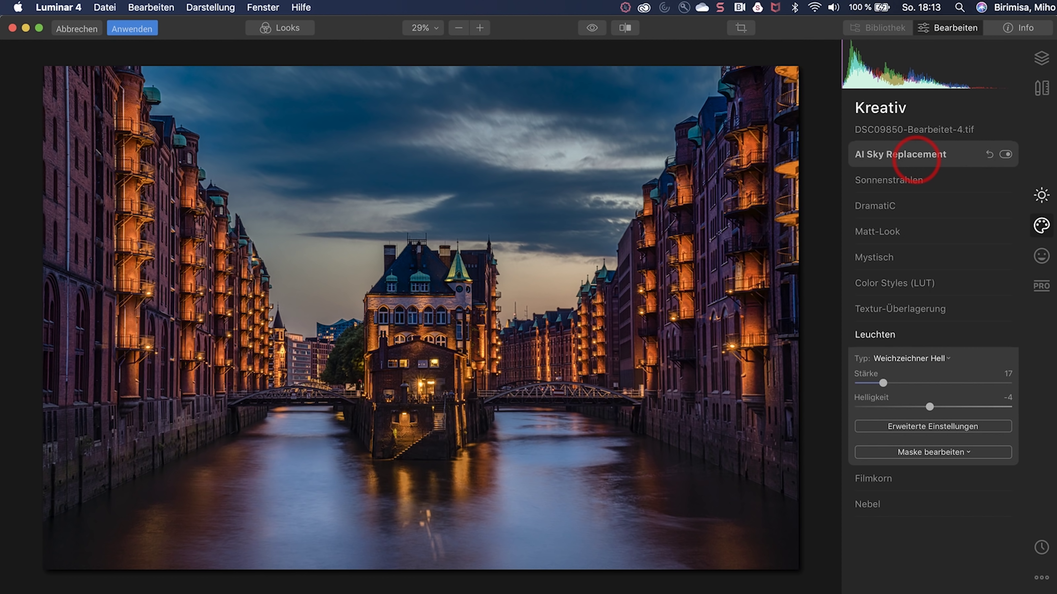
- Load DSC_1049.jpg as a custom sky in AI Sky Replacement
click(915, 160)
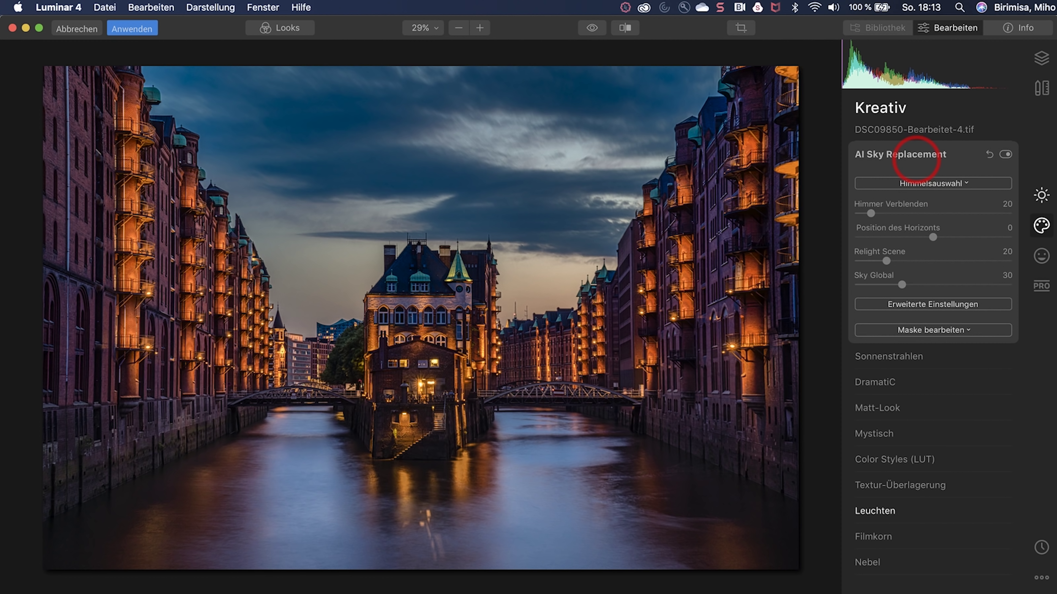
click(917, 183)
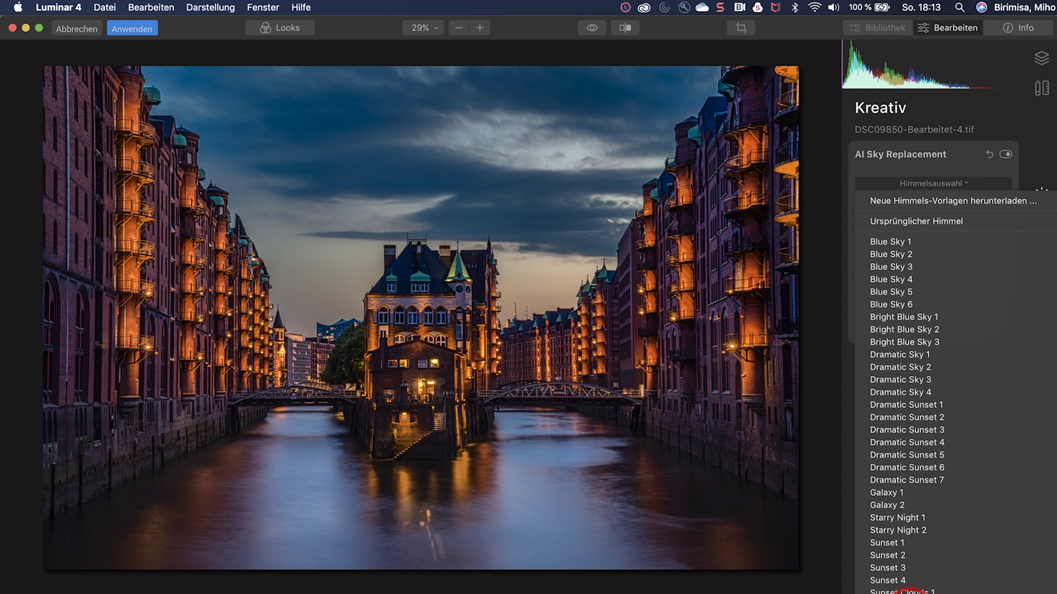
click(916, 590)
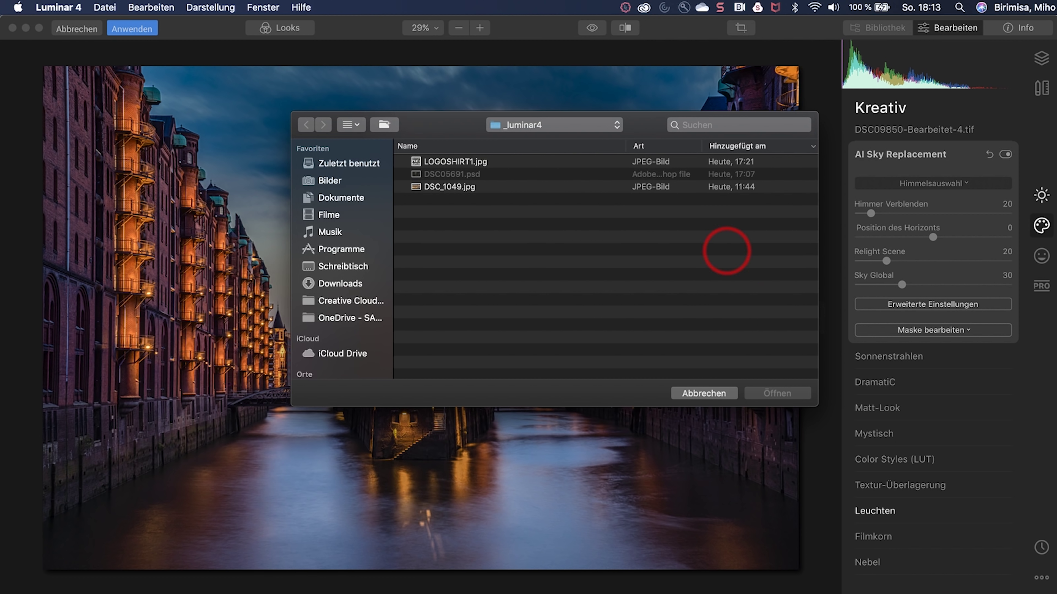
click(455, 188)
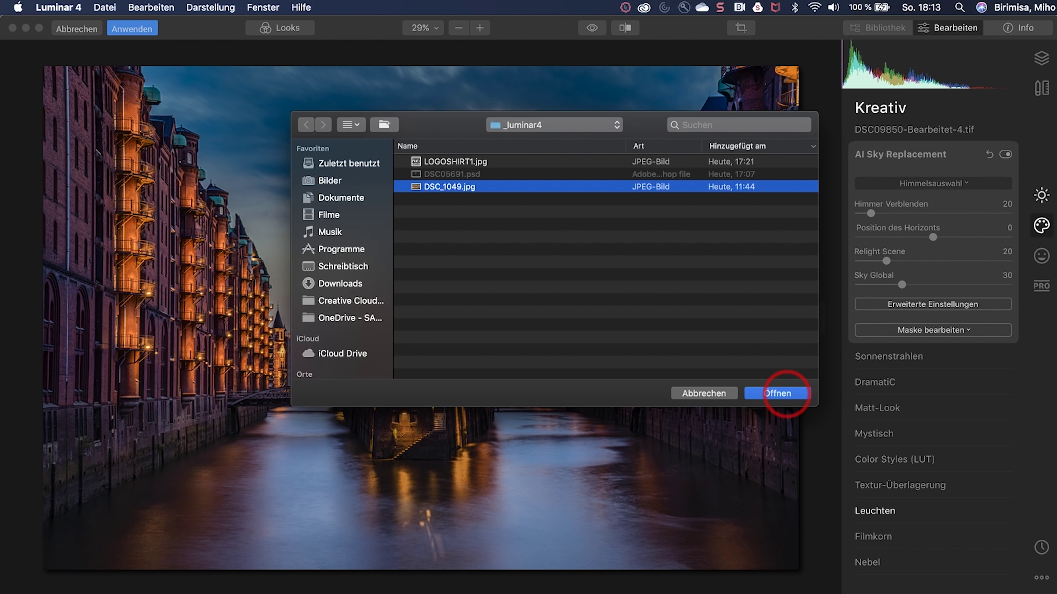
click(786, 393)
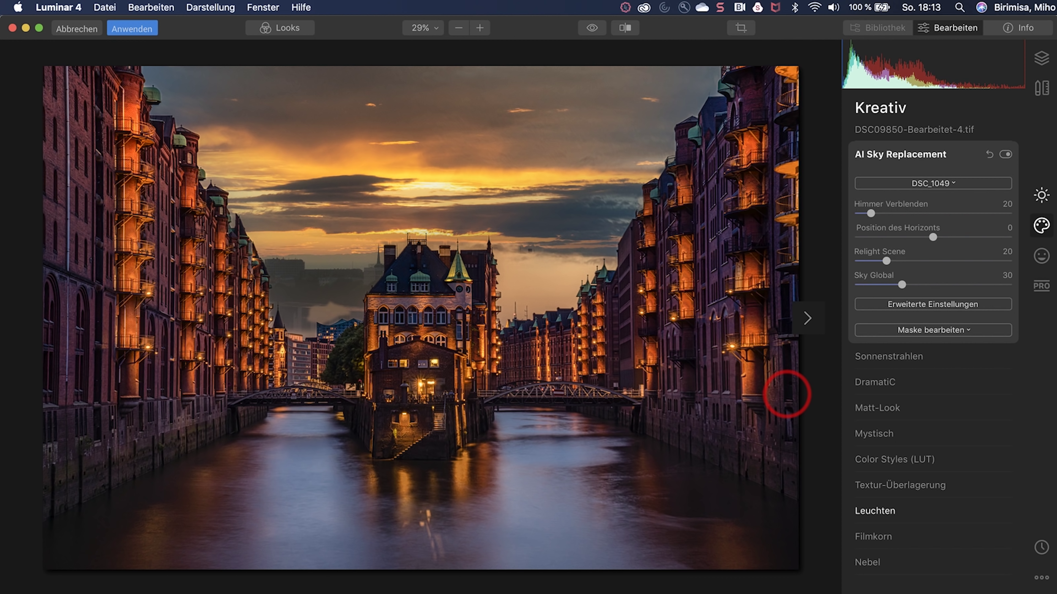
- Set Sky Blending 78, Horizon Position -67, Sky Global 33, and apply the edit
click(915, 214)
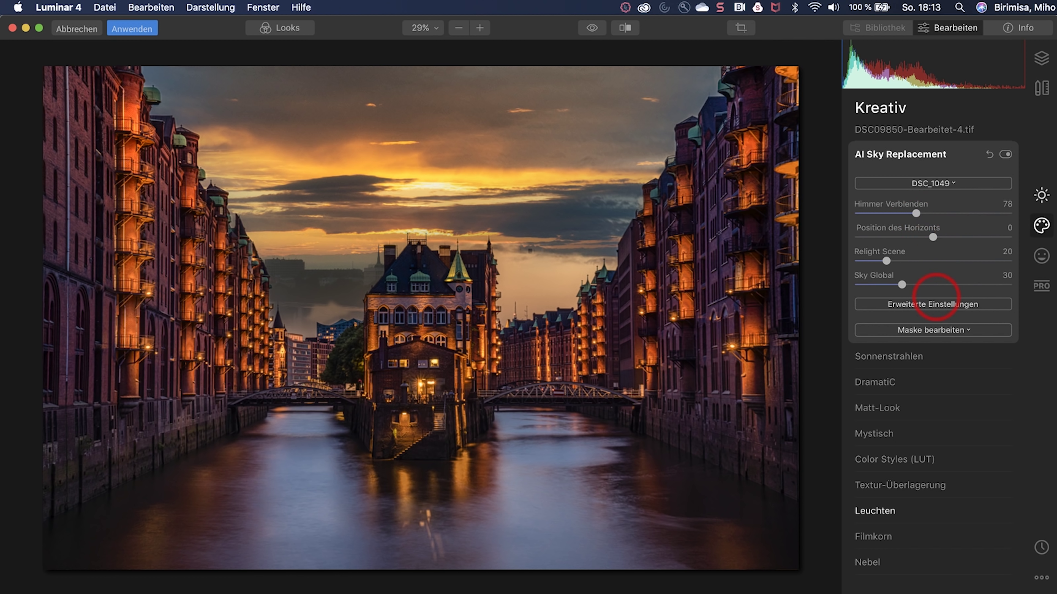
drag(933, 237, 881, 237)
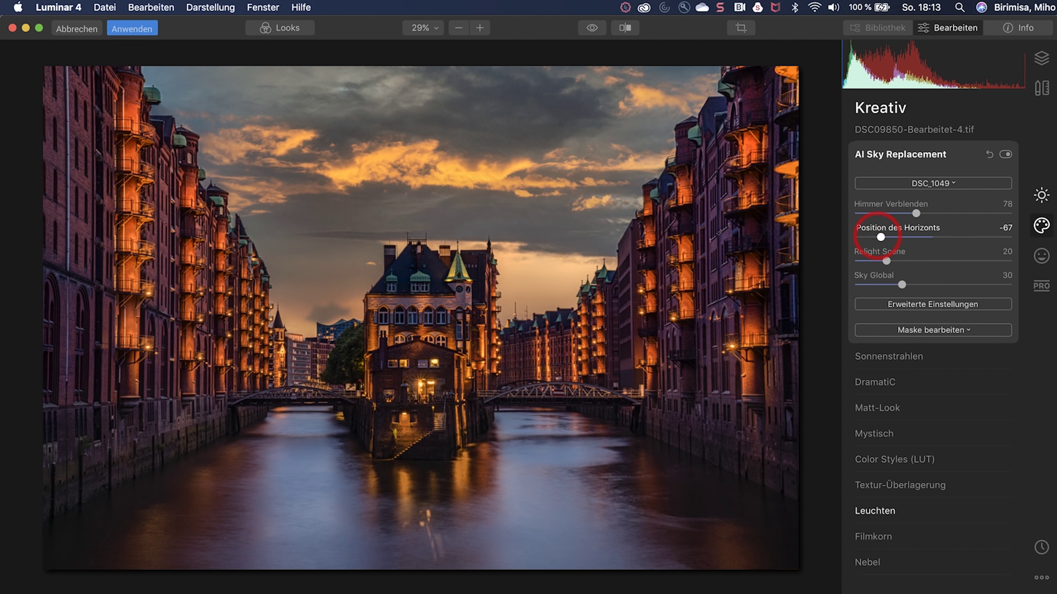
mouse_move(902, 285)
mouse_down()
mouse_move(929, 284)
mouse_move(908, 285)
mouse_up()
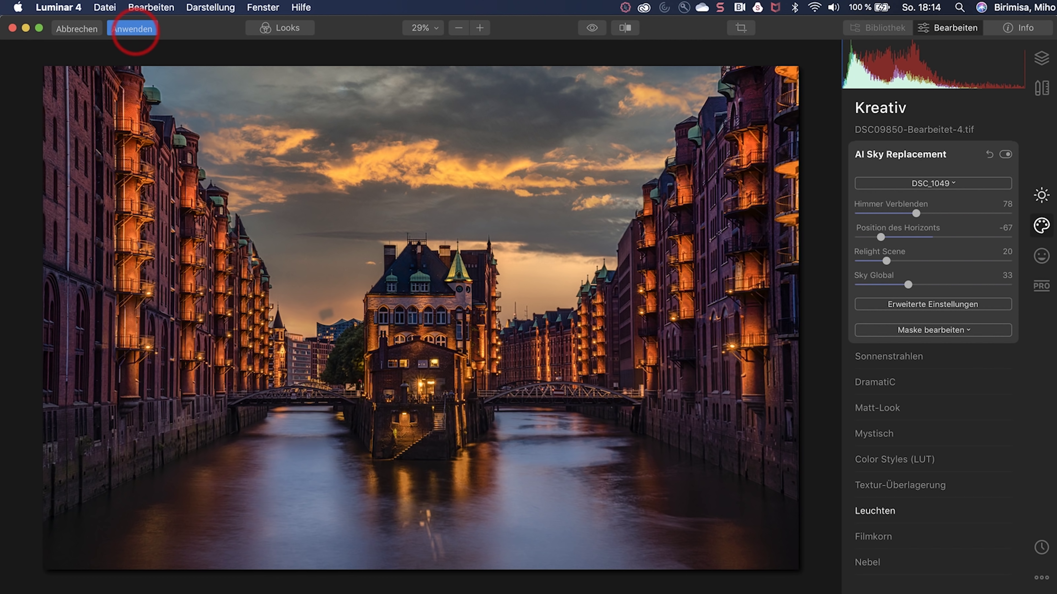
click(133, 28)
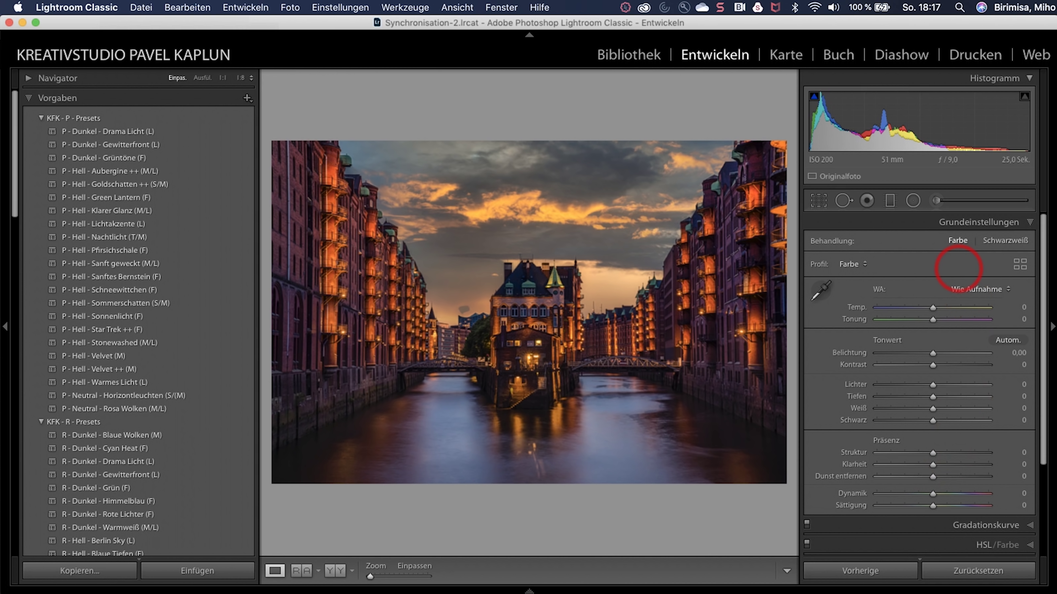
- In HSL, set Blau saturation to -35 and Blau luminance to -29
click(984, 545)
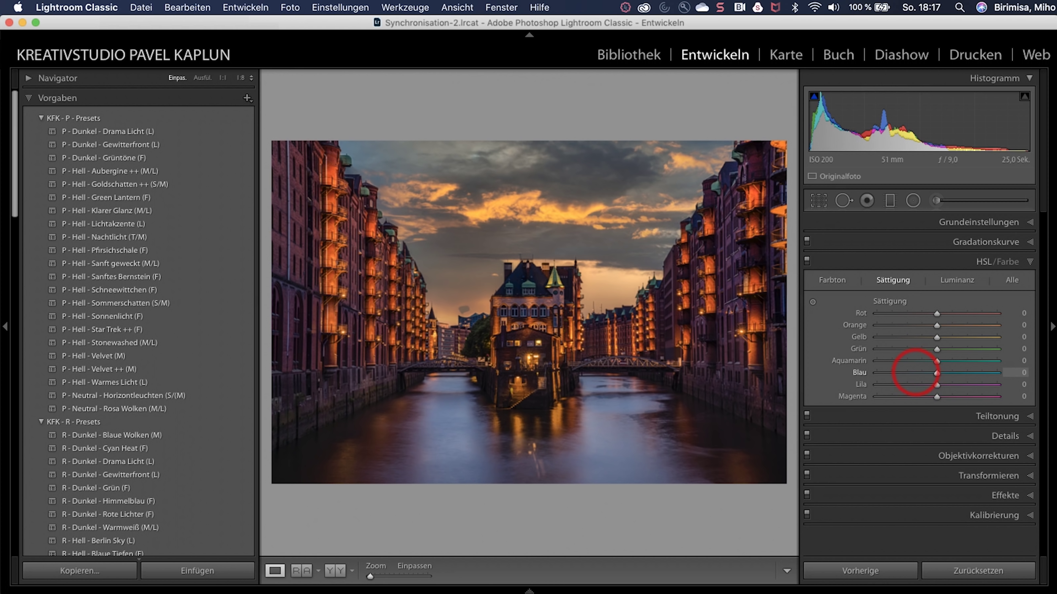
click(915, 373)
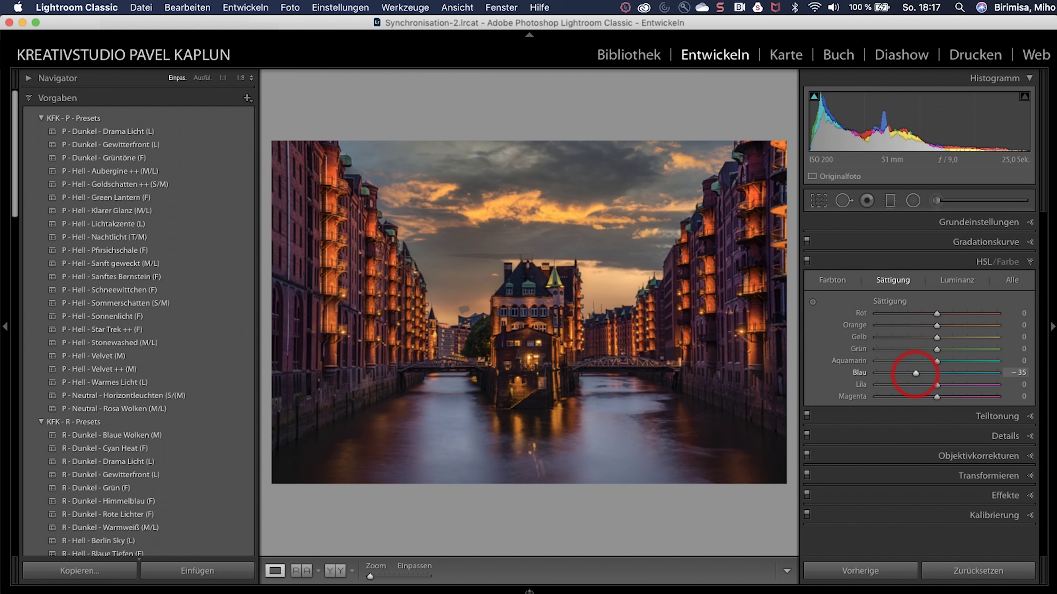
click(957, 280)
click(919, 373)
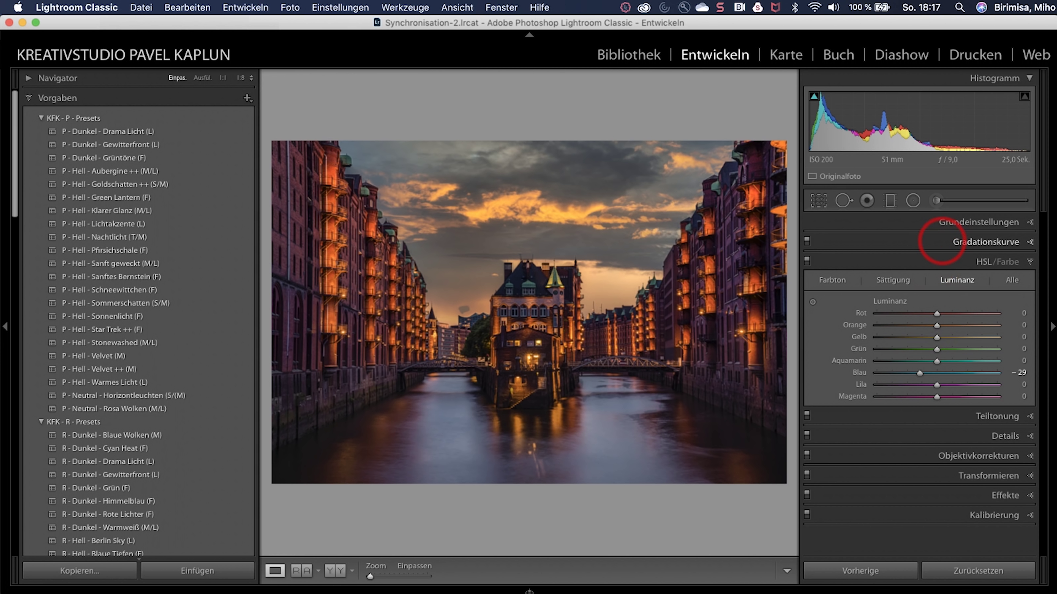
click(937, 201)
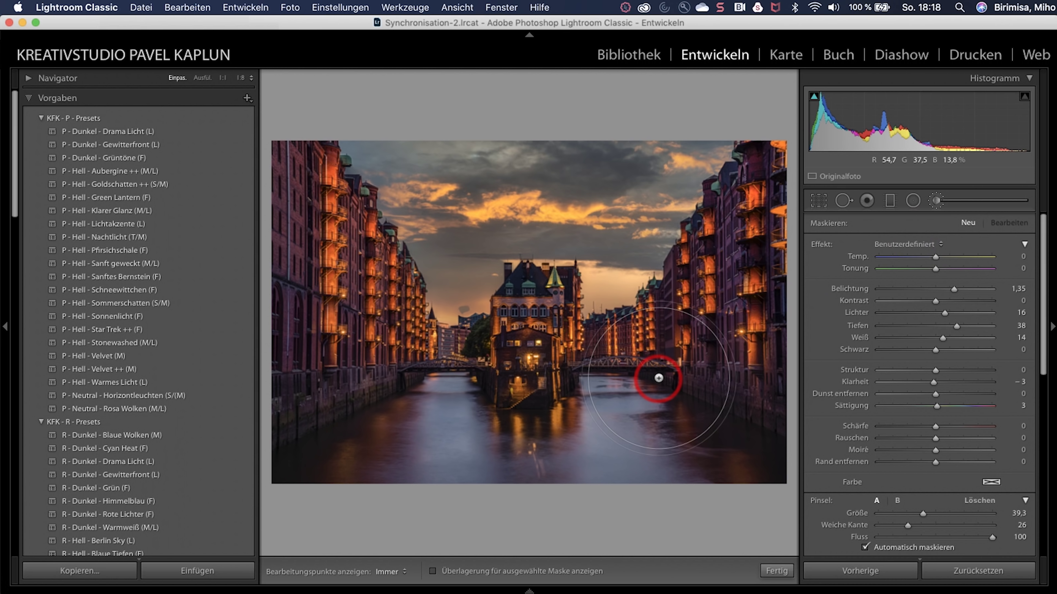
- Brush the canal water with Temp 43, Tönung 26, Lichter -9, and exposure, shadows and whites at 0
mouse_move(410, 459)
mouse_down()
mouse_move(710, 485)
mouse_move(751, 500)
mouse_up()
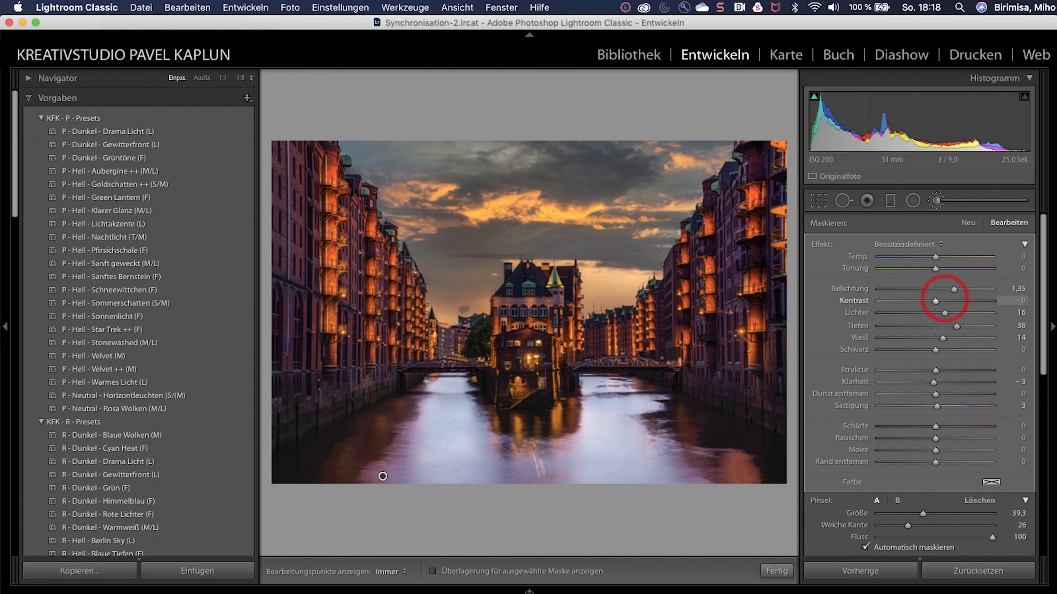
drag(955, 256, 959, 257)
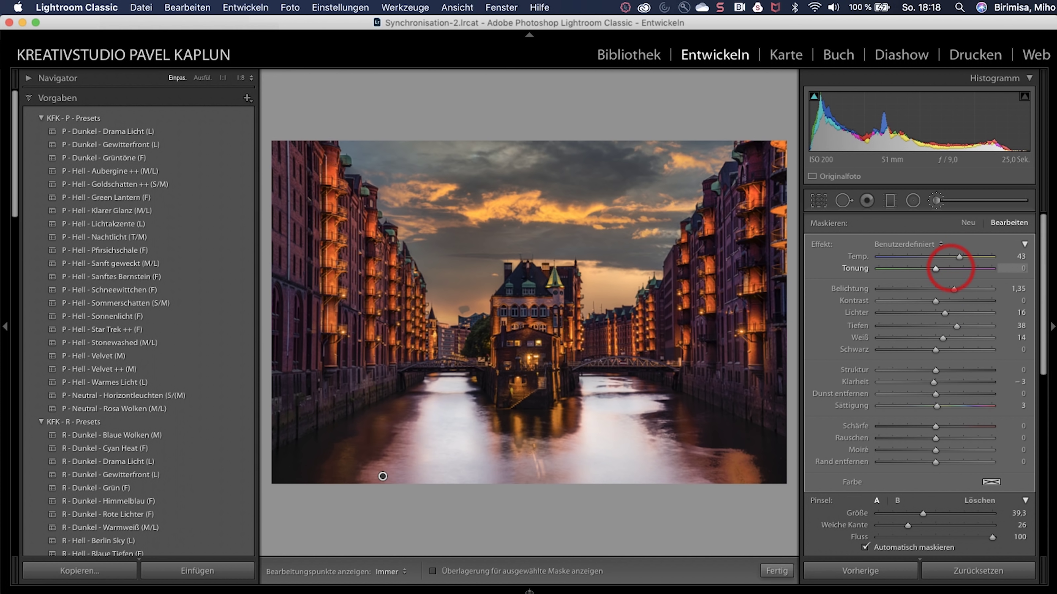
drag(949, 268, 950, 269)
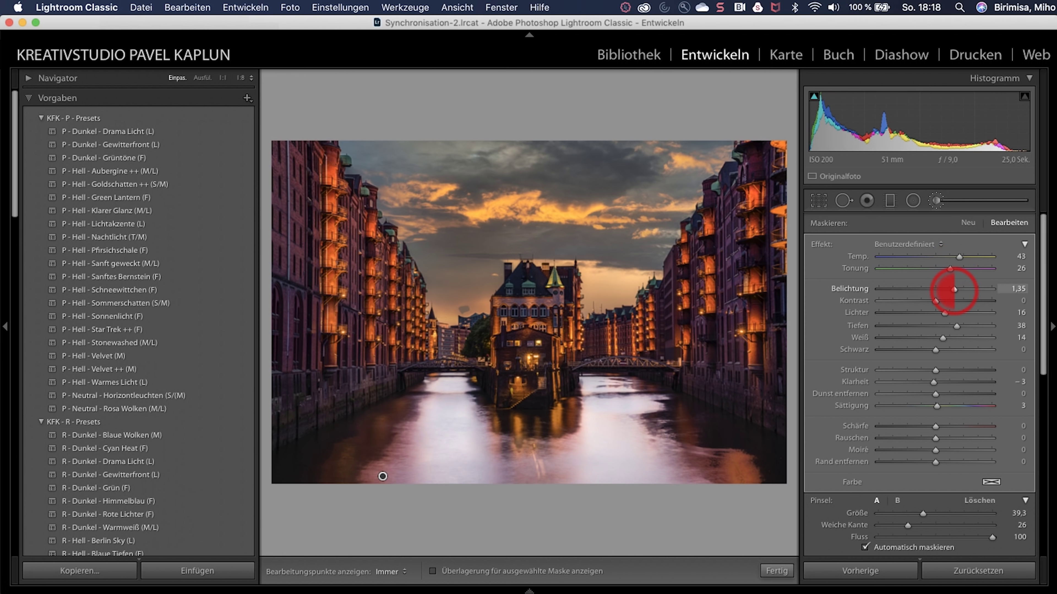
double_click(954, 289)
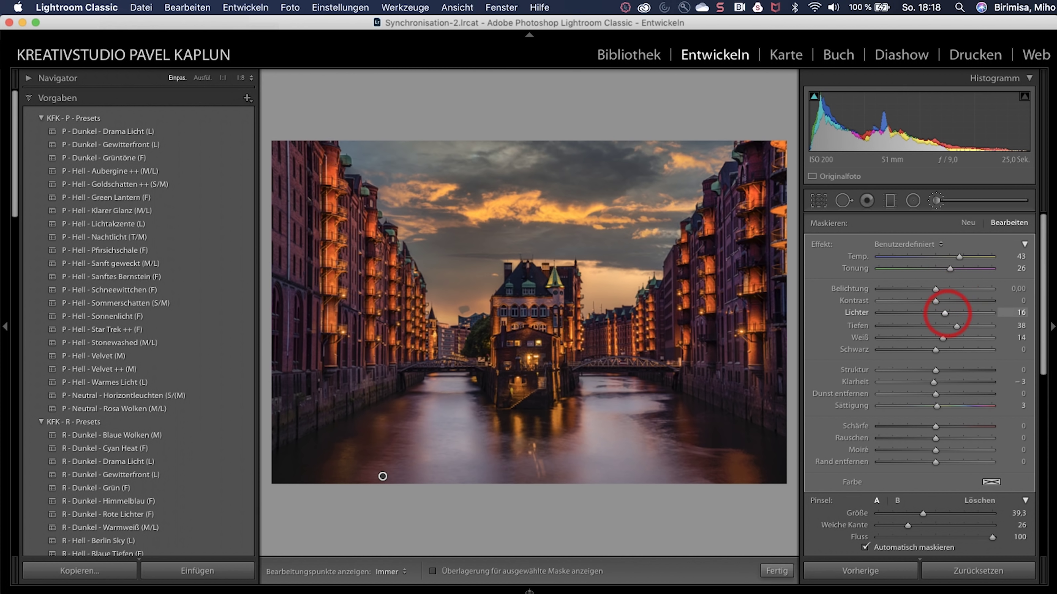
click(931, 313)
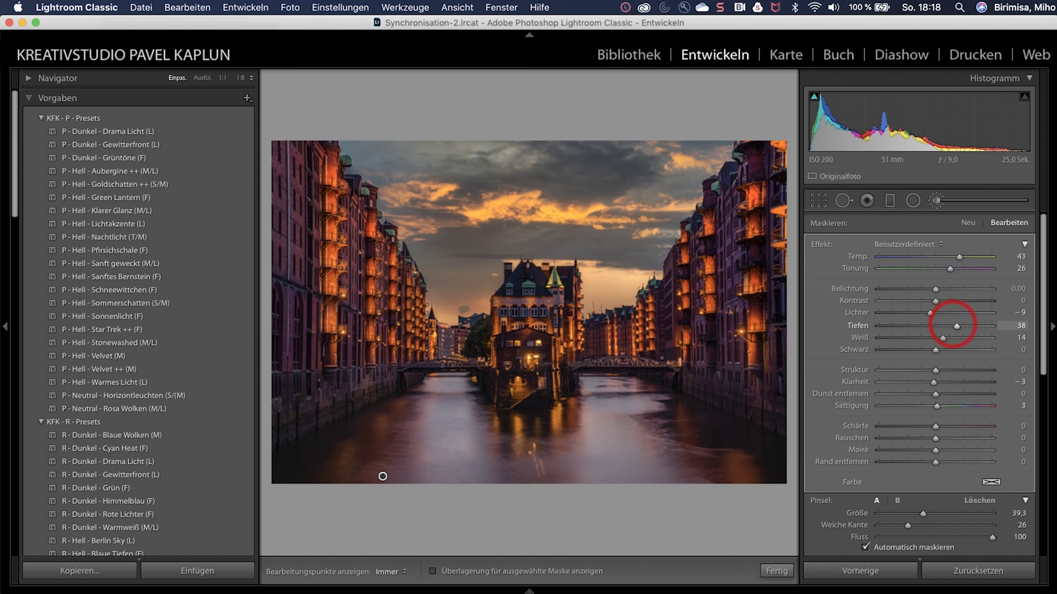
double_click(956, 326)
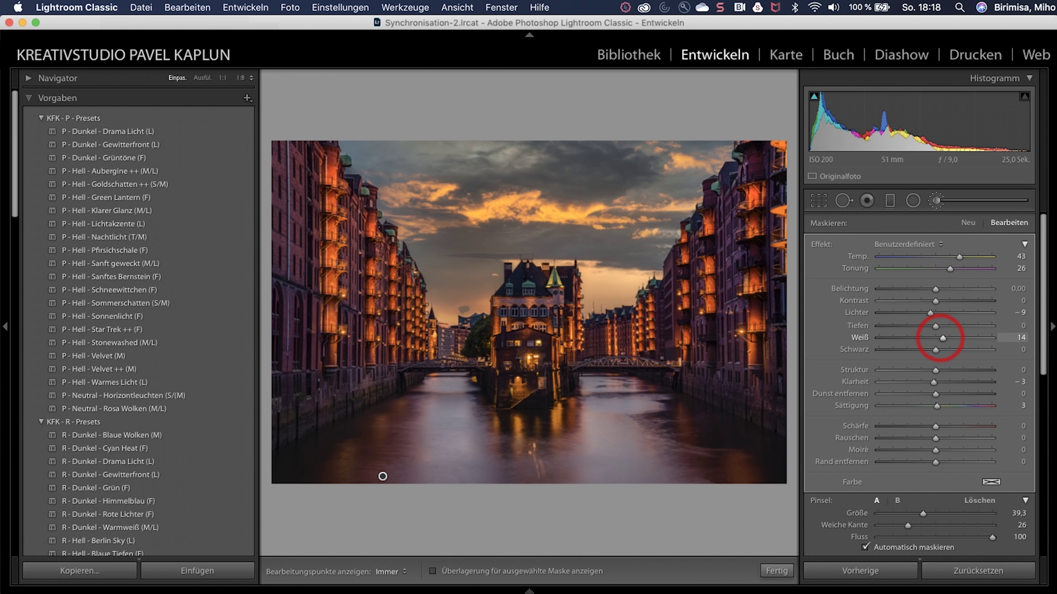
double_click(943, 338)
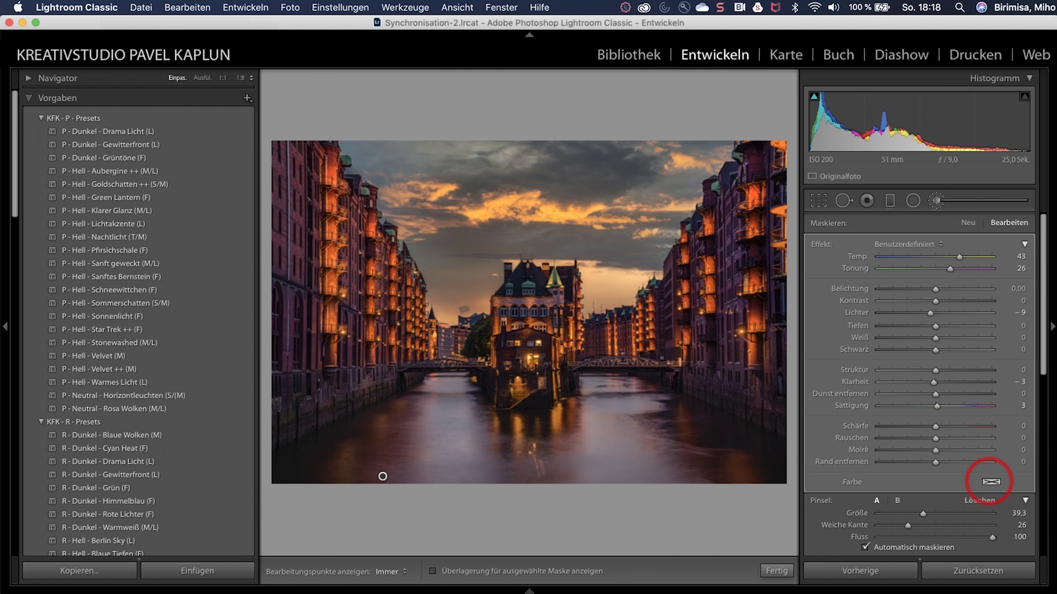
- Give the brushed water a pale yellow colour cast and finish the brush
click(990, 482)
click(755, 520)
drag(754, 519, 754, 529)
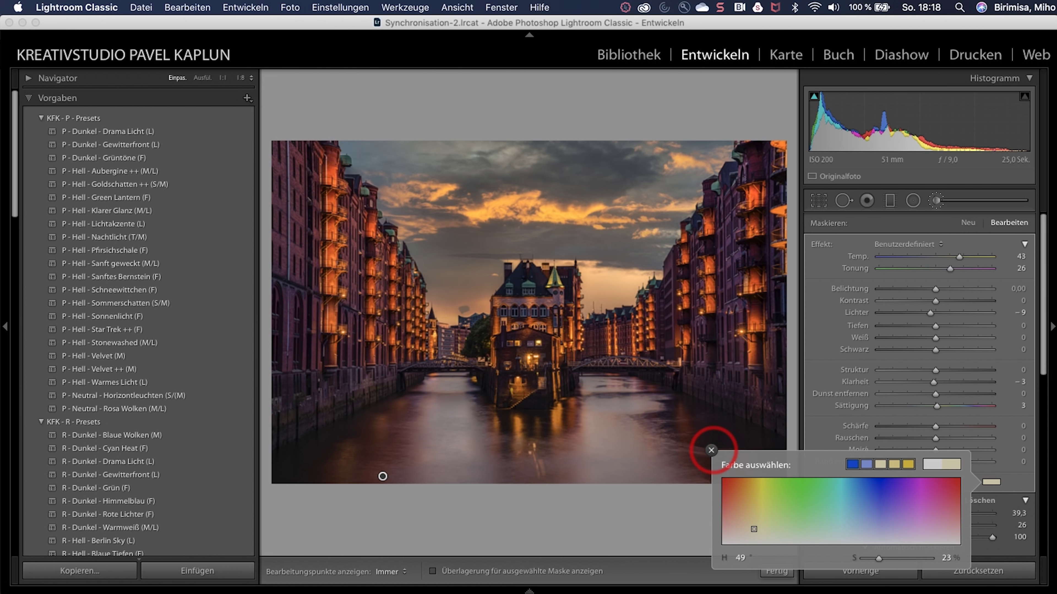
click(712, 450)
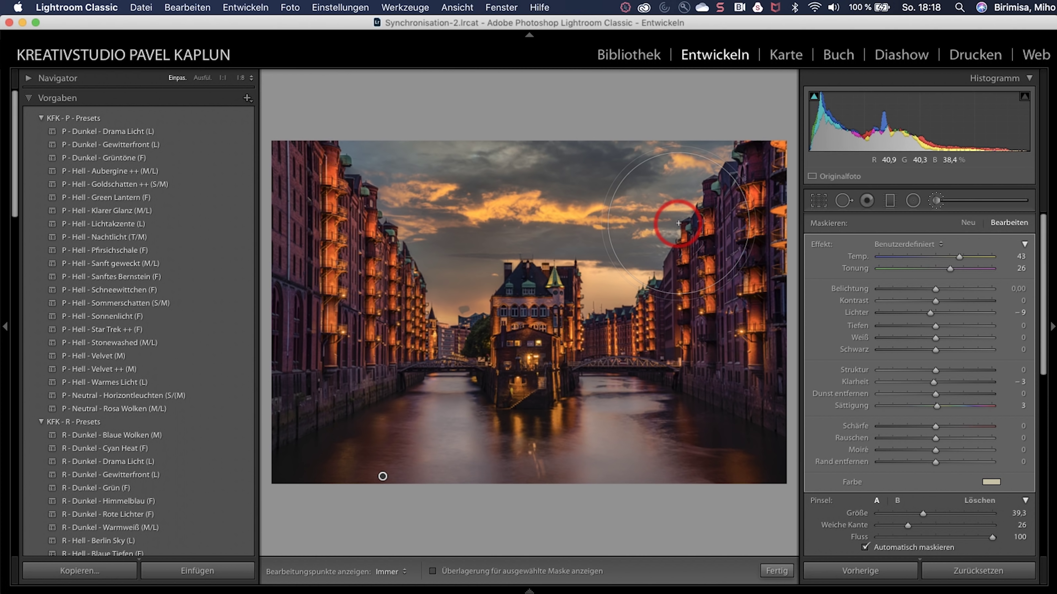
click(775, 571)
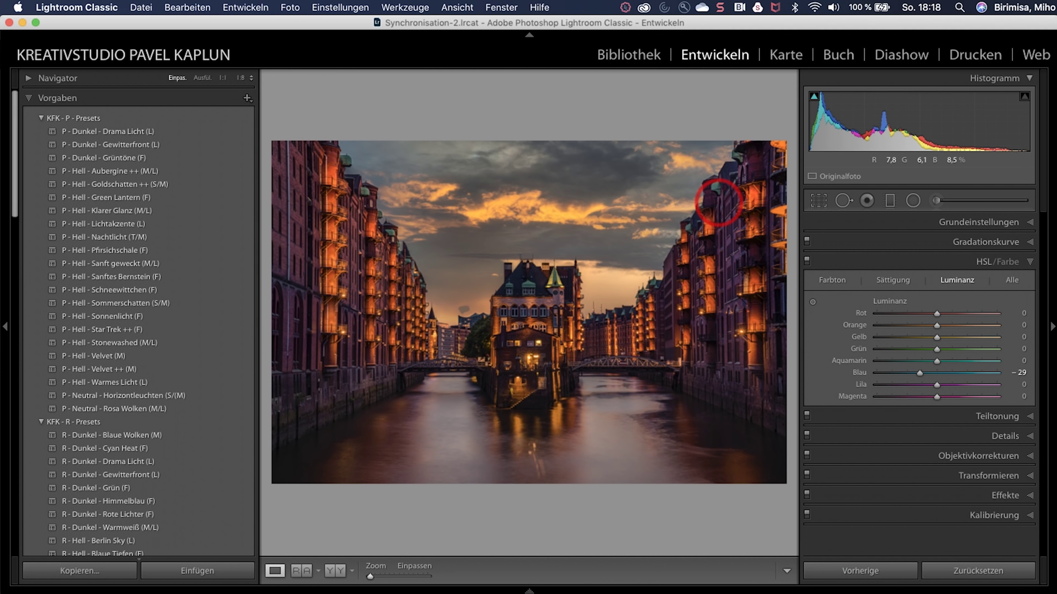
- Select photo 6, the woman in the conical hat, and open it in Entwickeln
click(638, 58)
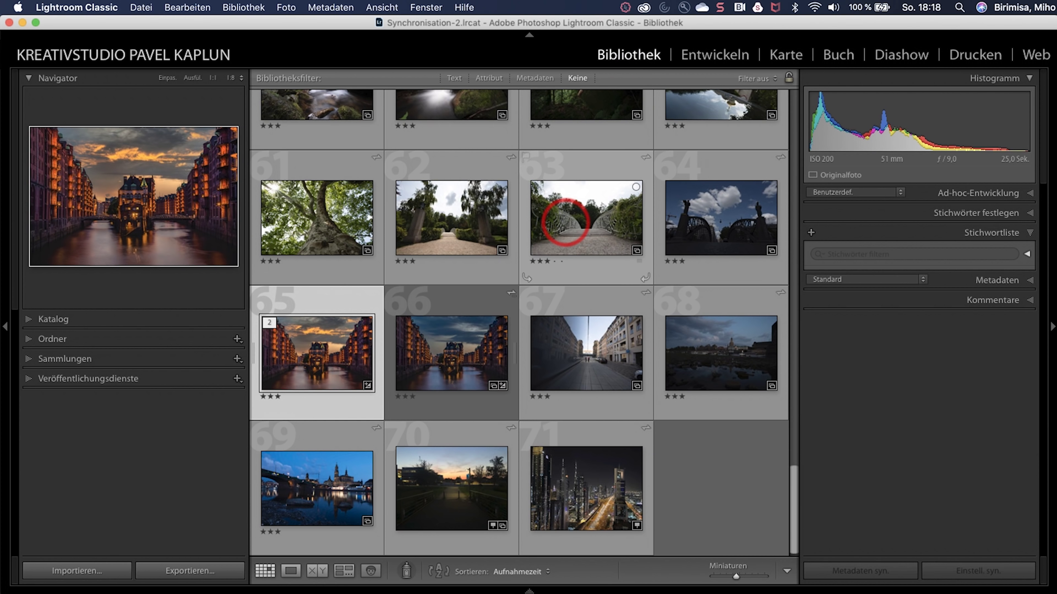
scroll(559, 214, up, 5)
scroll(559, 220, up, 5)
scroll(564, 221, up, 5)
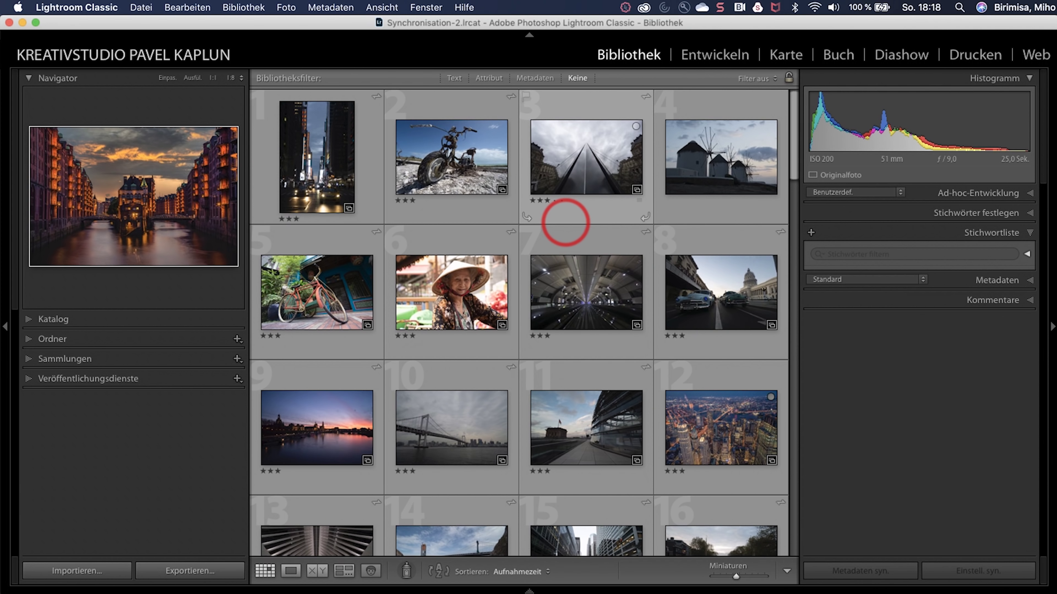
click(441, 294)
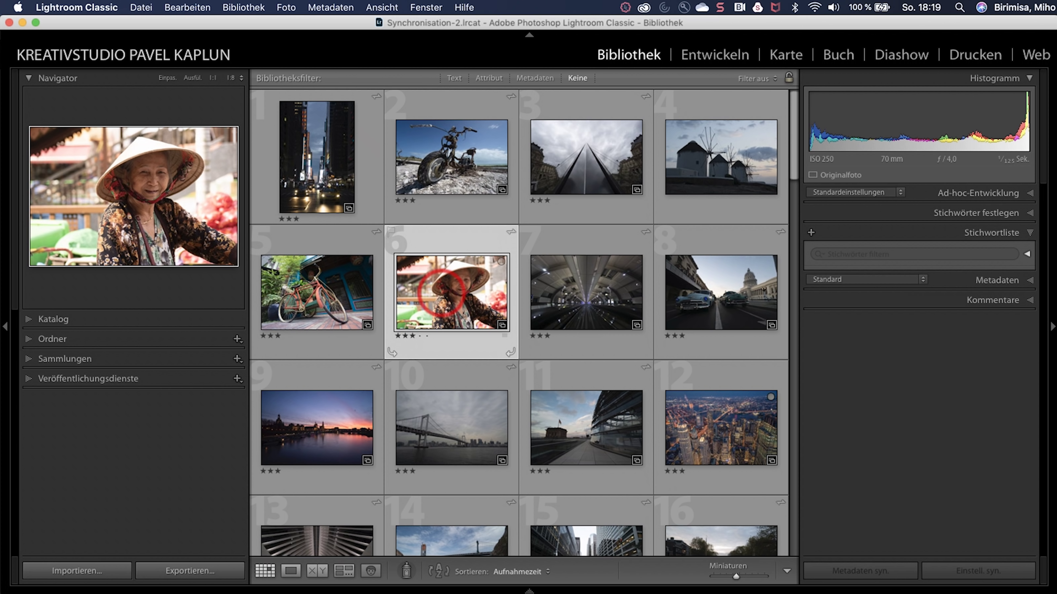
click(715, 56)
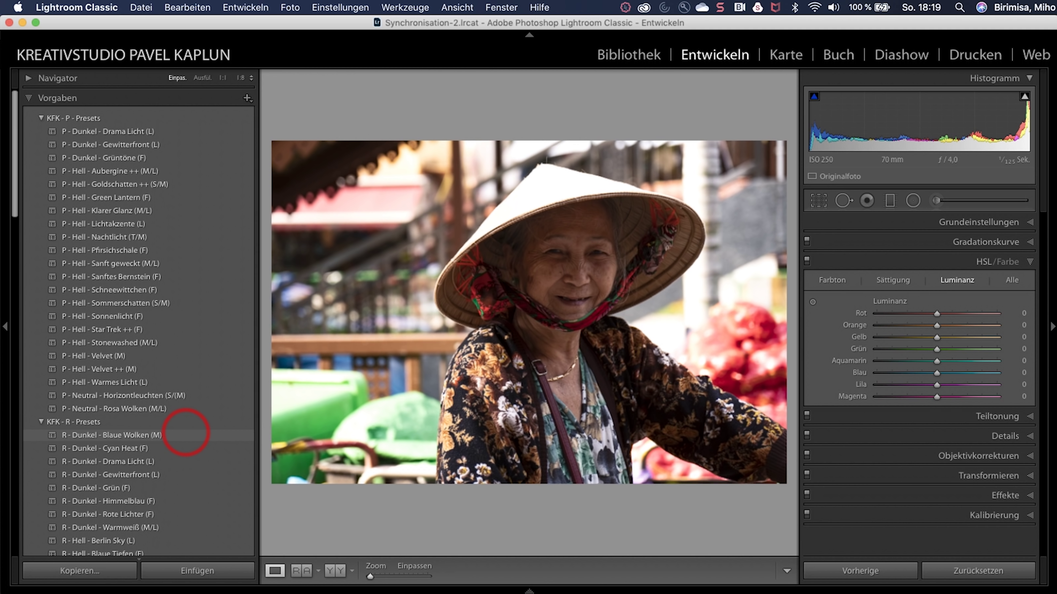
- Try the V - Bad Weather - Blue/Yellow (L) preset on the conical-hat portrait
scroll(186, 432, down, 1)
scroll(185, 432, down, 3)
scroll(185, 432, down, 5)
scroll(185, 433, down, 4)
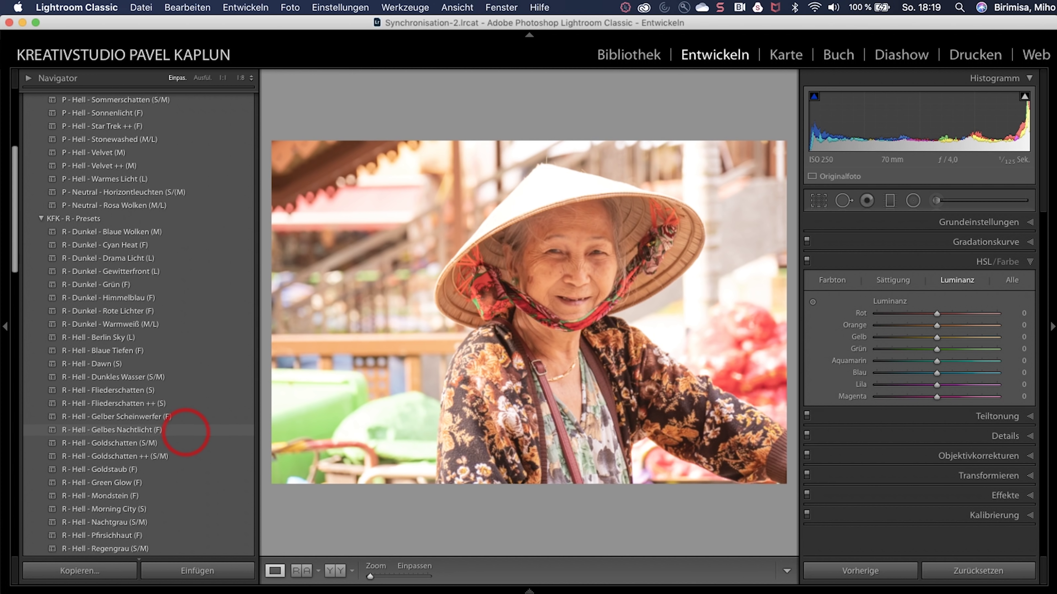
scroll(185, 432, down, 3)
scroll(185, 432, down, 6)
scroll(185, 432, down, 3)
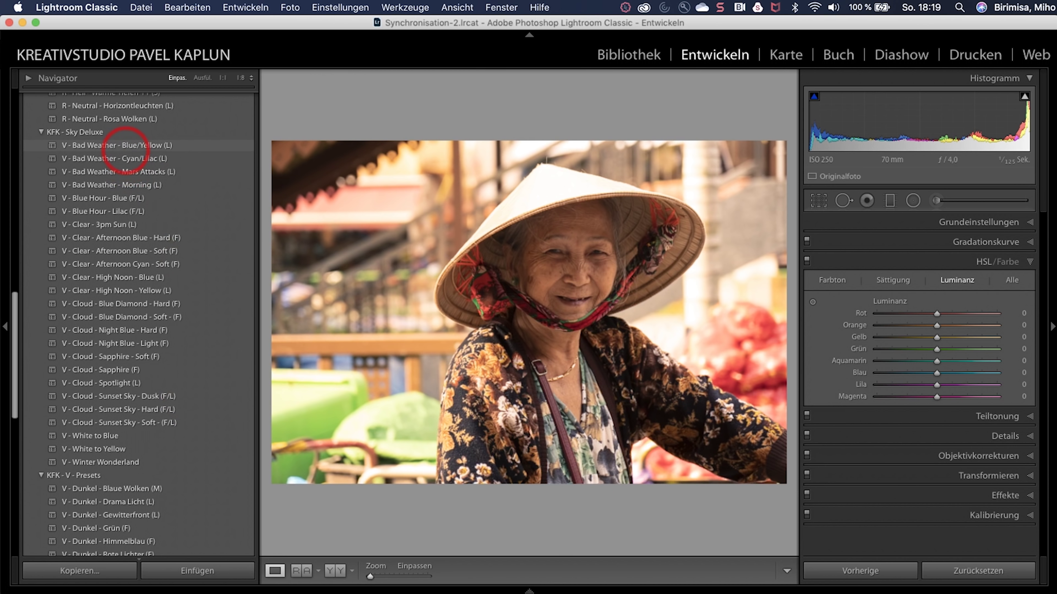
click(131, 144)
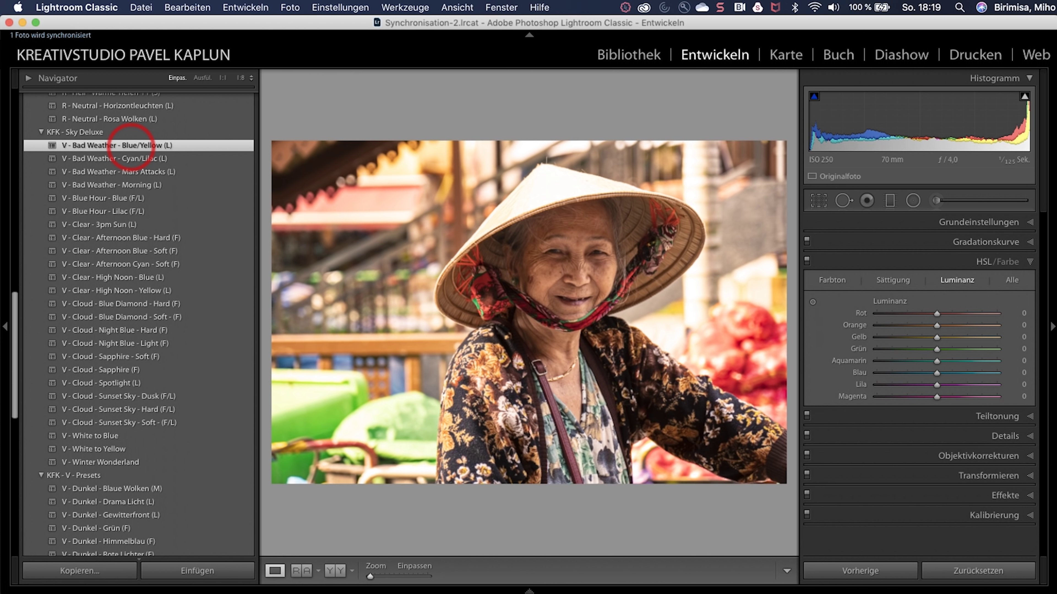
- Try R - Dunkel - Warmweiß (M/L), then settle on the P - Hell - Schneewittchen (F) preset
scroll(130, 225, up, 5)
scroll(129, 224, up, 4)
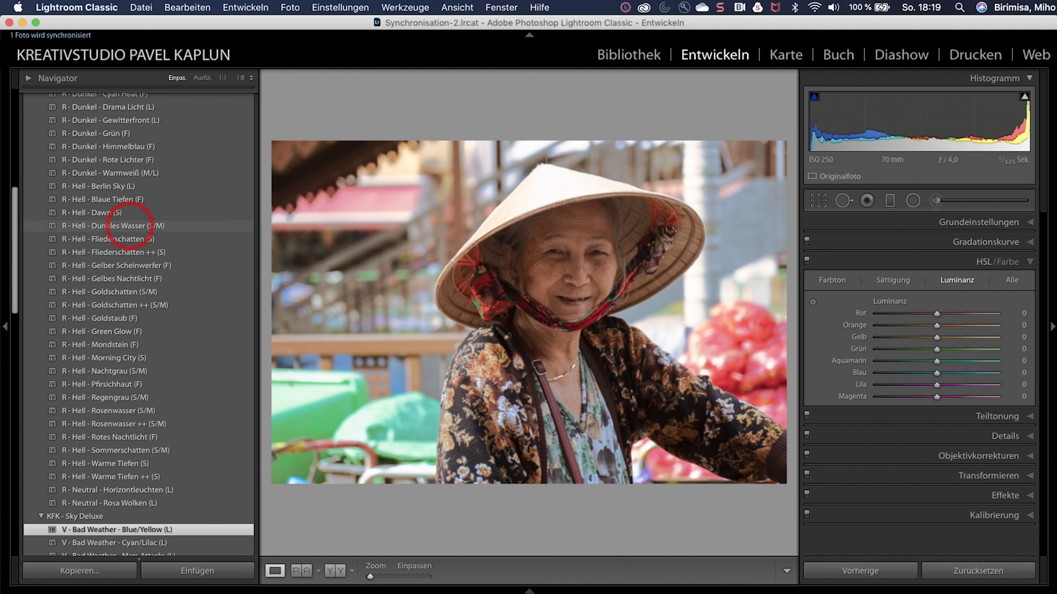
scroll(130, 225, up, 4)
scroll(131, 227, up, 4)
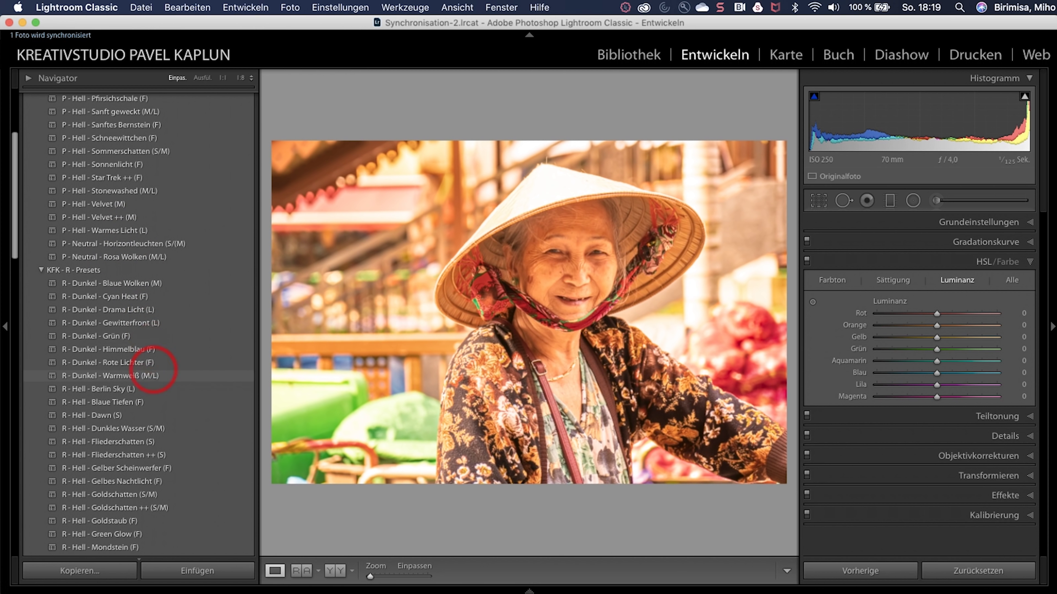
scroll(168, 400, down, 1)
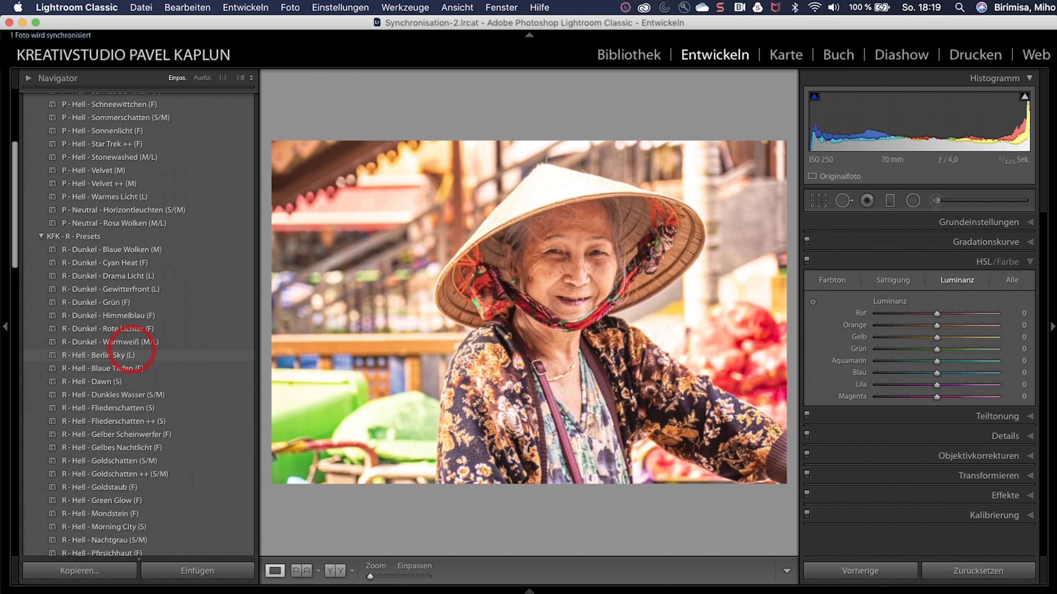
click(131, 344)
scroll(131, 346, up, 1)
scroll(131, 344, up, 4)
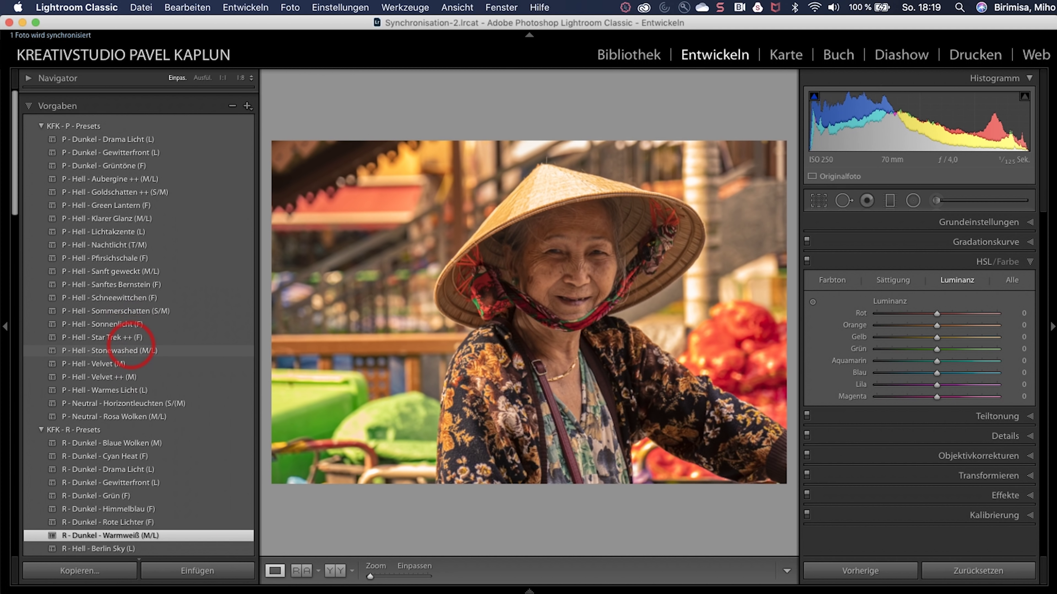
scroll(131, 344, down, 1)
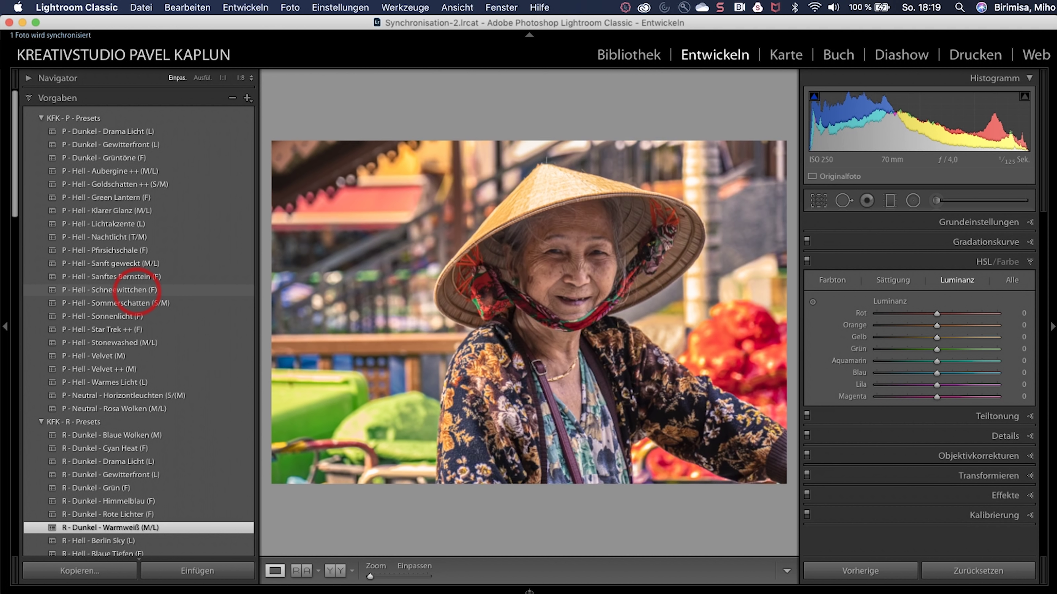
click(136, 290)
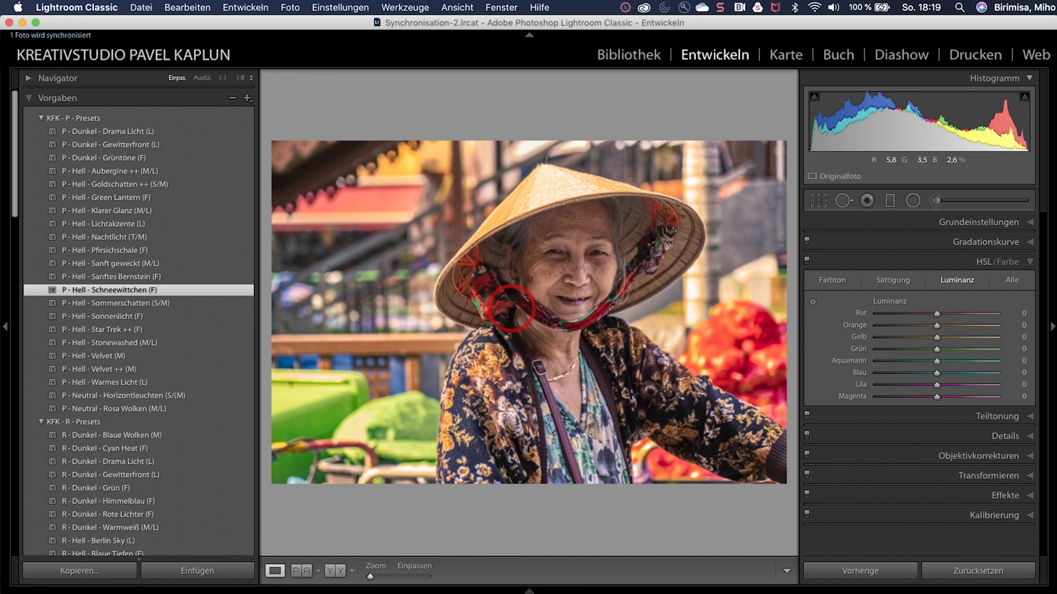
right_click(511, 308)
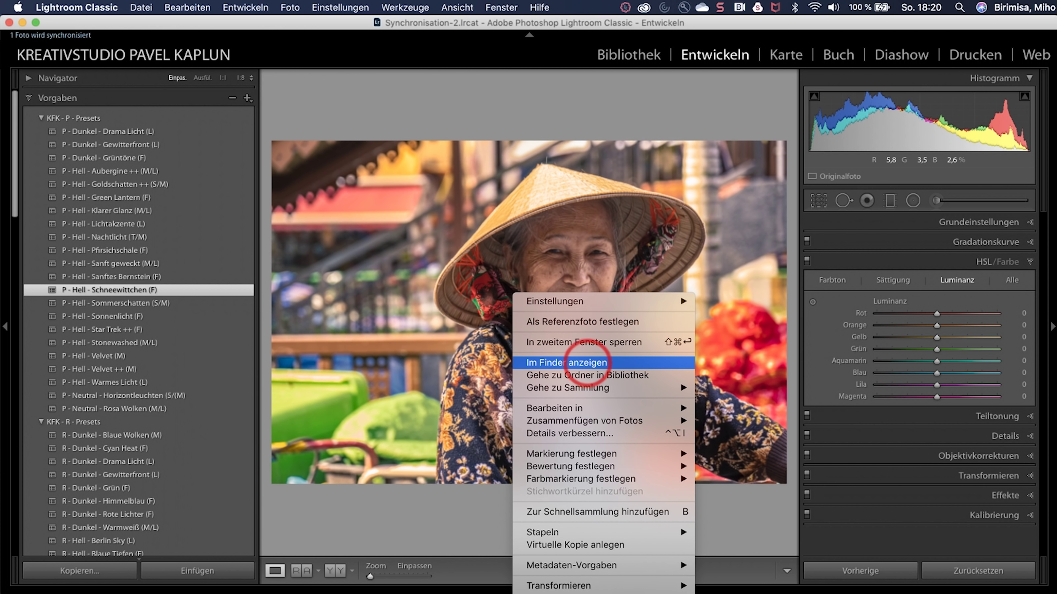
mouse_move(578, 408)
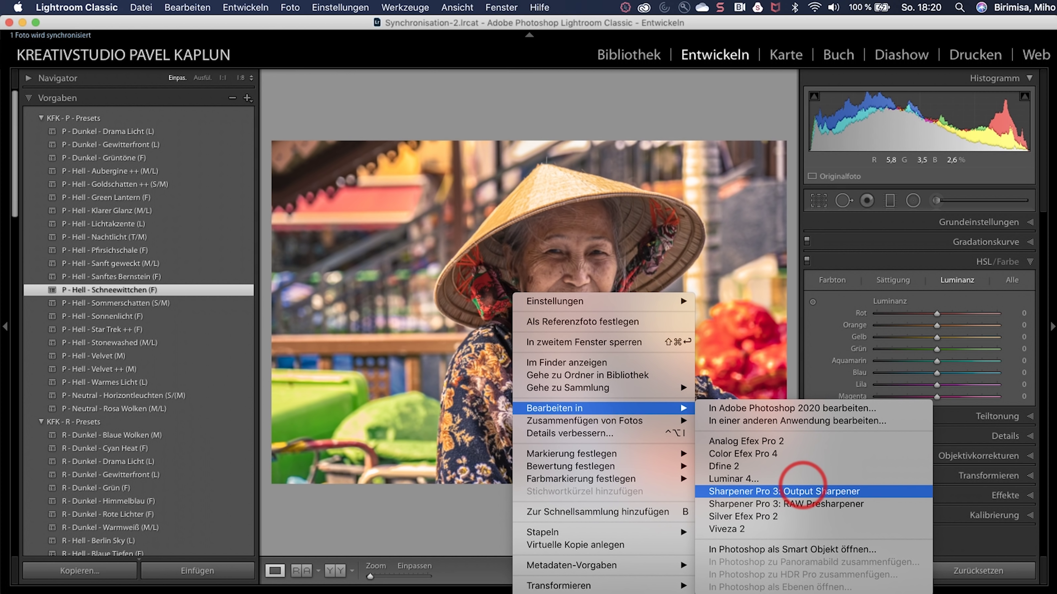
- Open the conical-hat portrait in Luminar 4 via Bearbeiten in
click(803, 479)
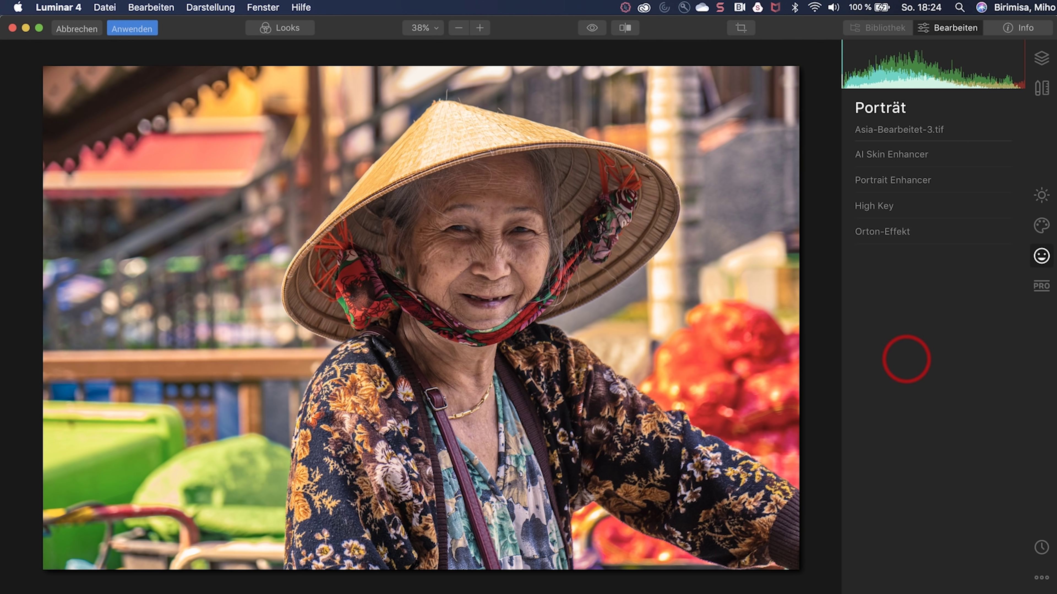
- Zoom to 100% on the face and set AI Skin Enhancer Stärke to 21
double_click(484, 256)
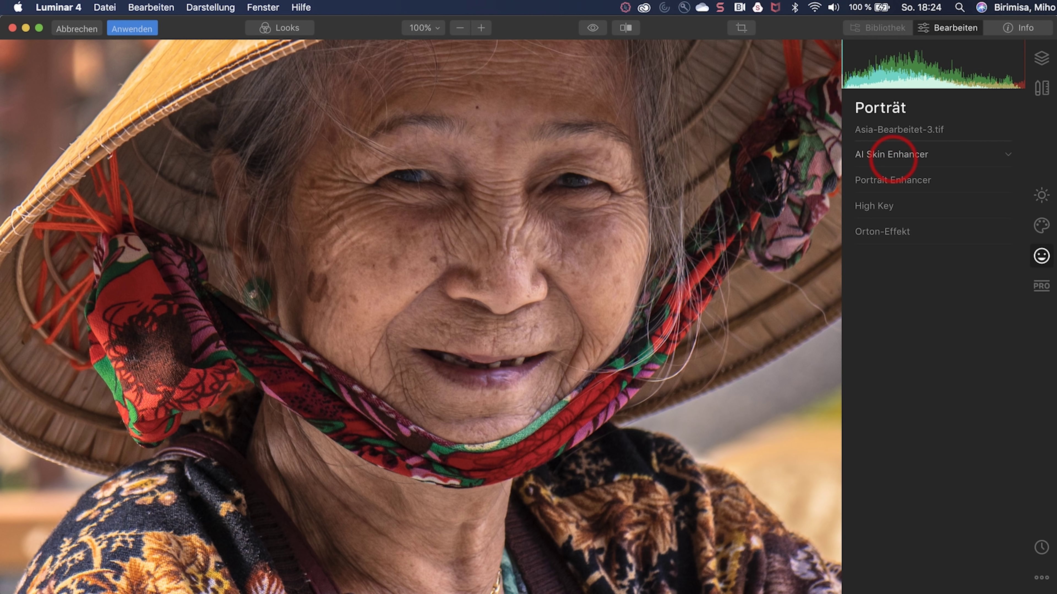
click(893, 155)
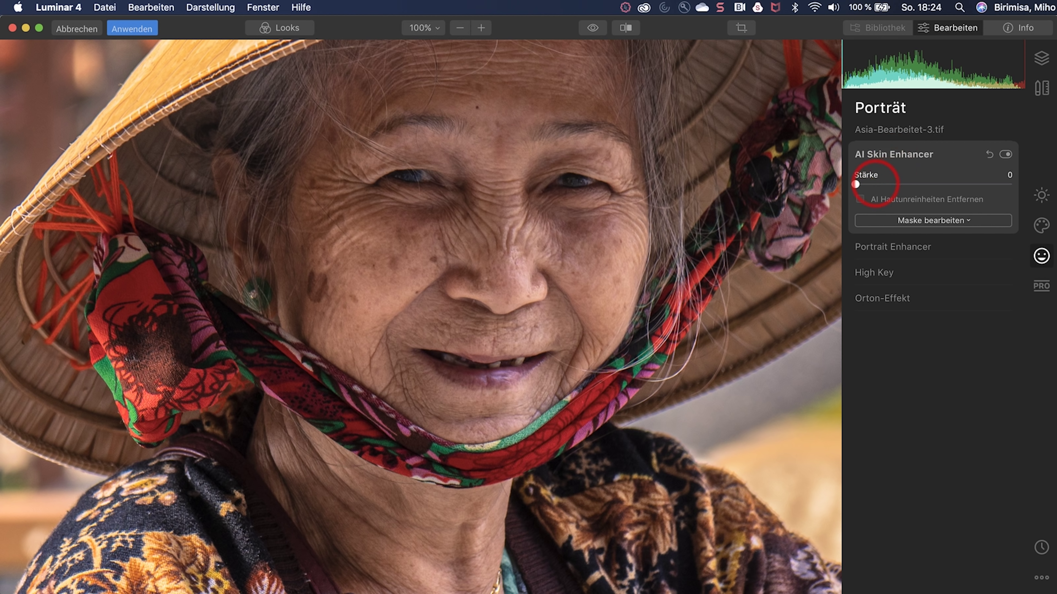
drag(966, 184, 973, 185)
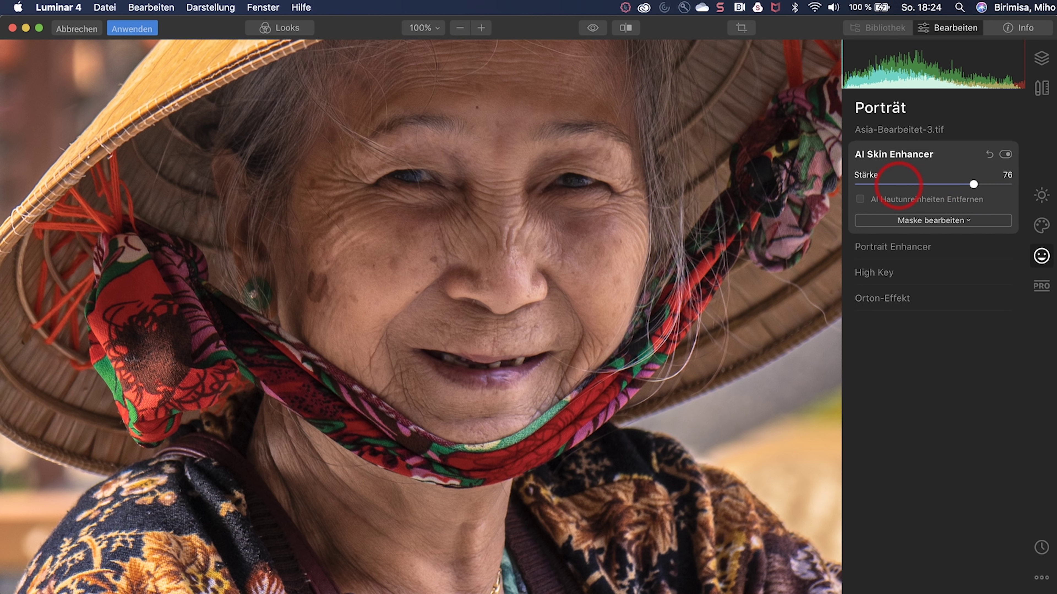
drag(899, 184, 888, 184)
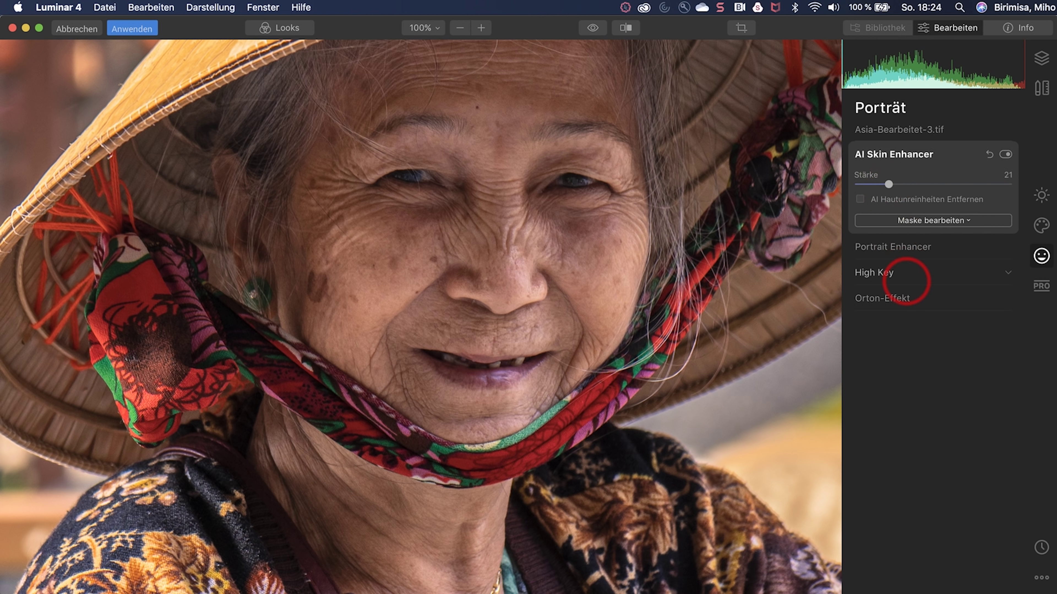
mouse_move(915, 247)
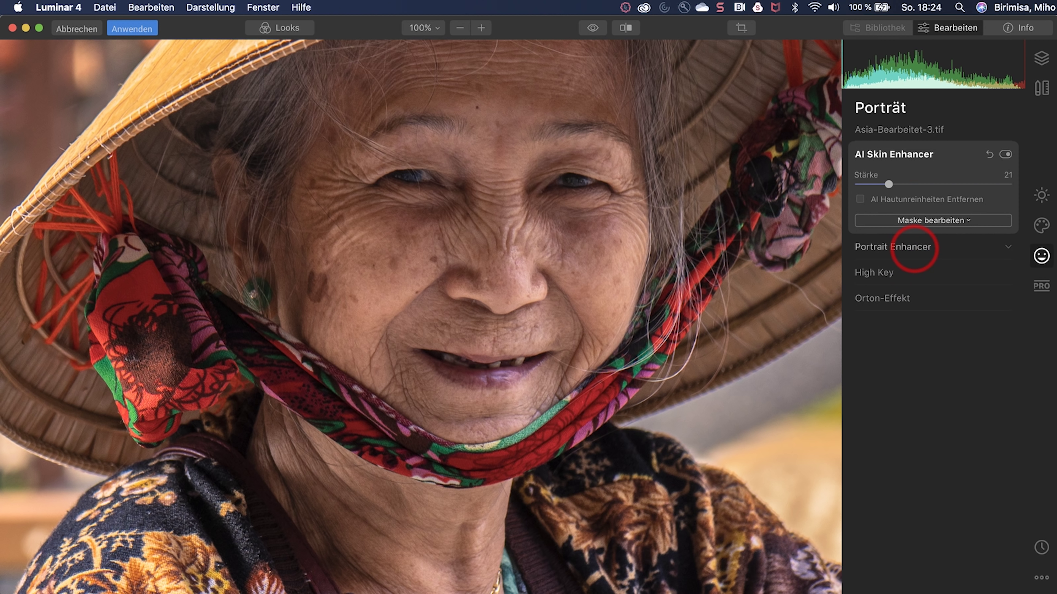
click(913, 247)
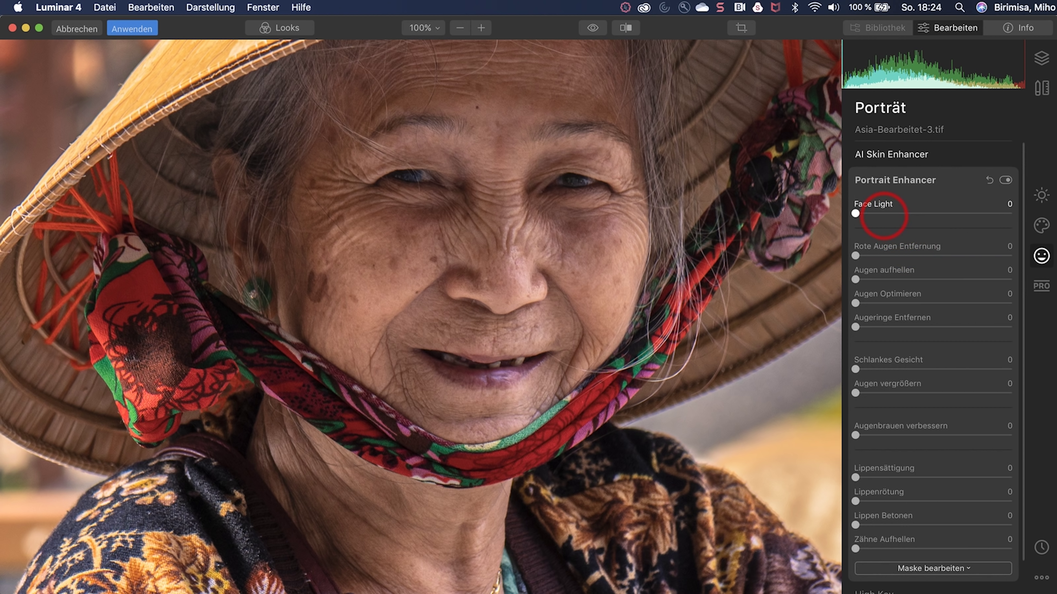
- Brighten the woman's face with Portrait Enhancer Face Light at 23
click(886, 214)
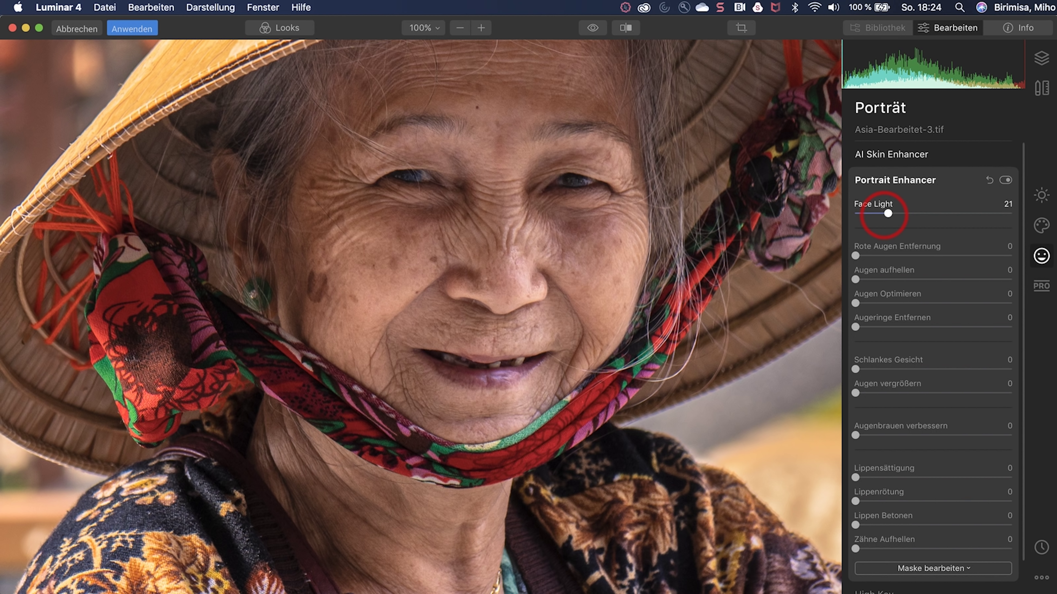
key(super+0)
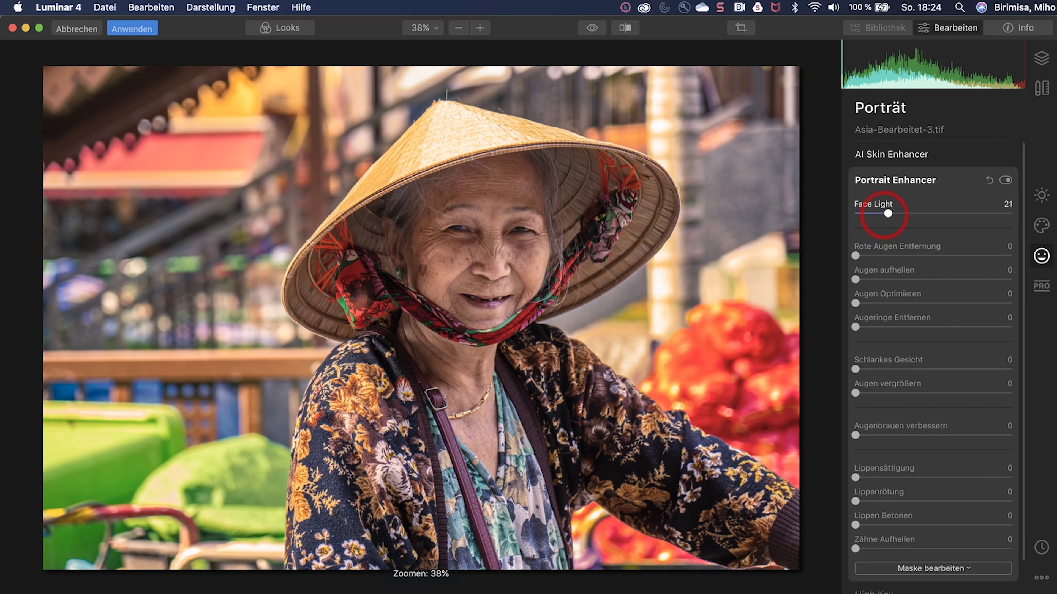
click(923, 213)
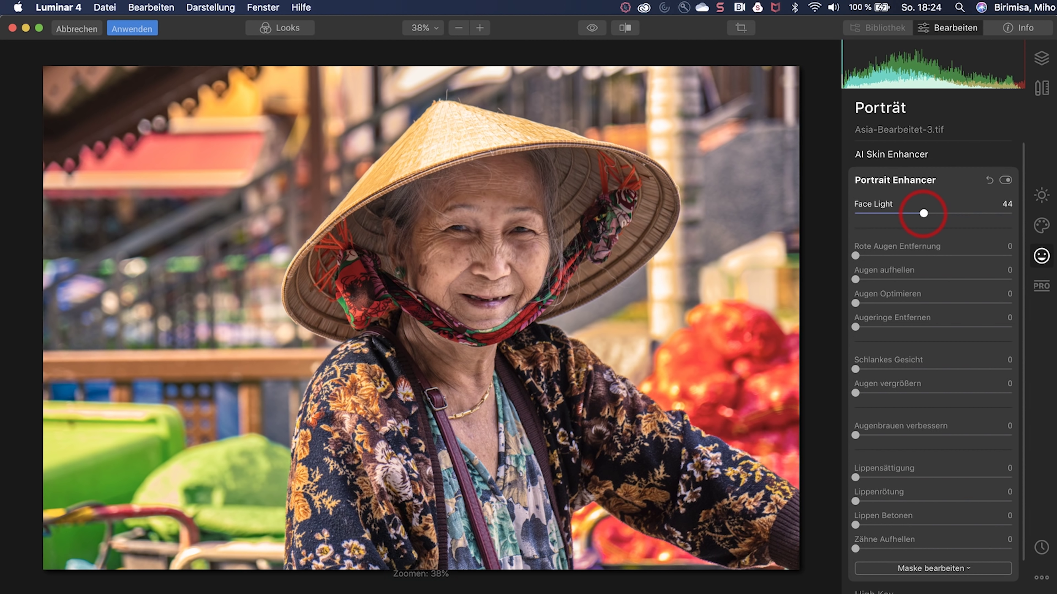
double_click(849, 210)
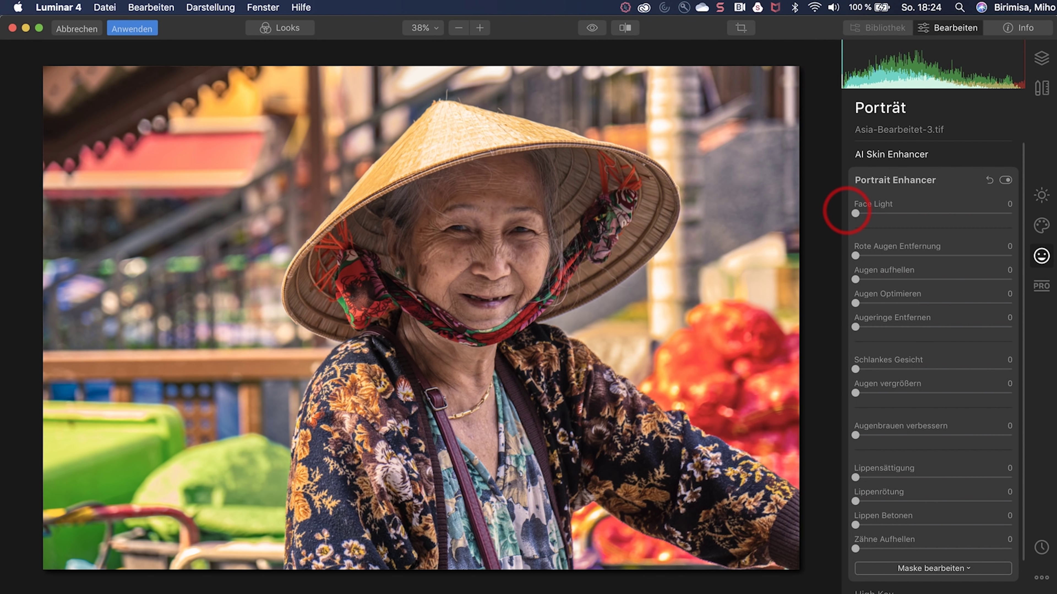
click(882, 213)
drag(885, 213, 892, 213)
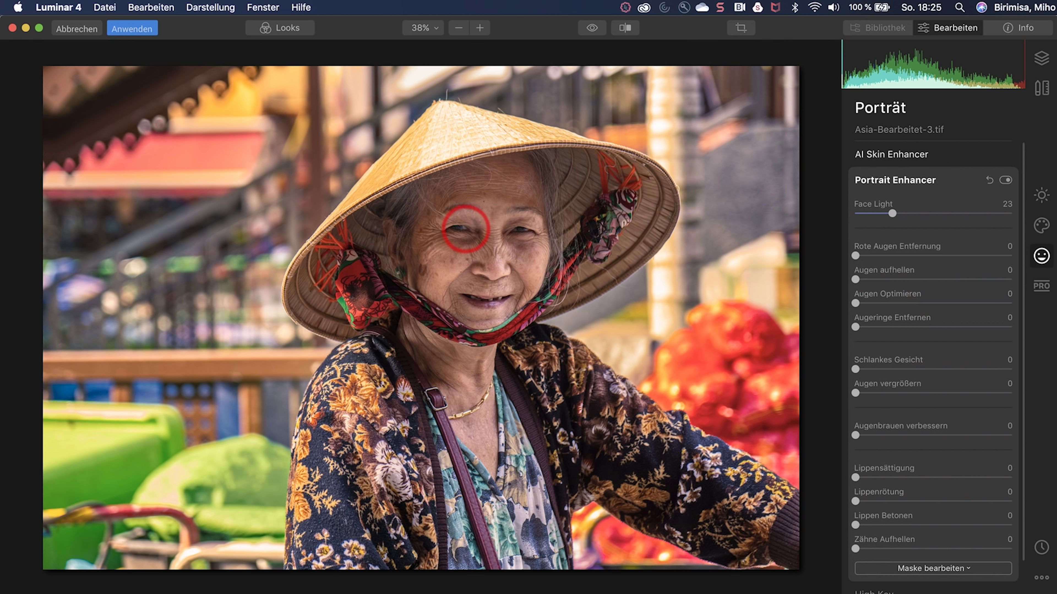
- Set Augenringe Entfernen to 33, compare before and after, and collapse Portrait Enhancer
key(z)
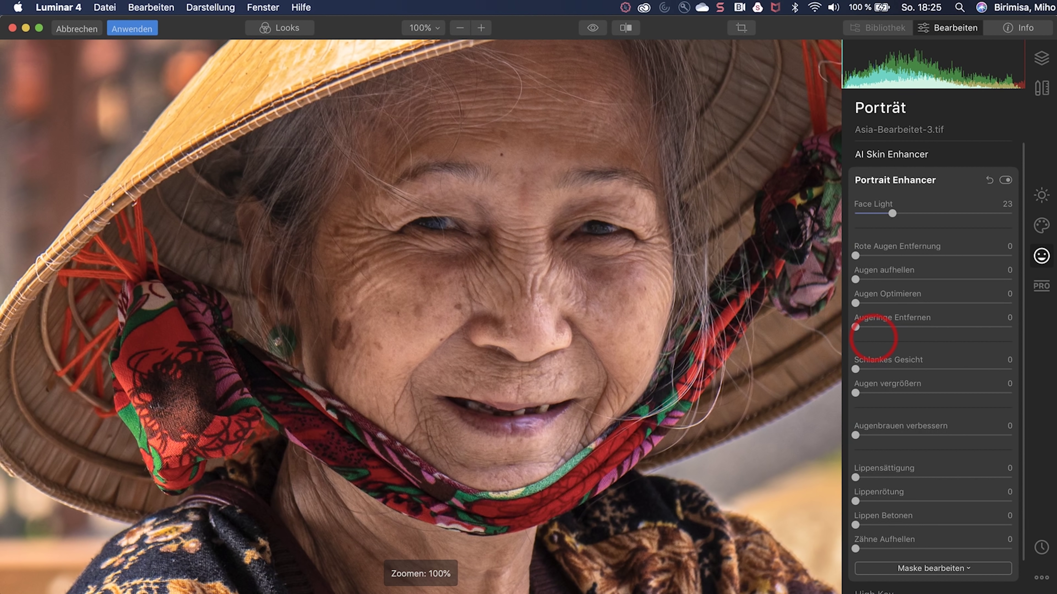
click(908, 328)
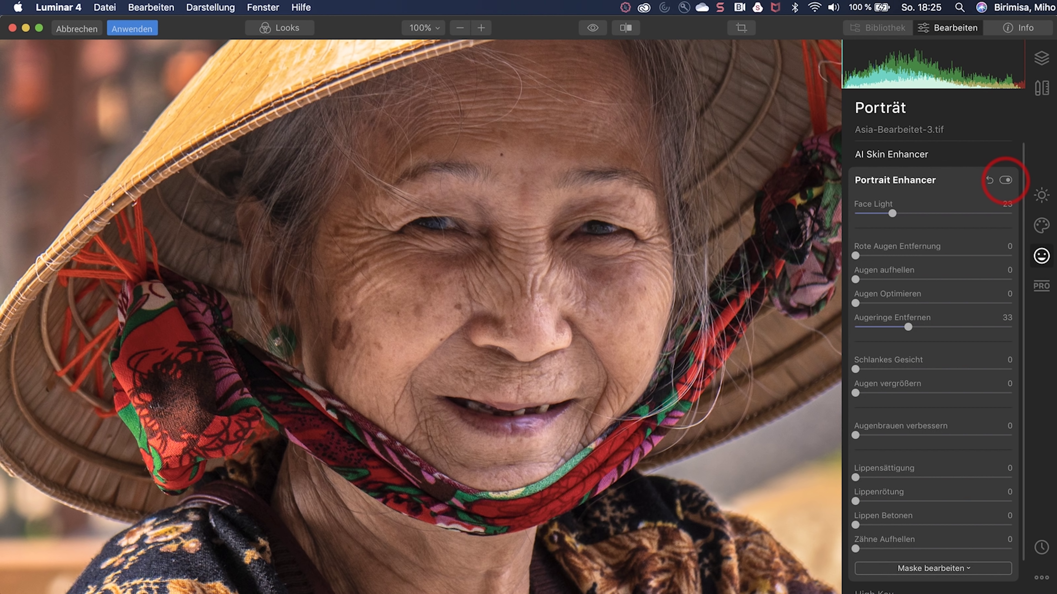
click(1005, 180)
click(1006, 179)
click(1005, 180)
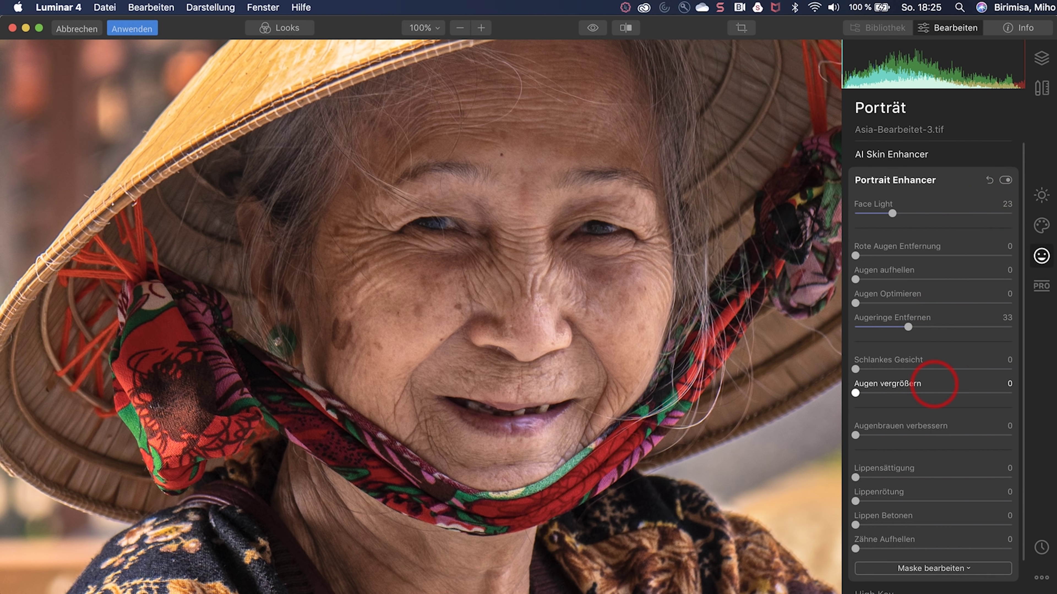
scroll(934, 384, down, 2)
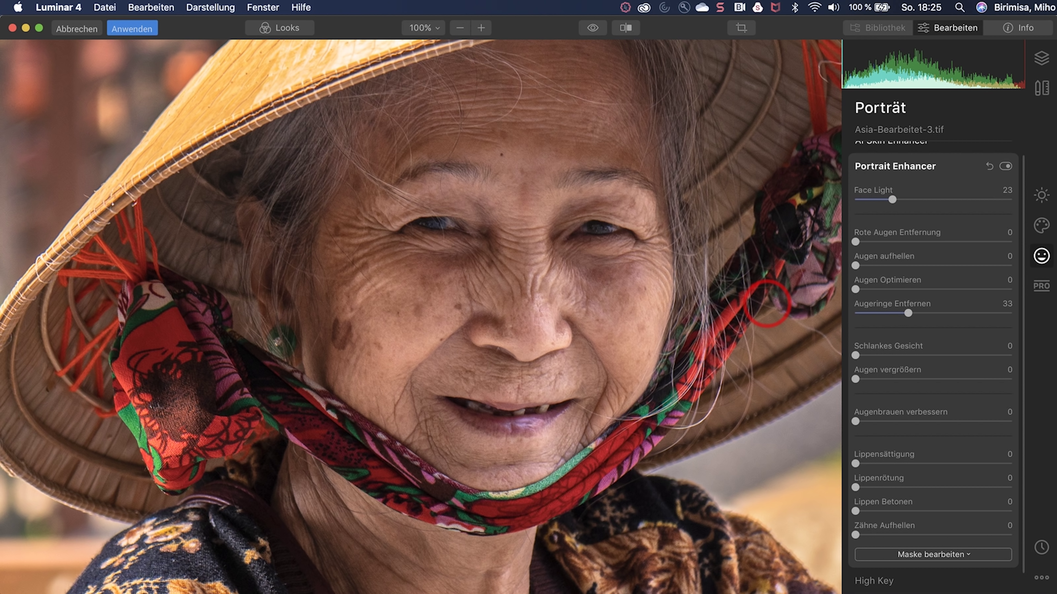
click(904, 166)
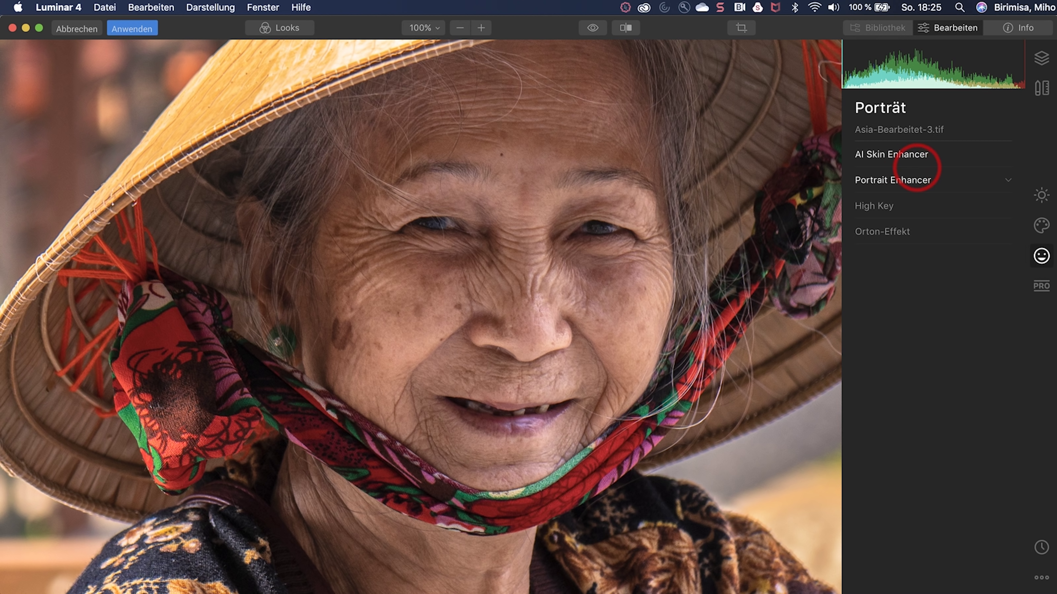
- Show the Kreativ tools with the image fitted and expand the Mystisch effect
click(1040, 225)
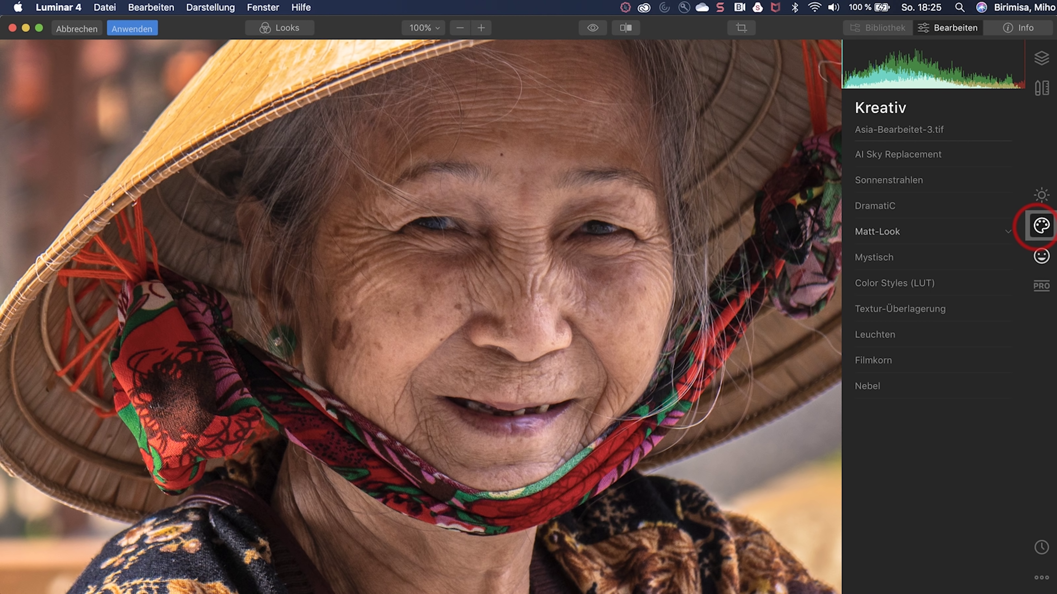
key(super+0)
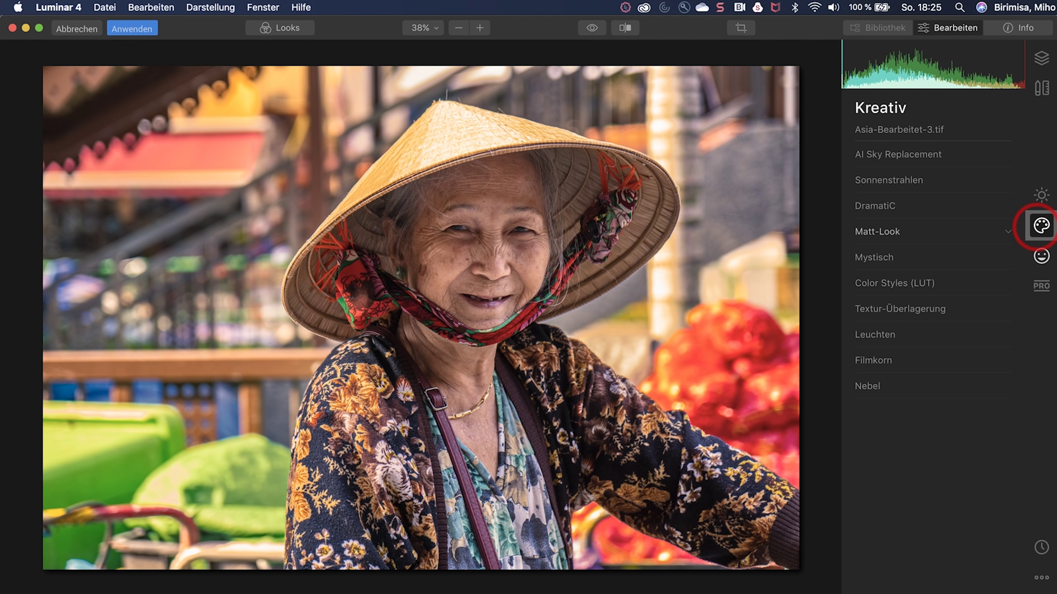
click(884, 260)
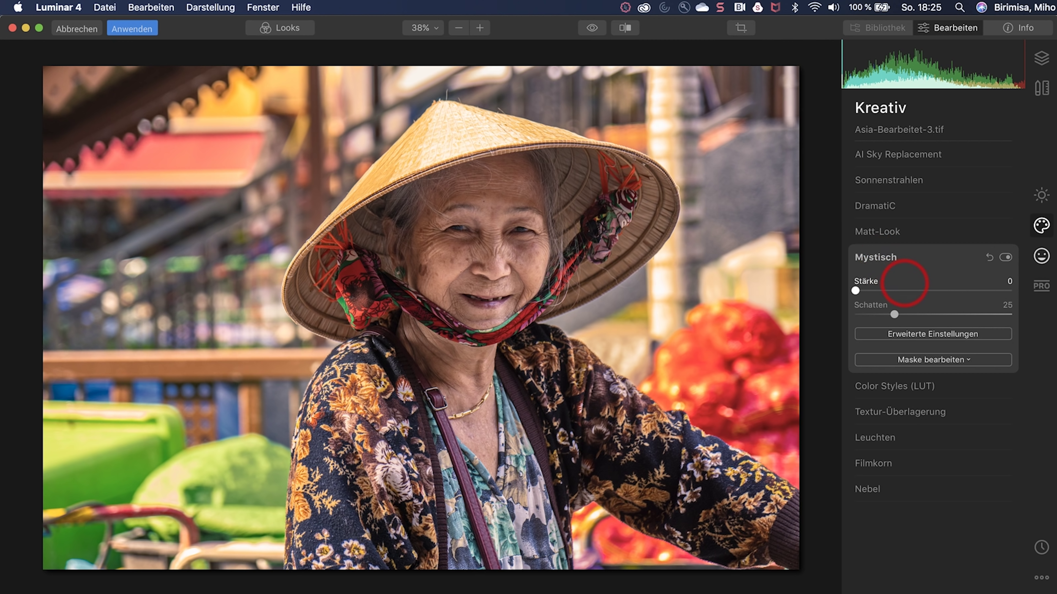
- Set the Mystisch effect to Stärke 43 and Schatten 38
click(933, 291)
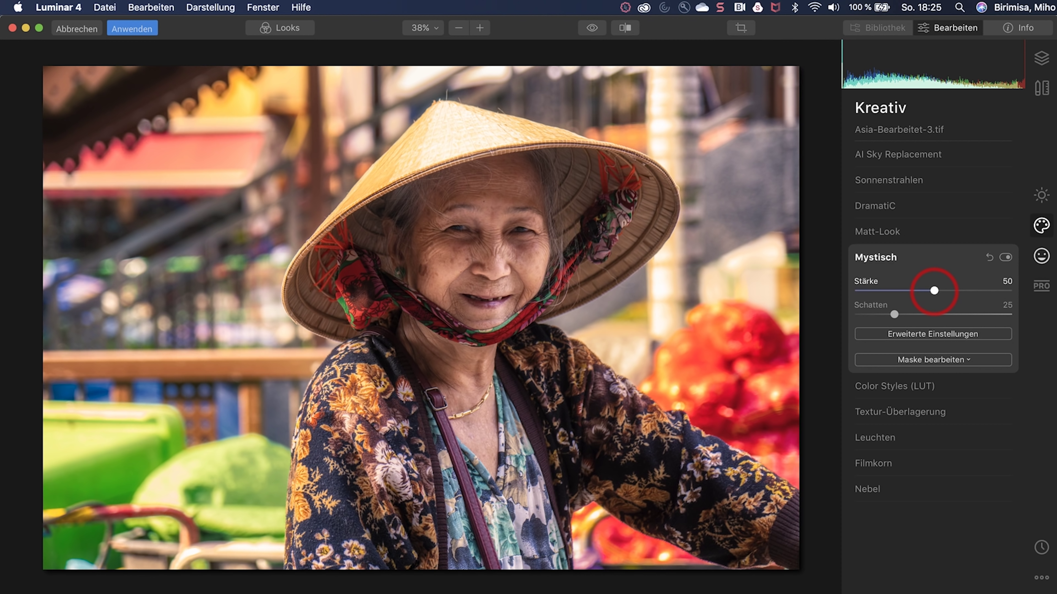
drag(934, 291, 923, 291)
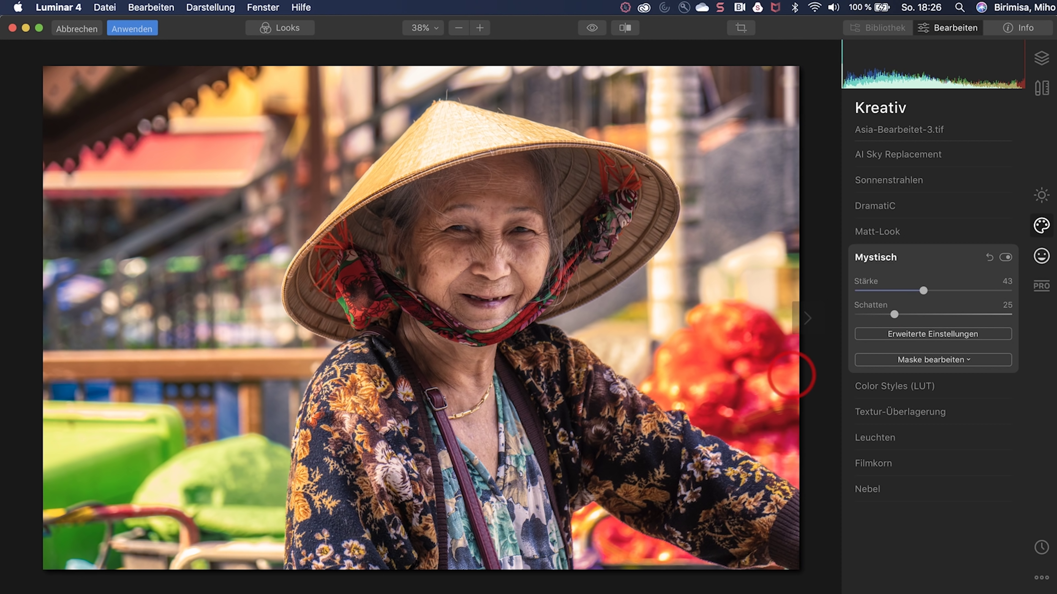
click(916, 315)
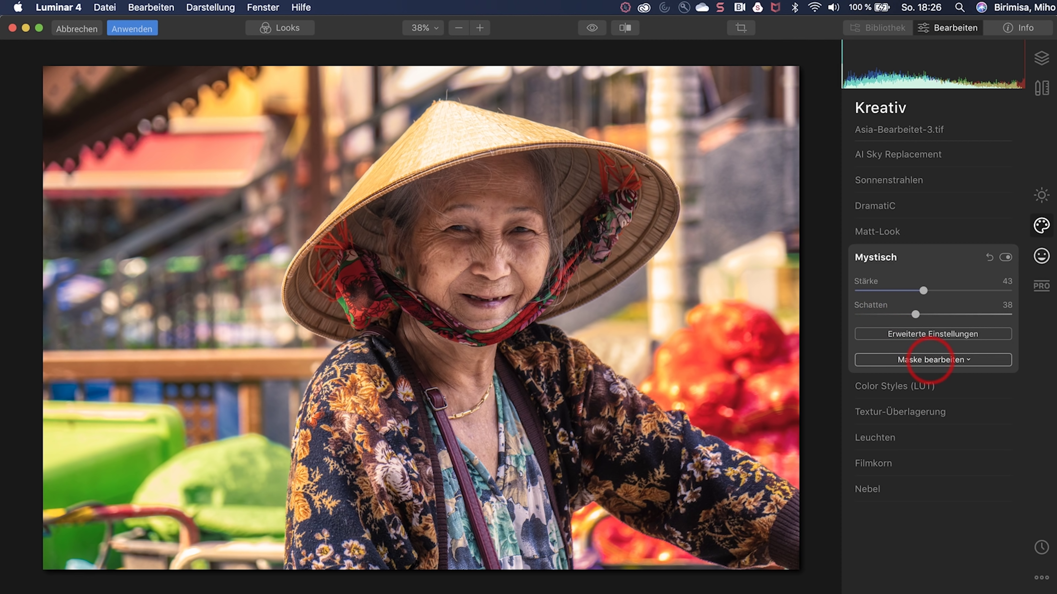
click(932, 359)
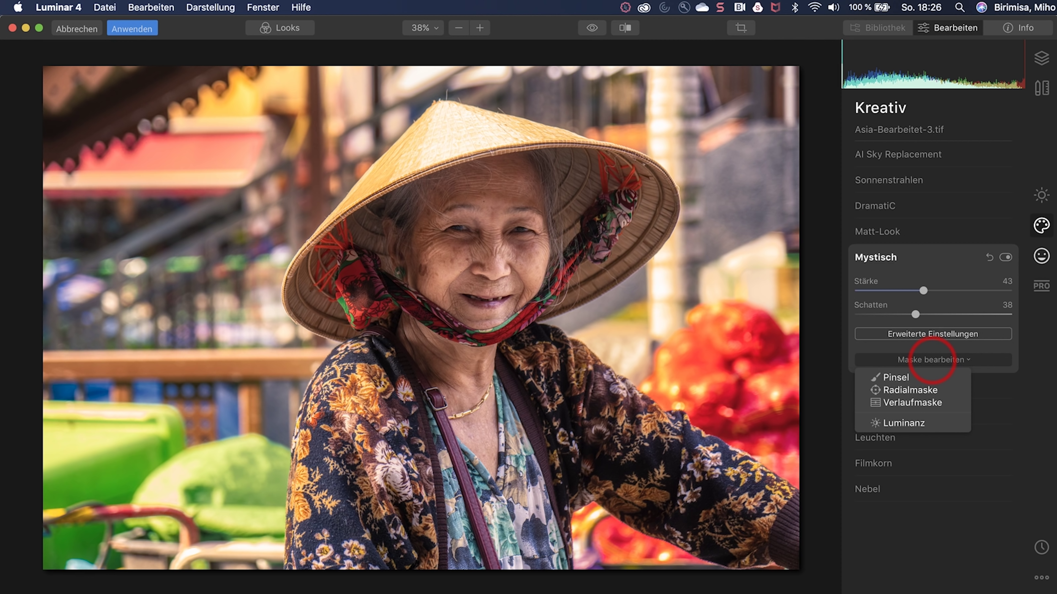
- Paint the Mystisch brush mask at size 284 over the background
click(890, 377)
click(137, 49)
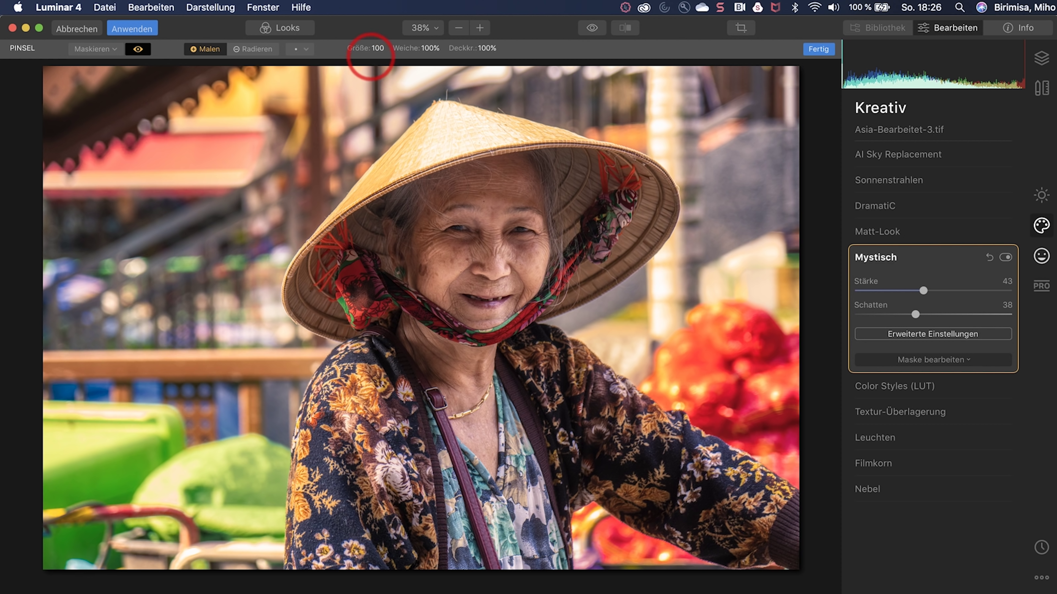
click(376, 48)
click(405, 65)
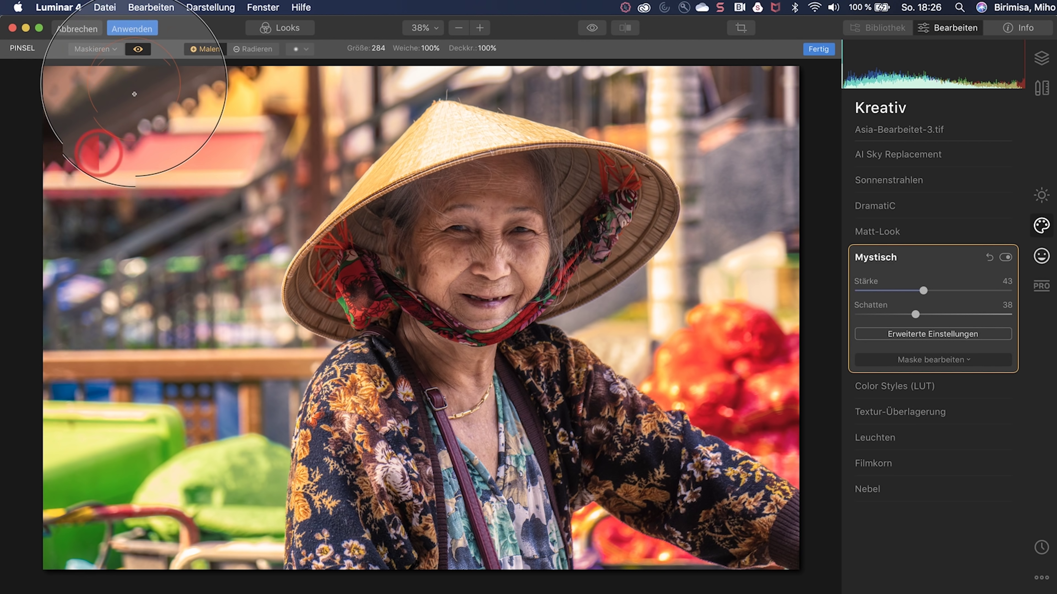
drag(437, 125, 774, 450)
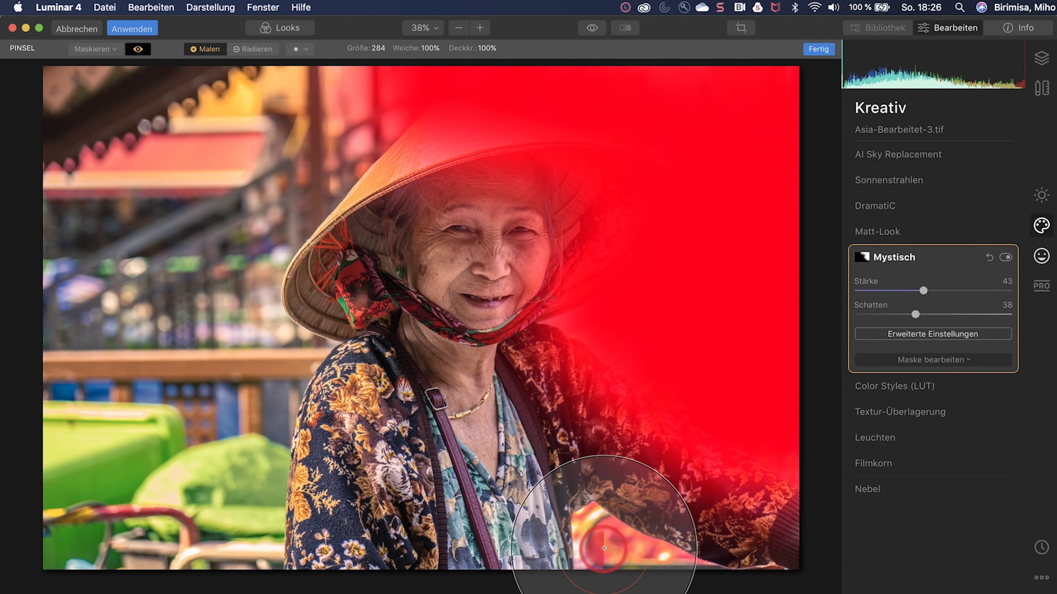
mouse_move(138, 174)
mouse_down()
mouse_move(256, 412)
mouse_move(102, 349)
mouse_move(267, 271)
mouse_up()
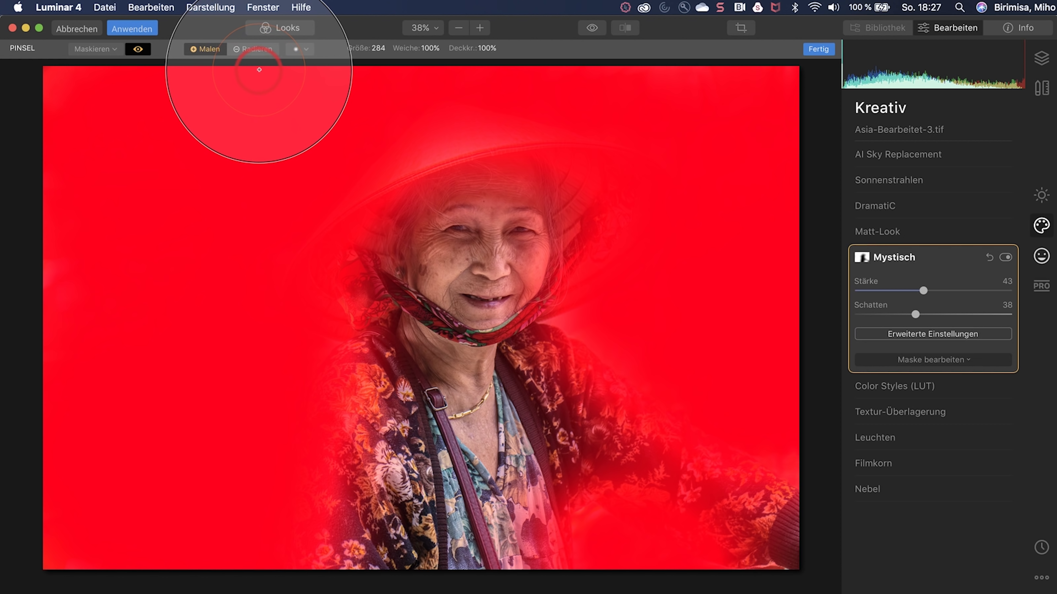
- Erase the mask from the face and hat brim at size 182, then hide the overlay
click(256, 49)
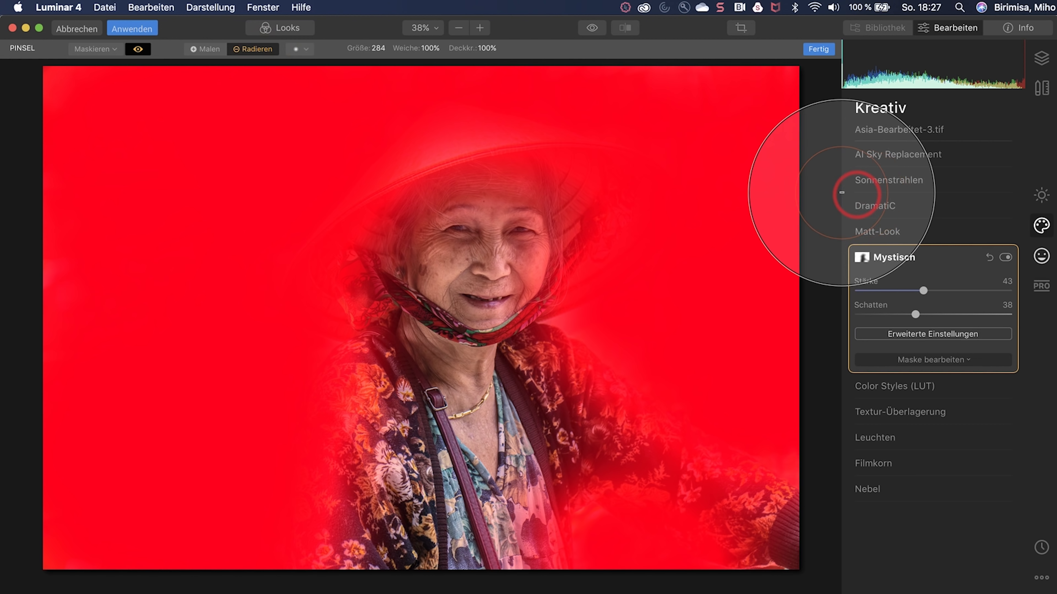
click(377, 52)
drag(377, 65, 368, 65)
mouse_move(436, 265)
mouse_down()
mouse_move(453, 233)
mouse_move(329, 436)
mouse_move(492, 313)
mouse_move(566, 417)
mouse_move(754, 541)
mouse_move(649, 470)
mouse_move(484, 294)
mouse_move(553, 250)
mouse_move(541, 184)
mouse_move(449, 175)
mouse_move(409, 288)
mouse_move(531, 260)
mouse_move(487, 316)
mouse_move(477, 353)
mouse_move(366, 237)
mouse_move(366, 250)
mouse_move(633, 343)
mouse_move(453, 224)
mouse_up()
drag(445, 183, 622, 215)
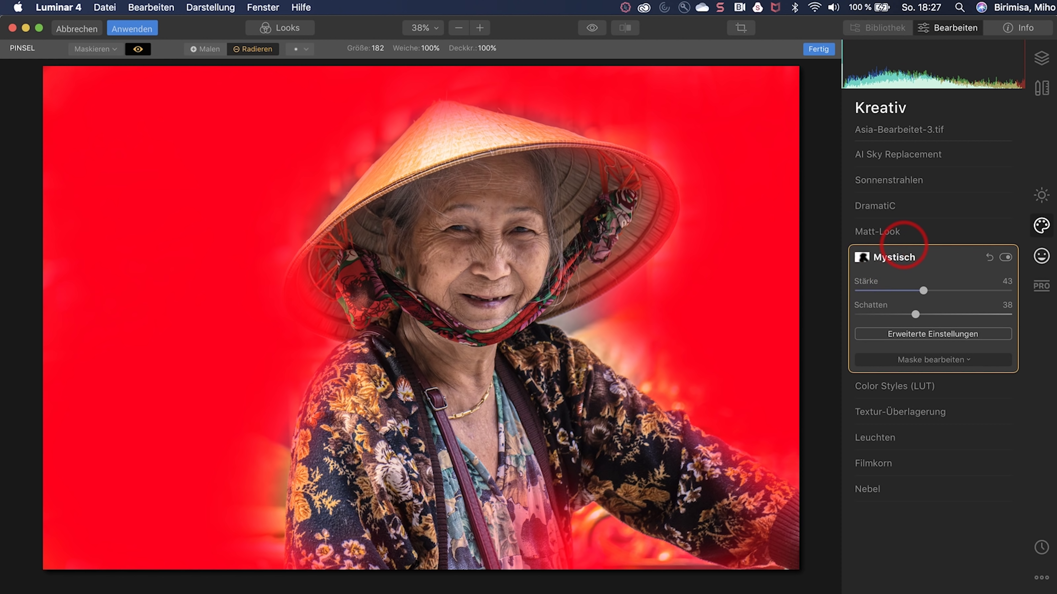
click(138, 49)
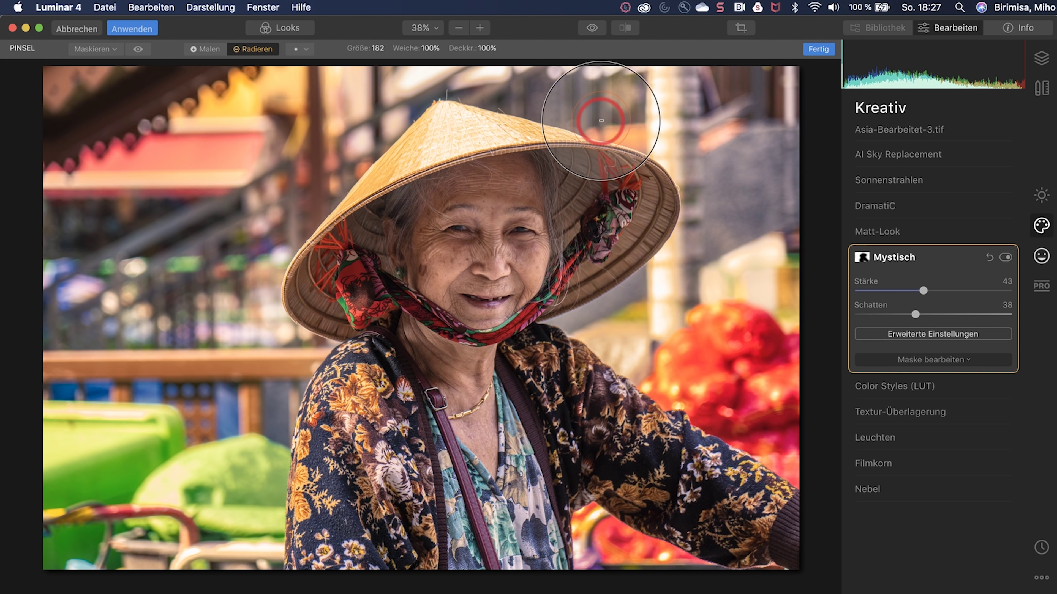
click(591, 28)
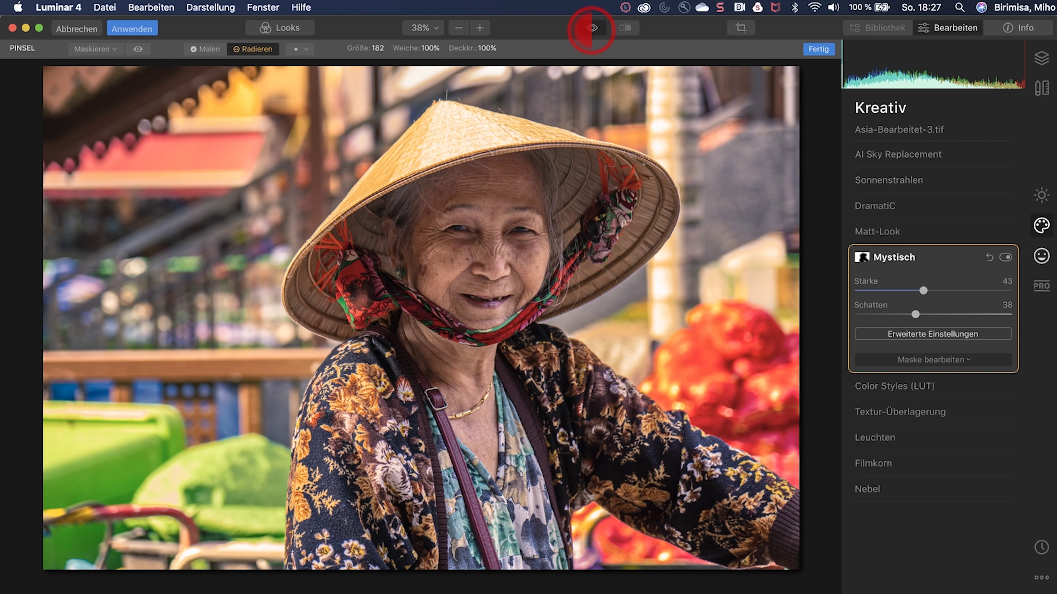
click(591, 27)
click(592, 28)
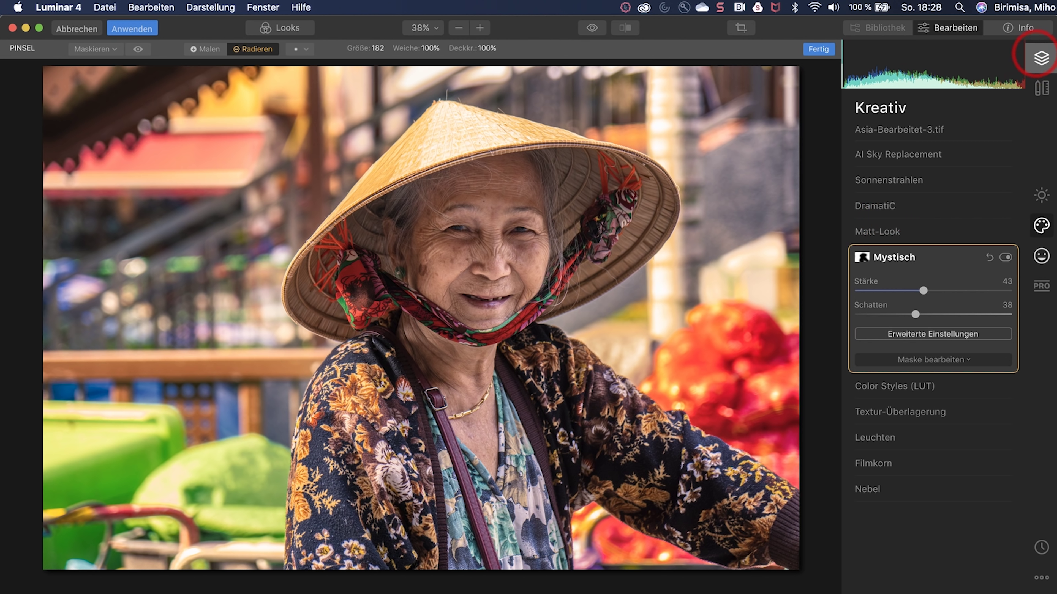
click(1041, 58)
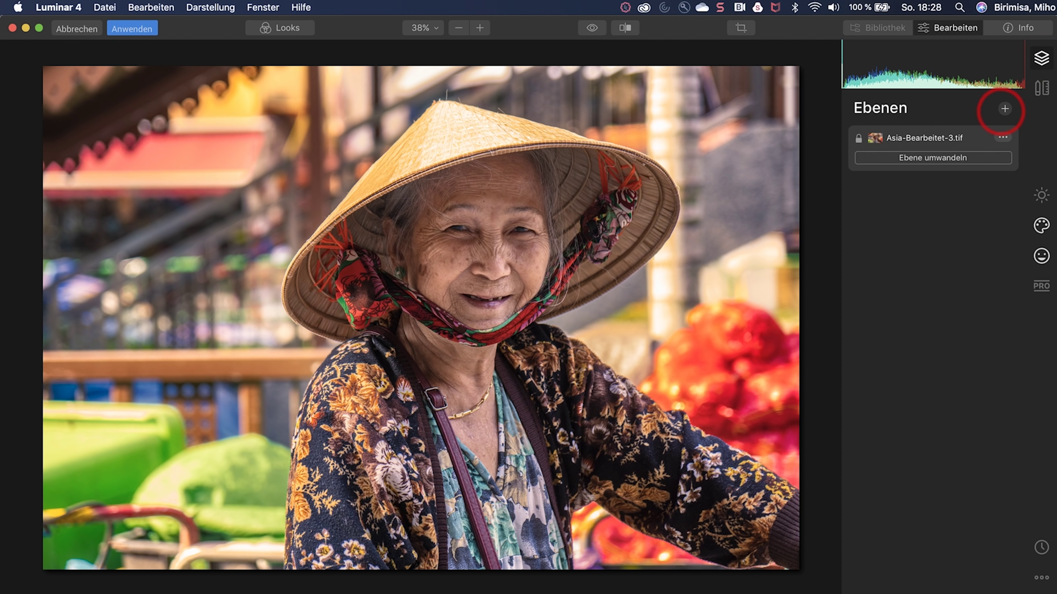
- Insert LOGOSHIRT1.jpg as a new image layer above the portrait
click(1004, 109)
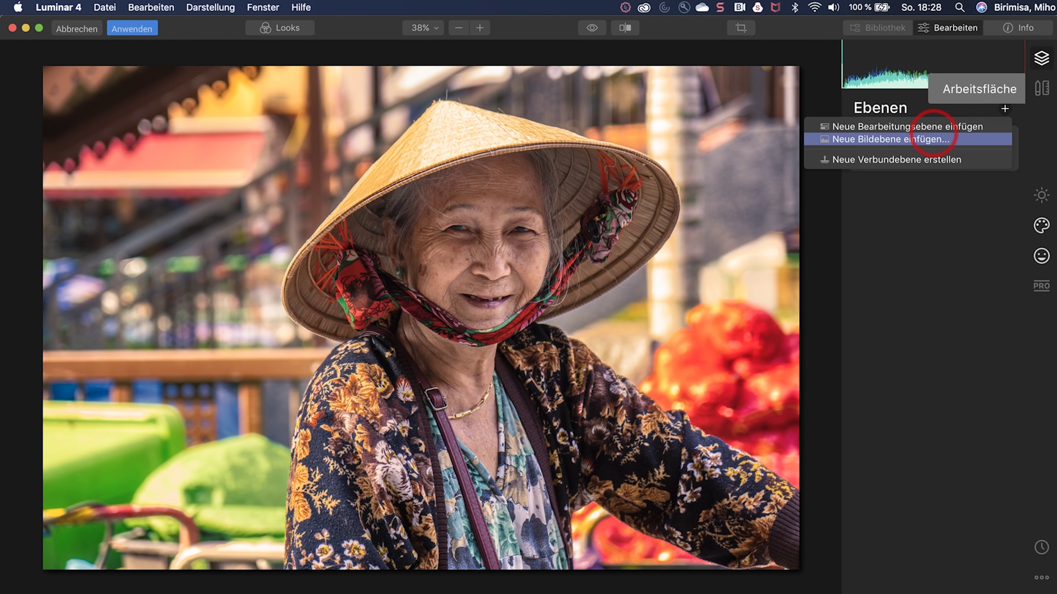
click(933, 138)
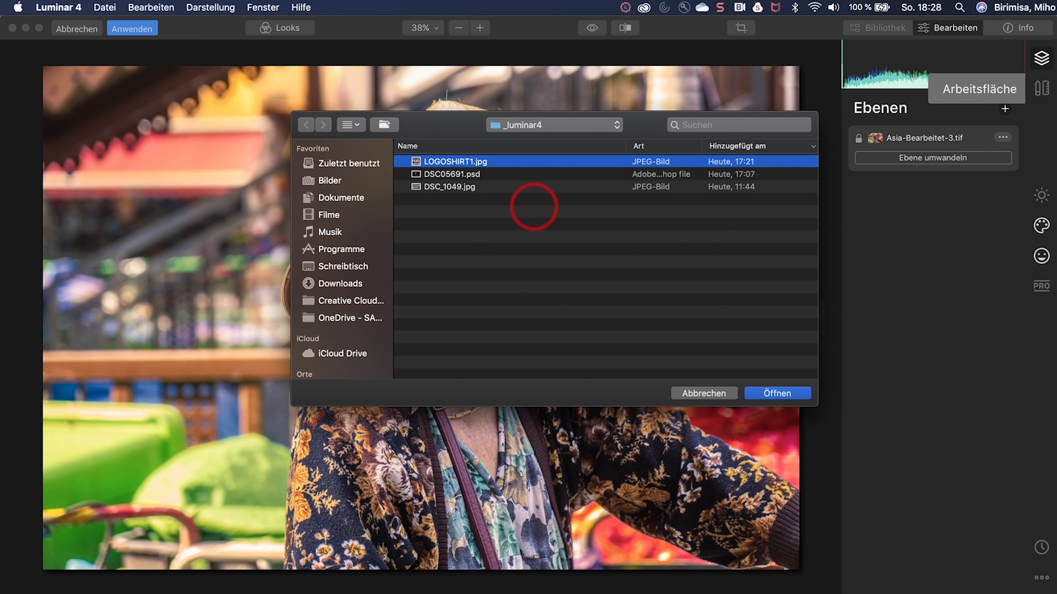
click(774, 392)
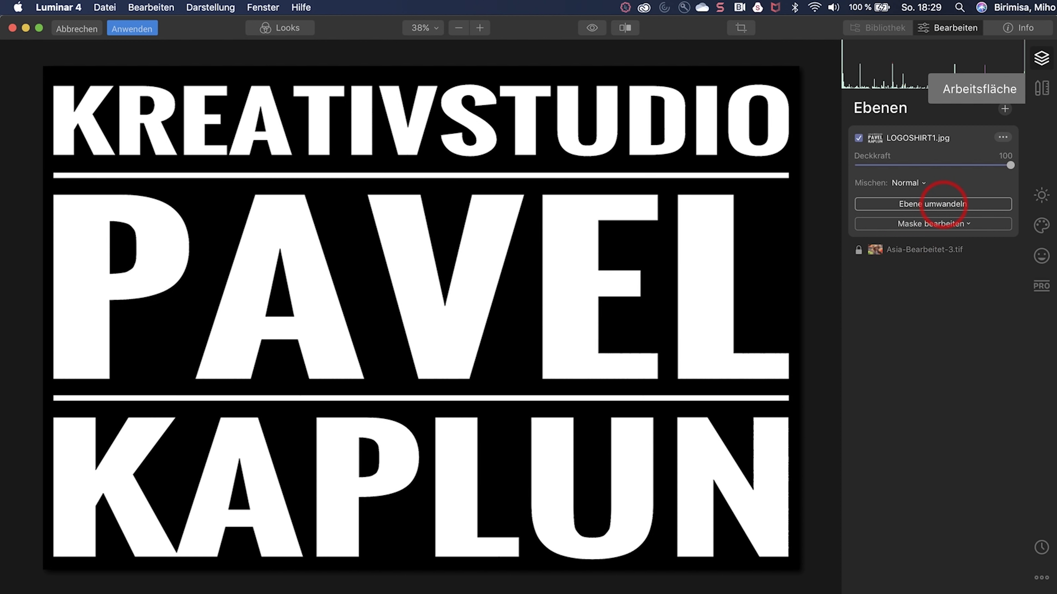
click(943, 204)
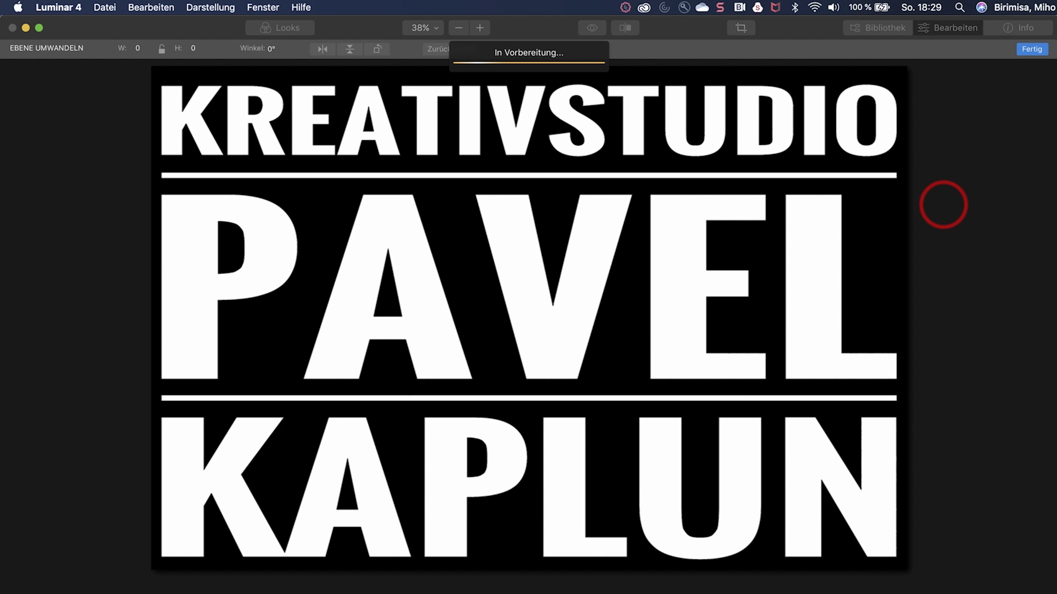
- Resize the logo layer to 250 × 250 and move it to the photo's upper right
double_click(138, 48)
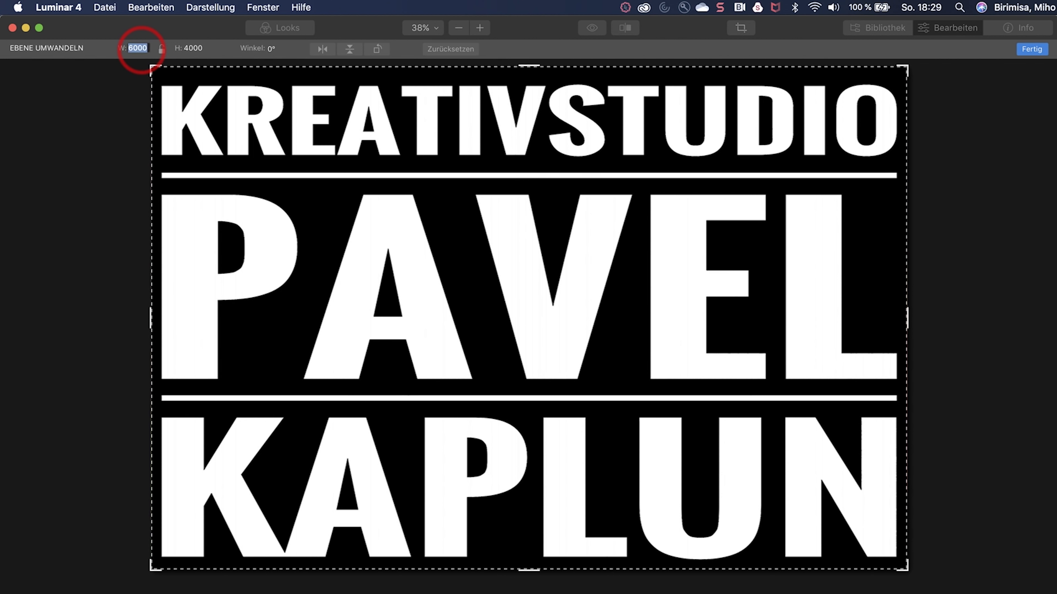
text(250)
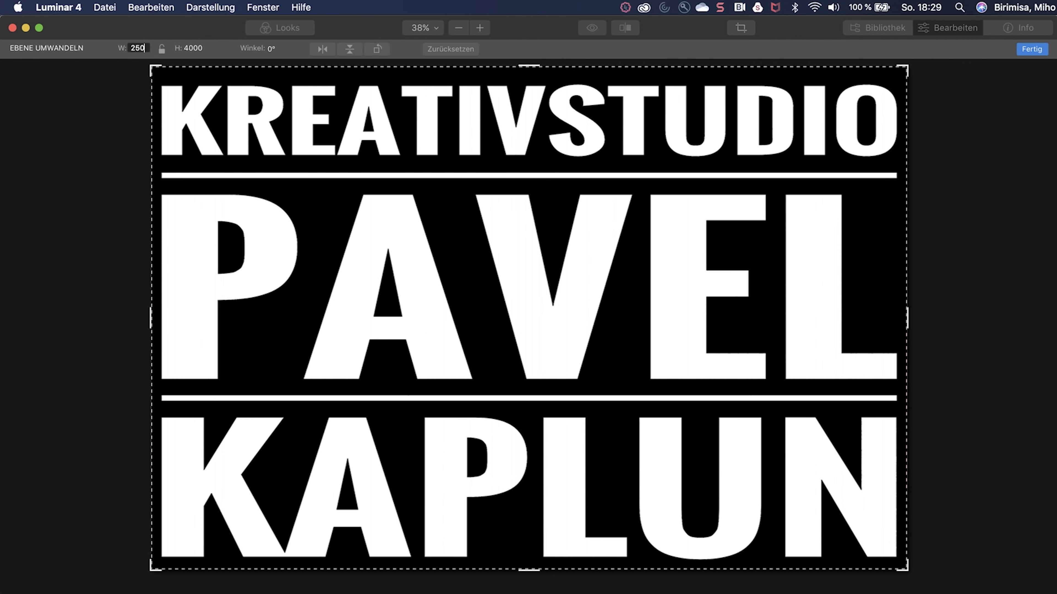
double_click(191, 48)
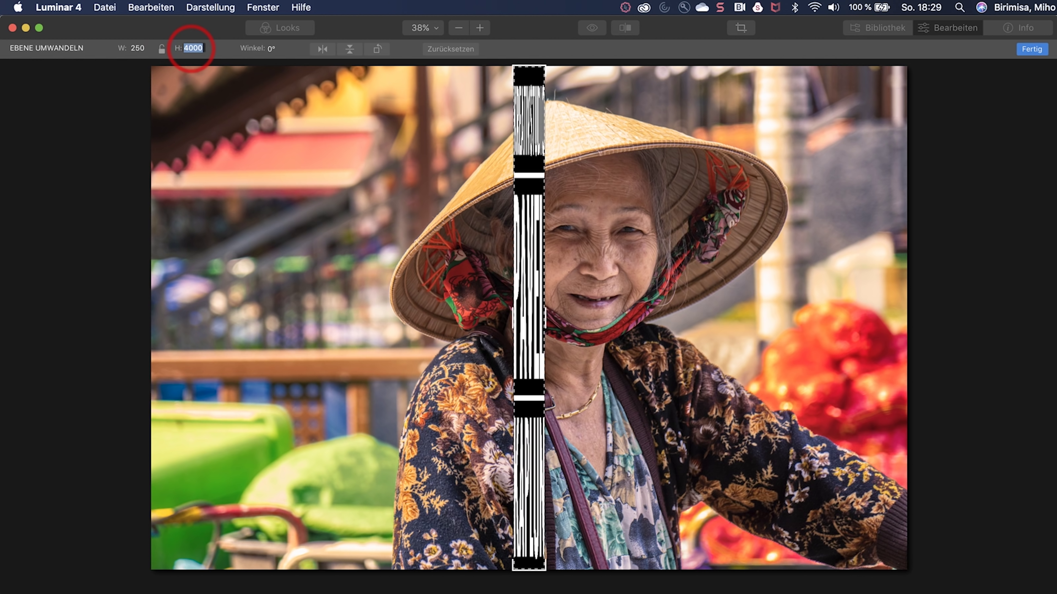
text(250)
key(Return)
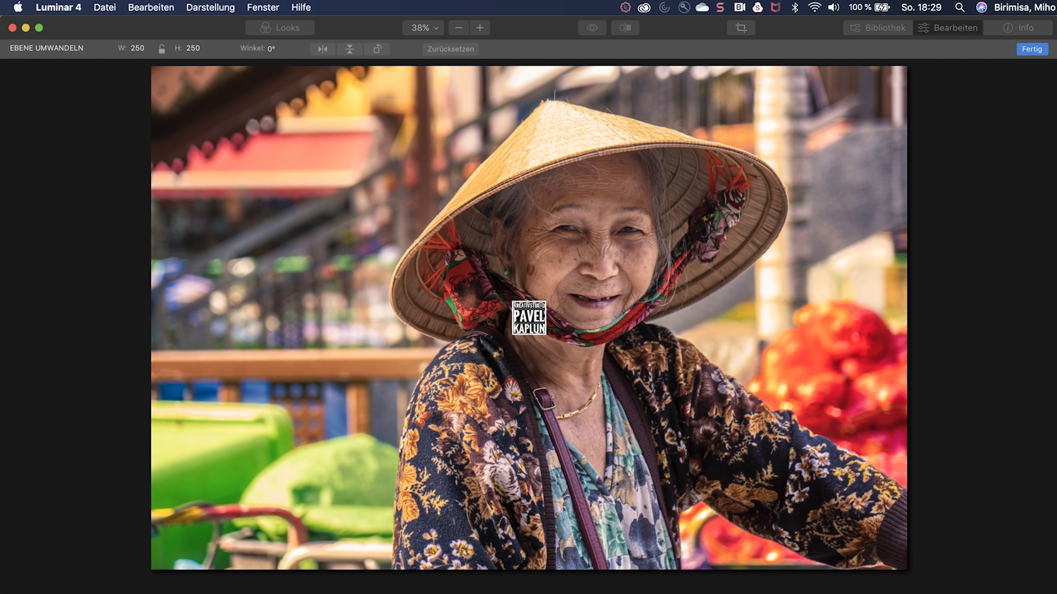
drag(537, 317, 864, 178)
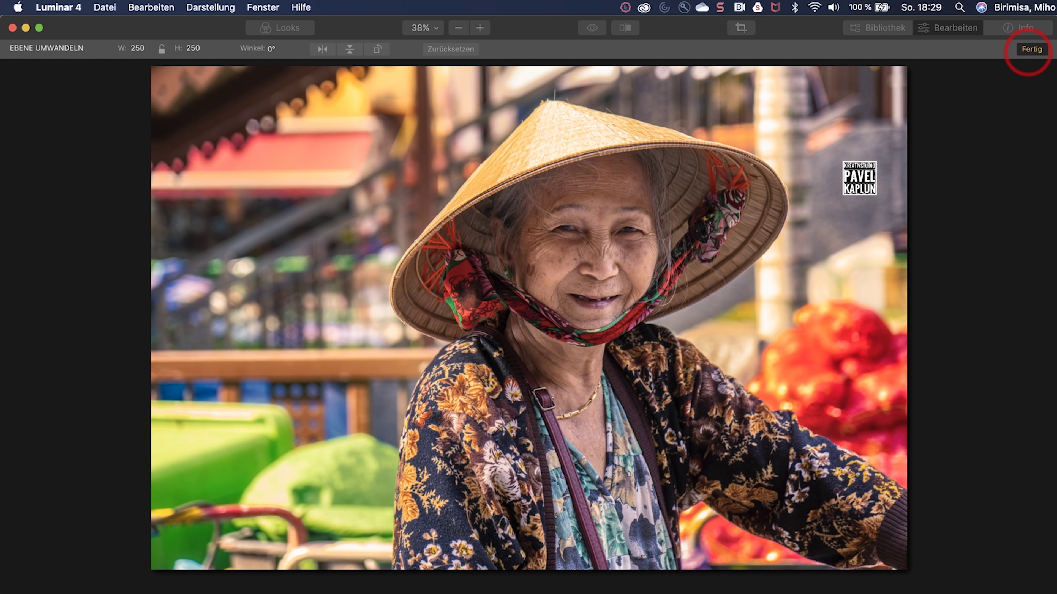
click(1028, 50)
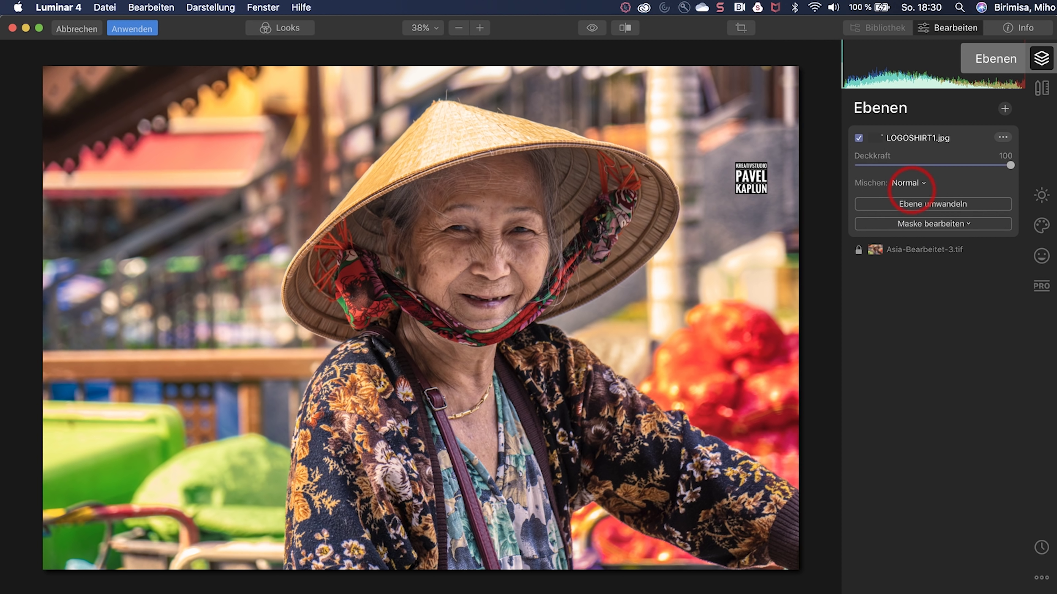
- Blend the logo with Negativ multiplizieren at Deckkraft 39 and compare against the original
click(909, 183)
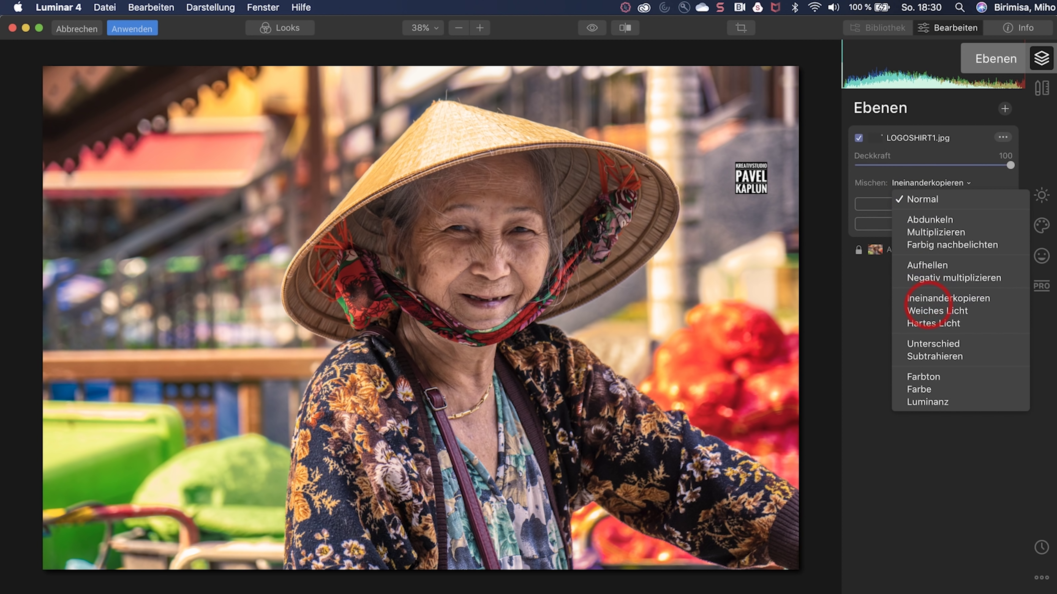
click(938, 276)
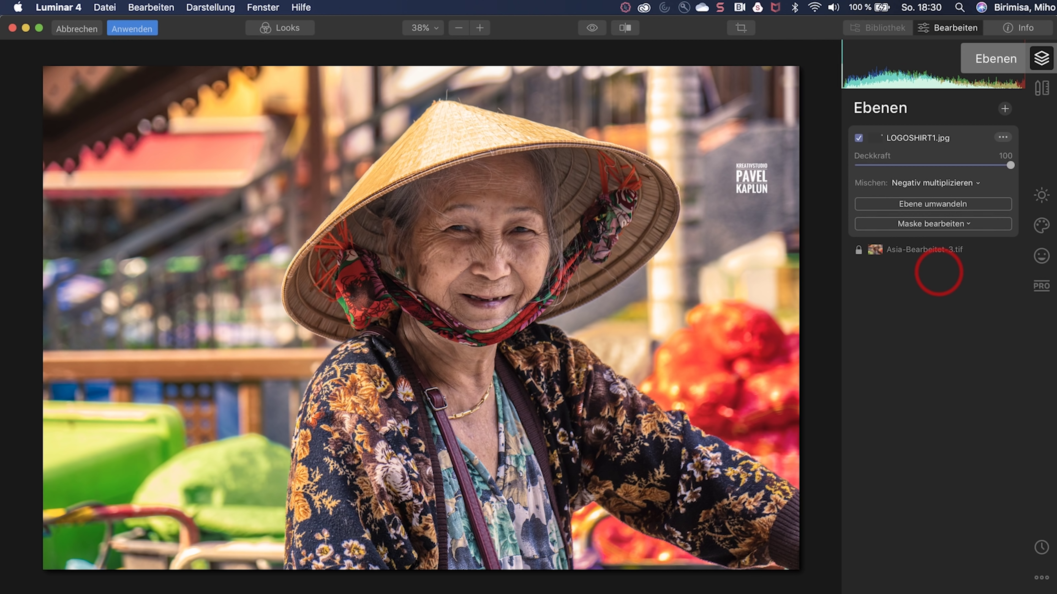
click(954, 165)
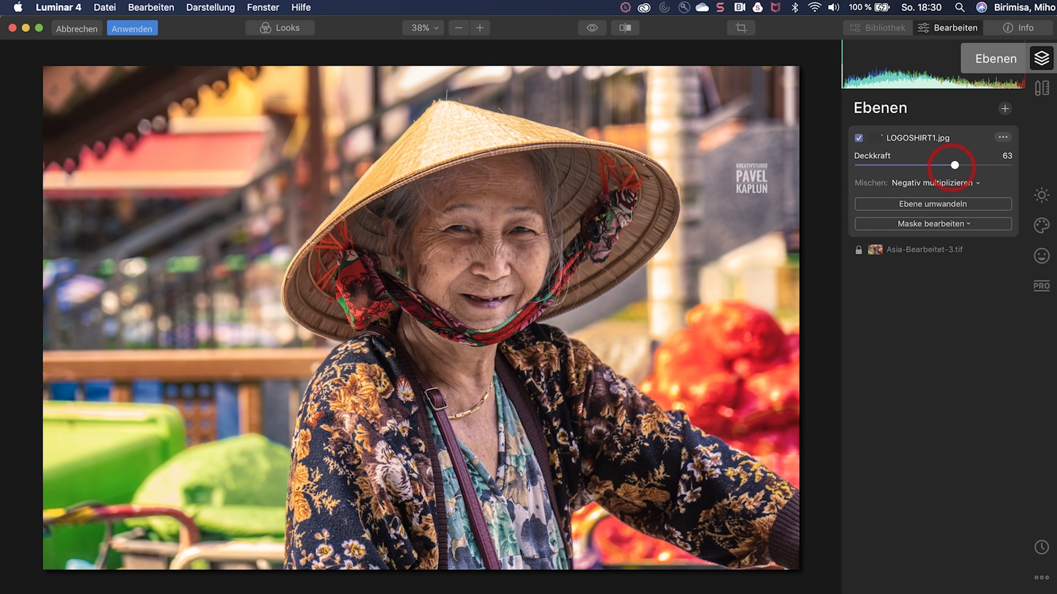
drag(955, 166, 917, 165)
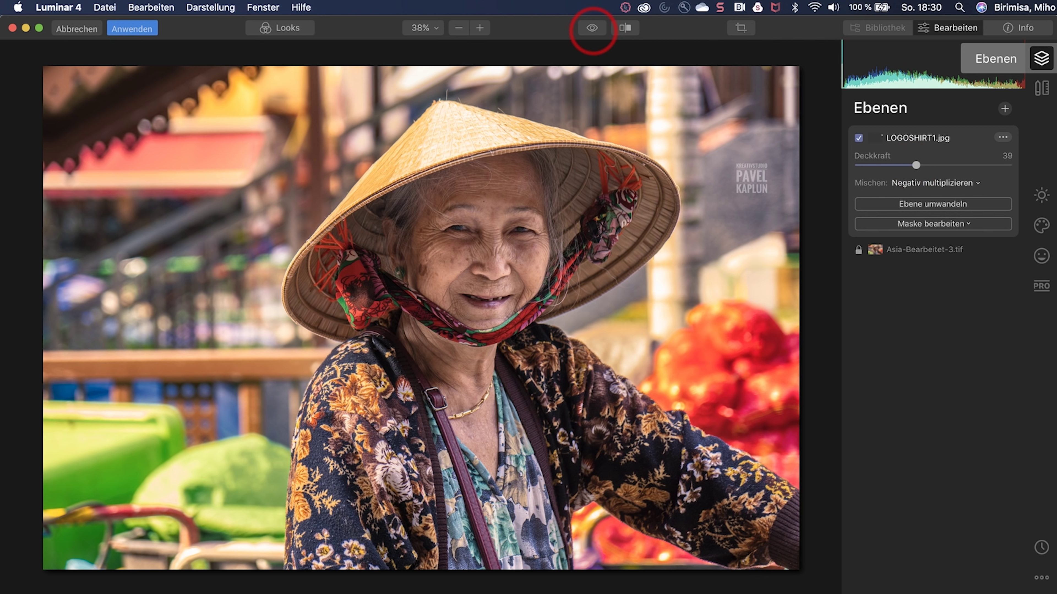
click(592, 28)
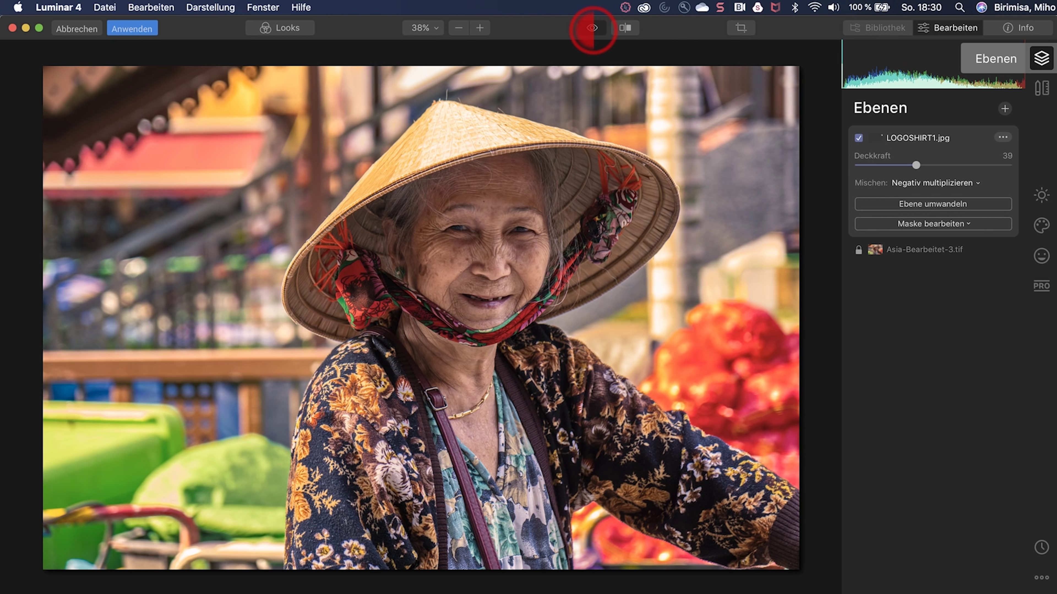
click(592, 28)
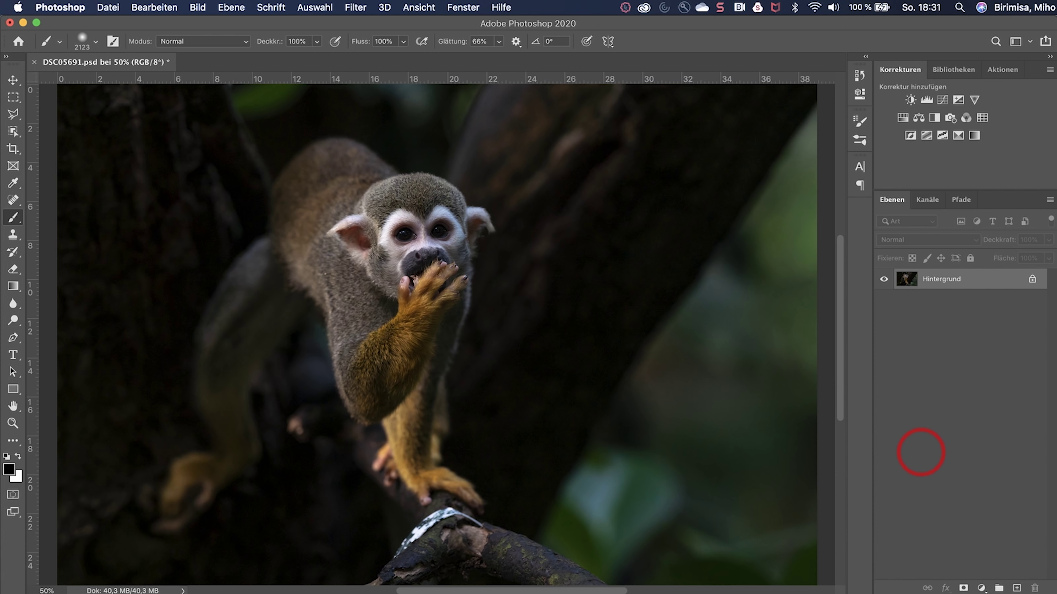
- Duplicate Hintergrund as Ebene 1 and send it to Filter > Skylum Software > Luminar 4
key(super+j)
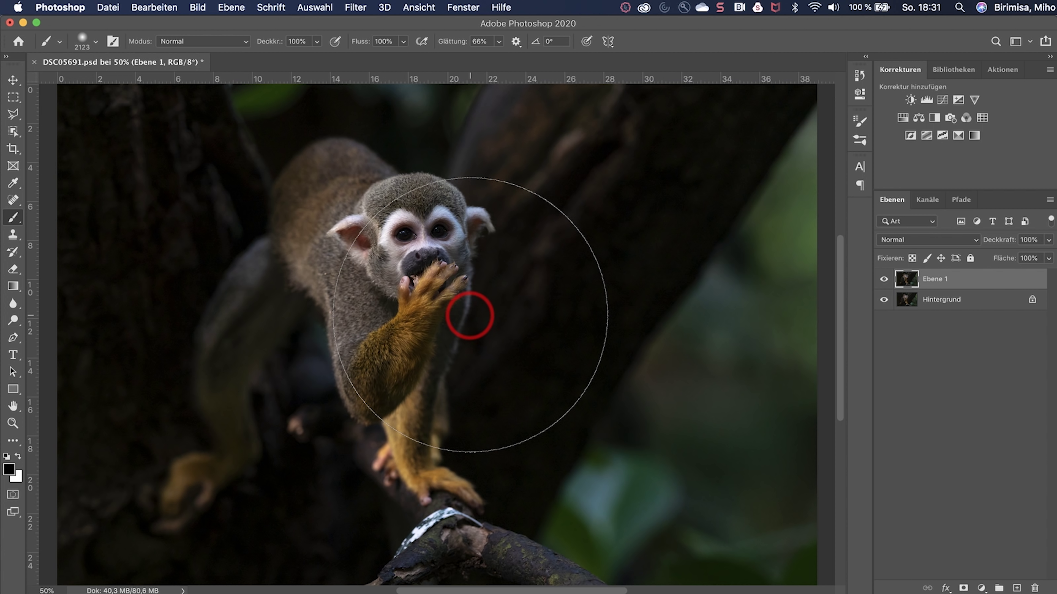
click(355, 8)
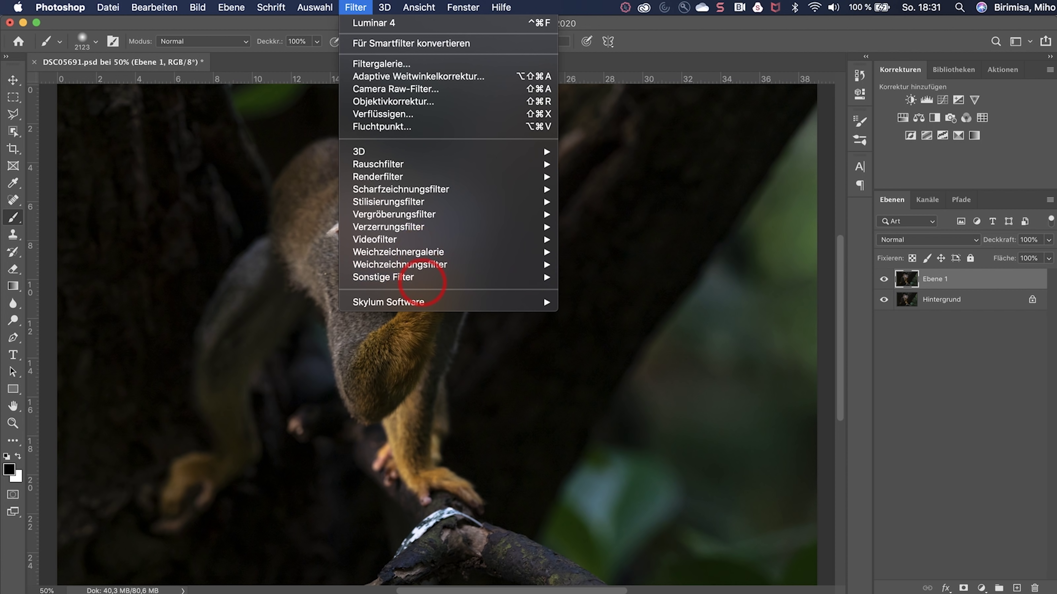
mouse_move(446, 302)
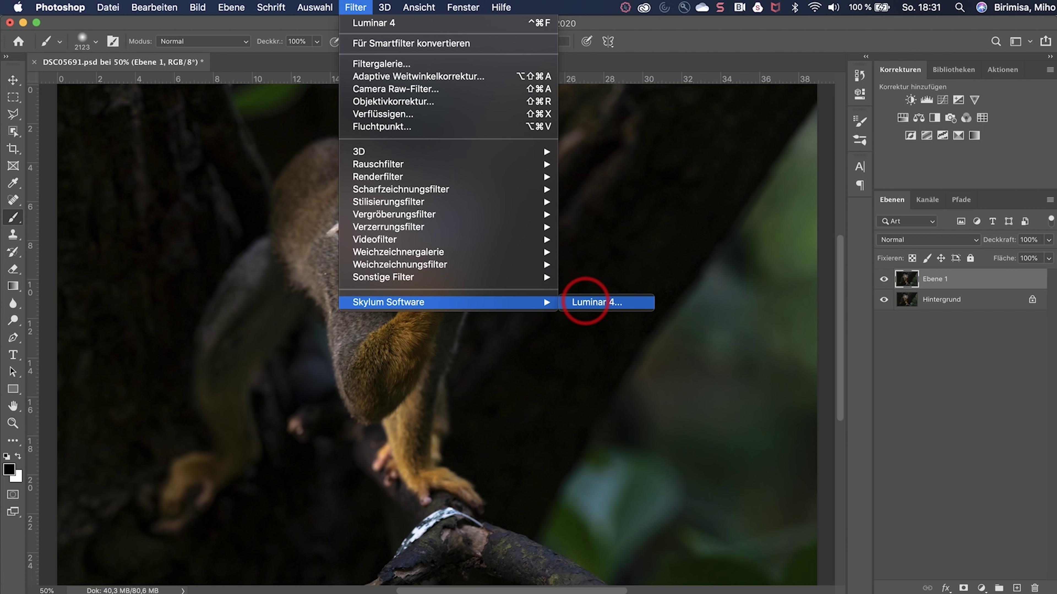
click(585, 301)
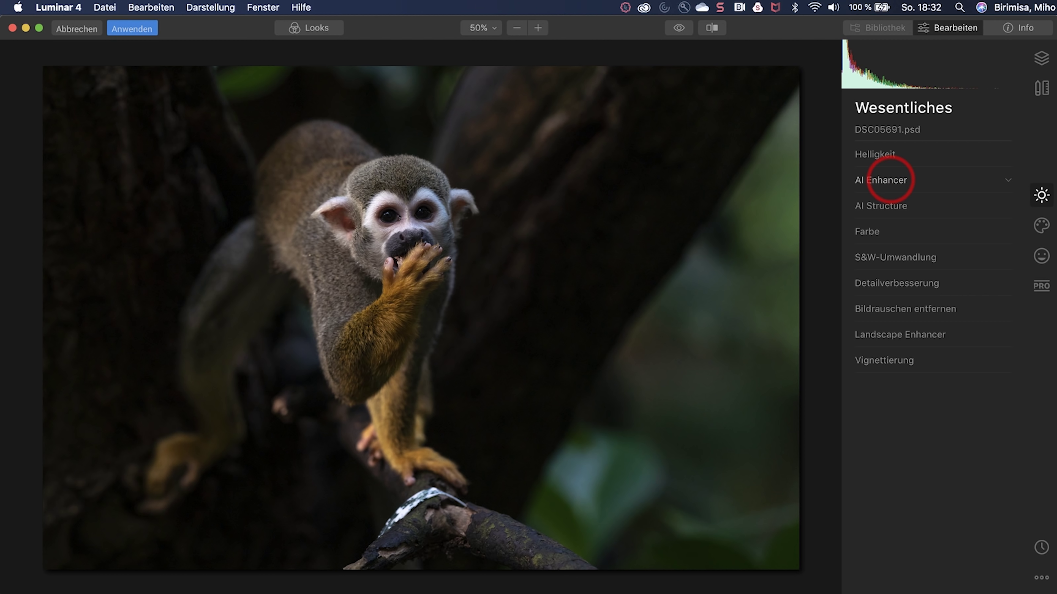
- Set AI Accent to 21 and zoom to 100% on the monkey's face
click(890, 180)
click(888, 213)
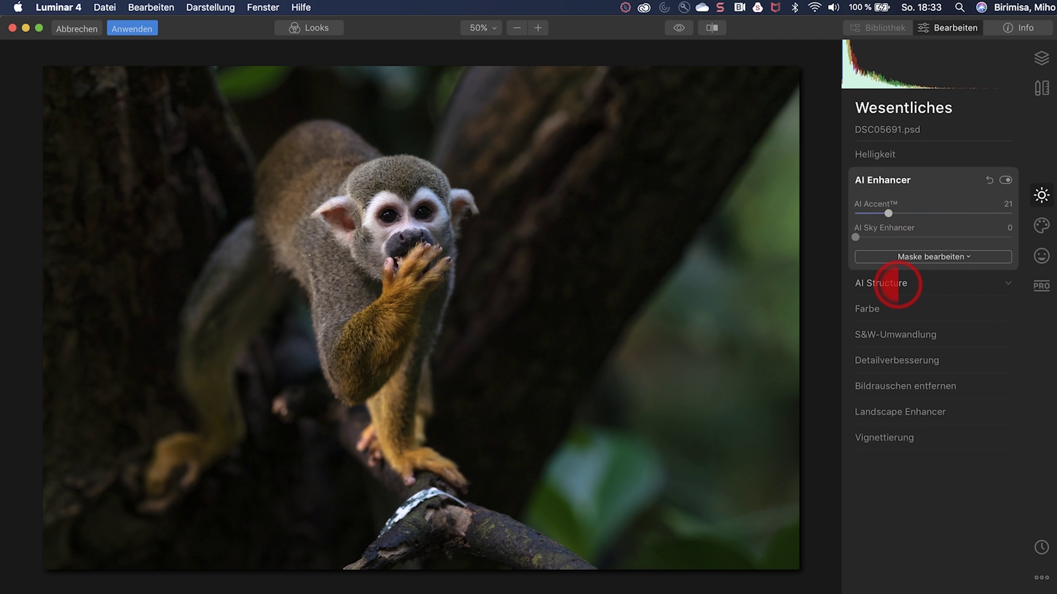
click(899, 283)
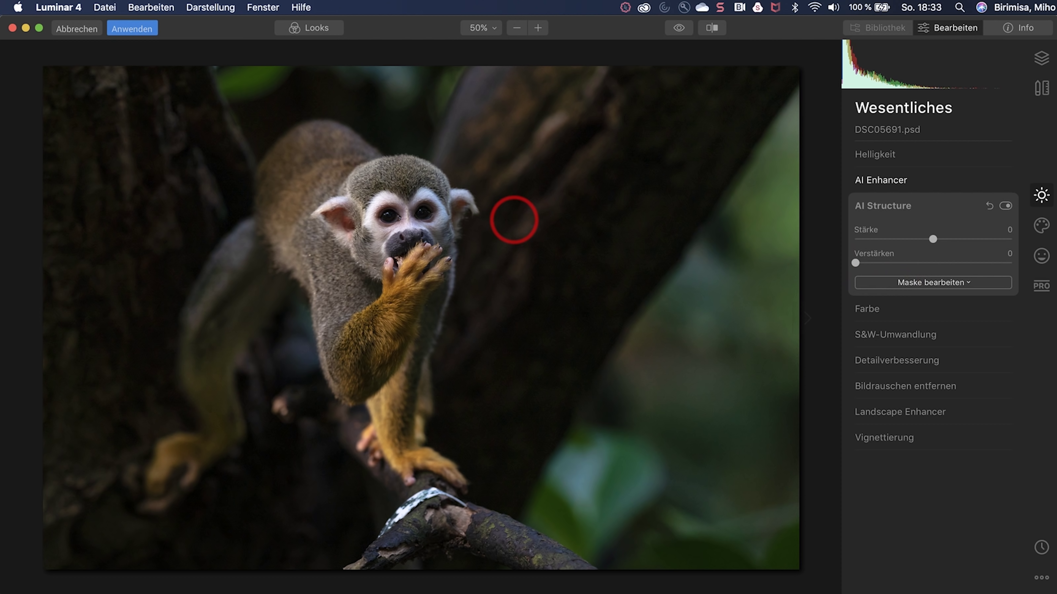
double_click(407, 230)
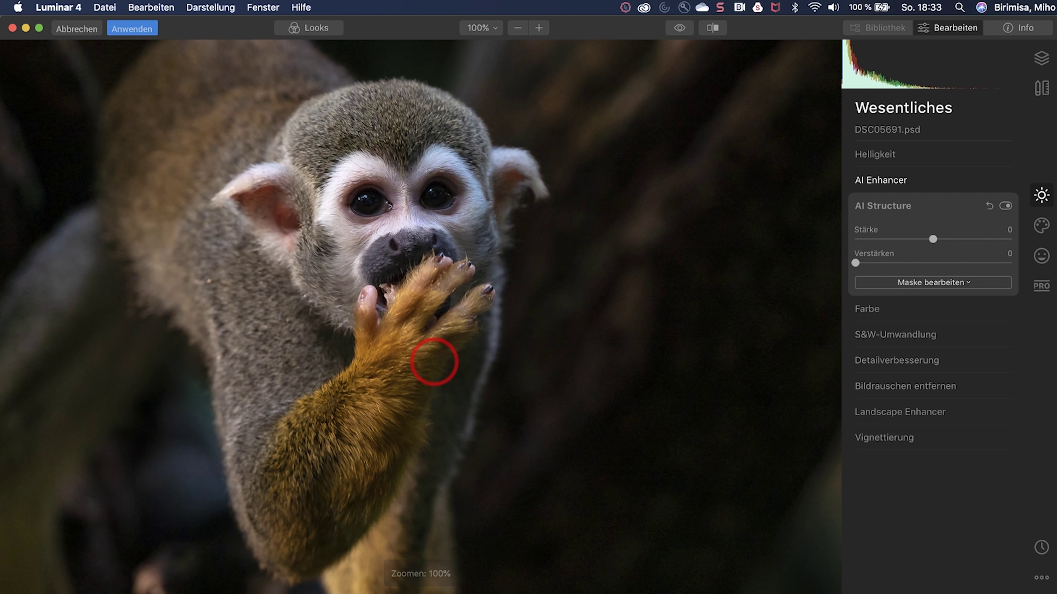
- Set AI Structure strength 28 and boost 21, then choose brush masking
click(956, 240)
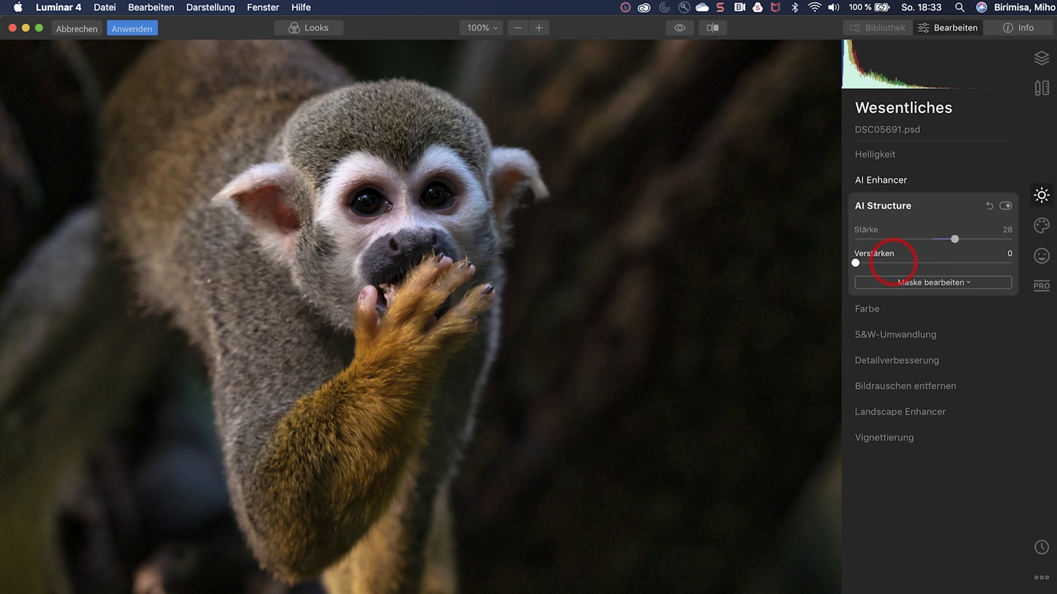
click(889, 263)
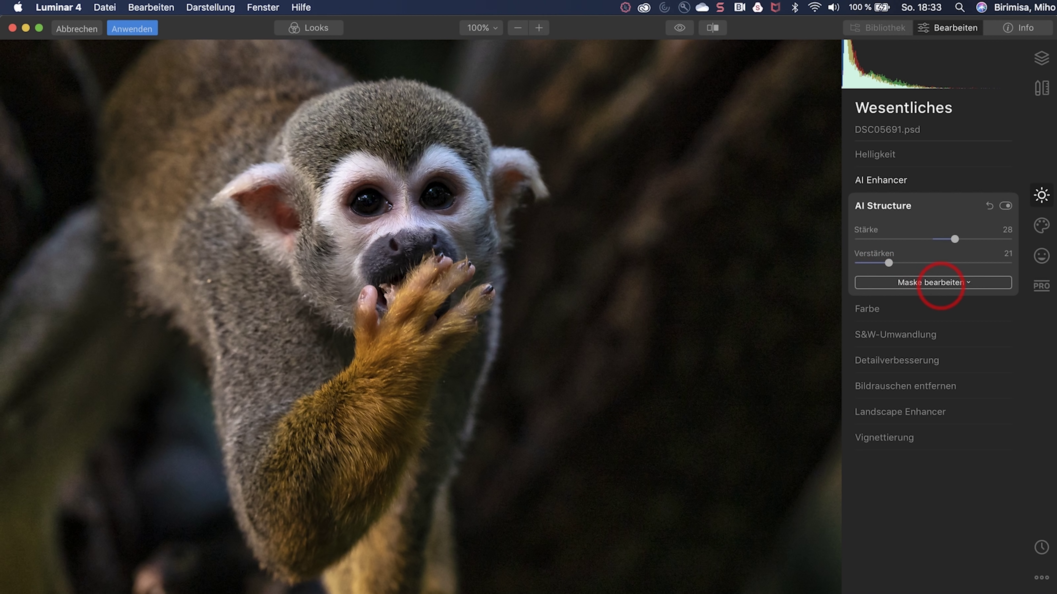
click(947, 282)
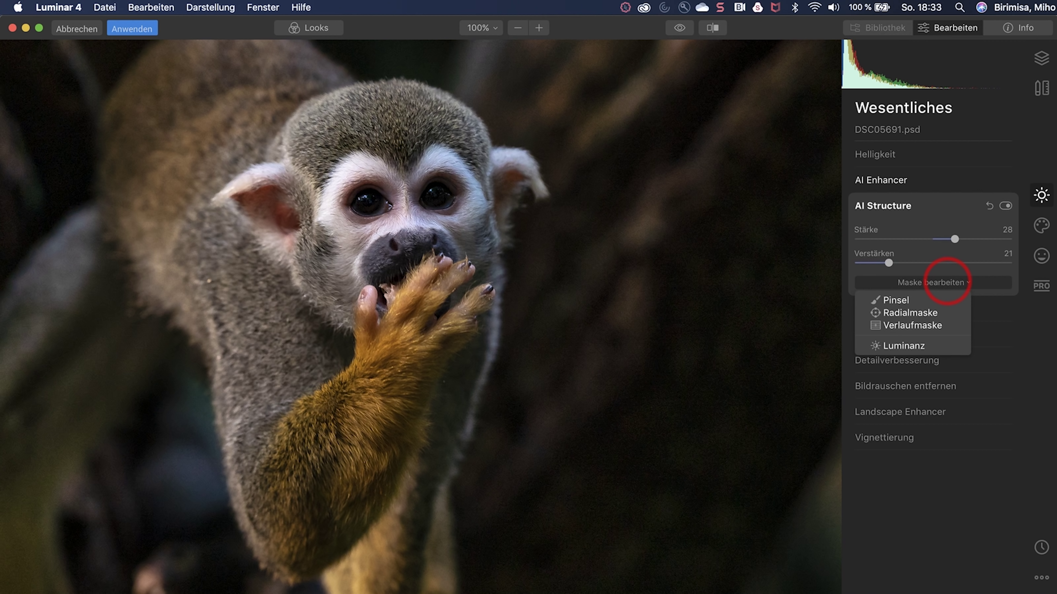
click(900, 299)
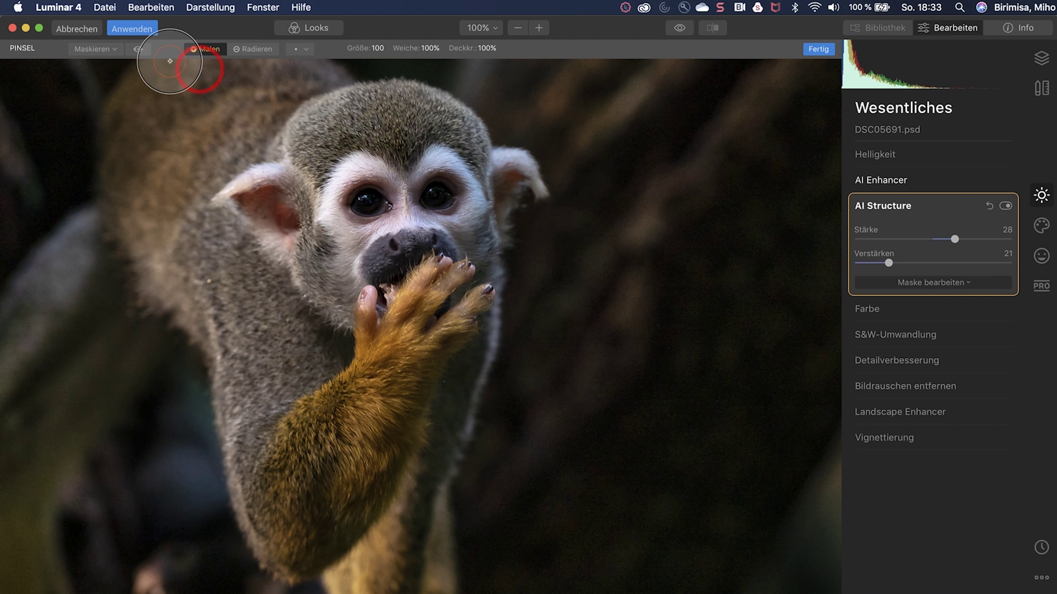
- Brush the AI Structure mask over the monkey's head and arm, viewing it as a red overlay
click(133, 51)
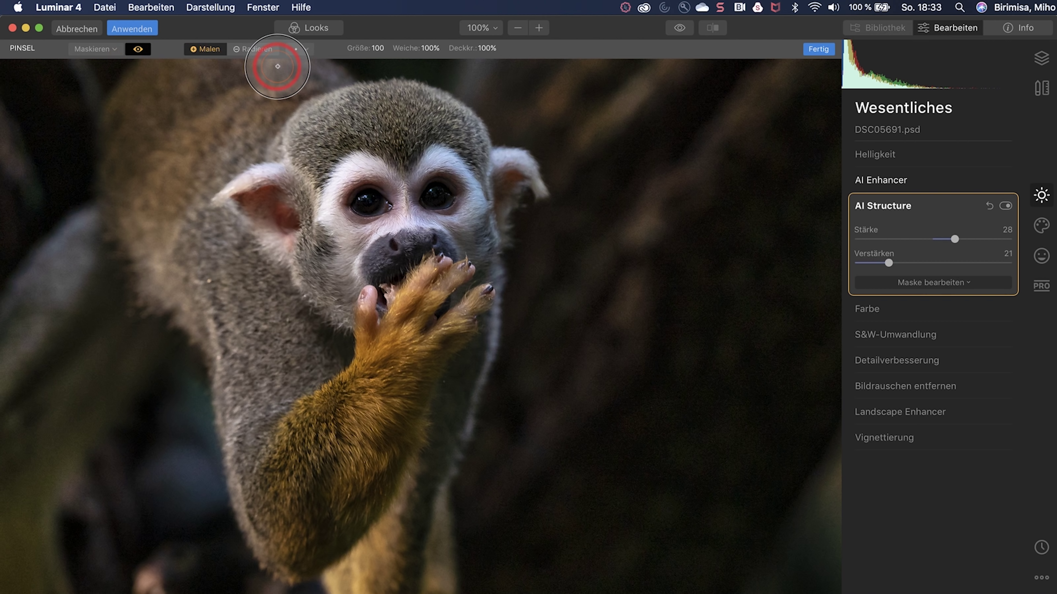
drag(440, 209, 426, 173)
mouse_move(319, 237)
mouse_down()
mouse_move(236, 243)
mouse_move(354, 152)
mouse_move(295, 170)
mouse_move(453, 334)
mouse_move(358, 370)
mouse_move(512, 113)
mouse_move(279, 537)
mouse_move(422, 430)
mouse_move(343, 358)
mouse_up()
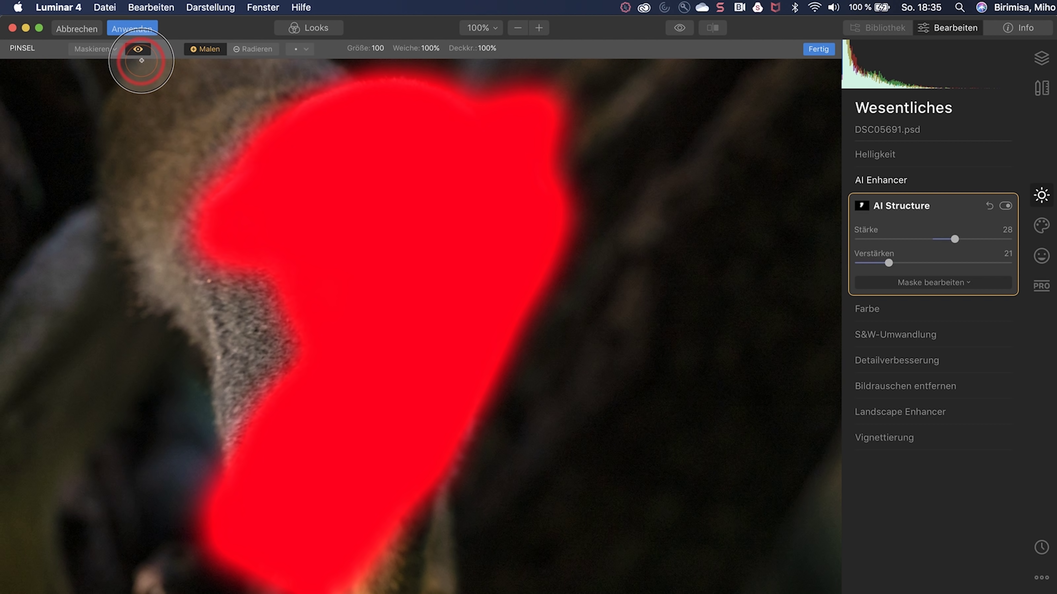
click(138, 49)
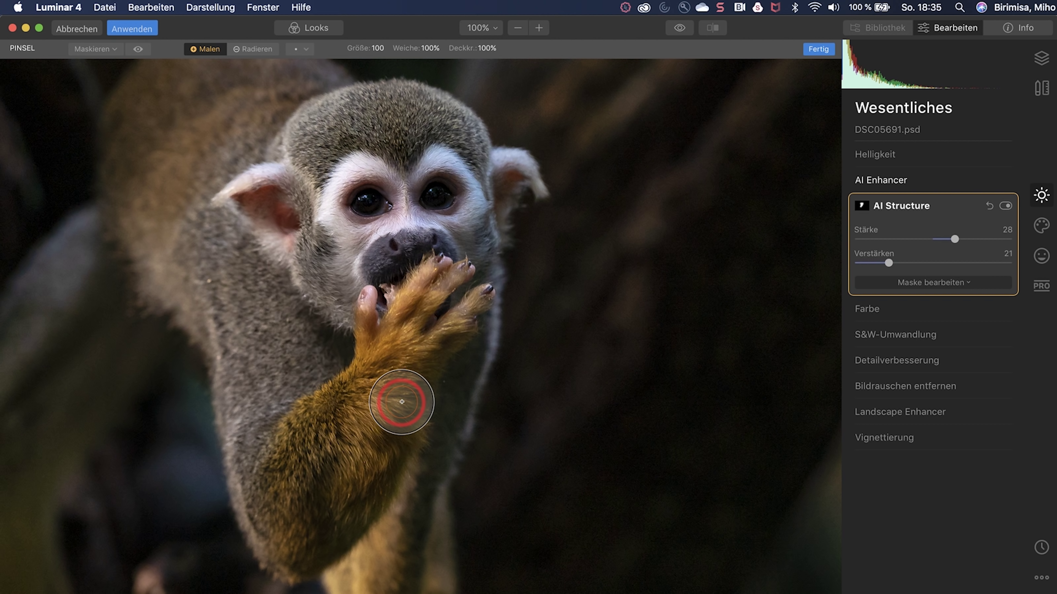
click(896, 360)
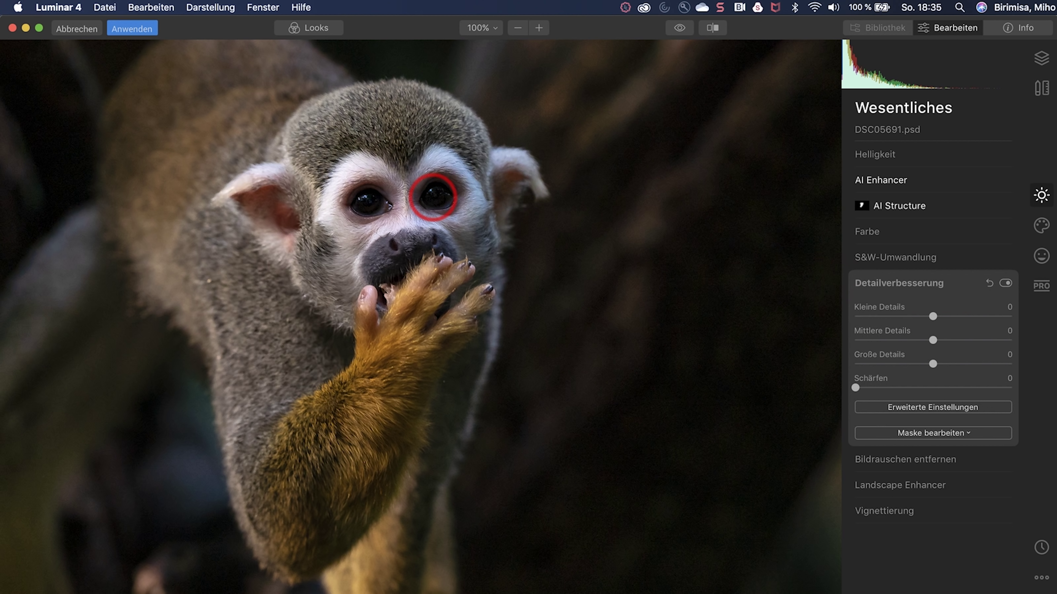
- Set Detailverbesserung Kleine Details to 21 and zoom out to 50%
drag(932, 316, 949, 316)
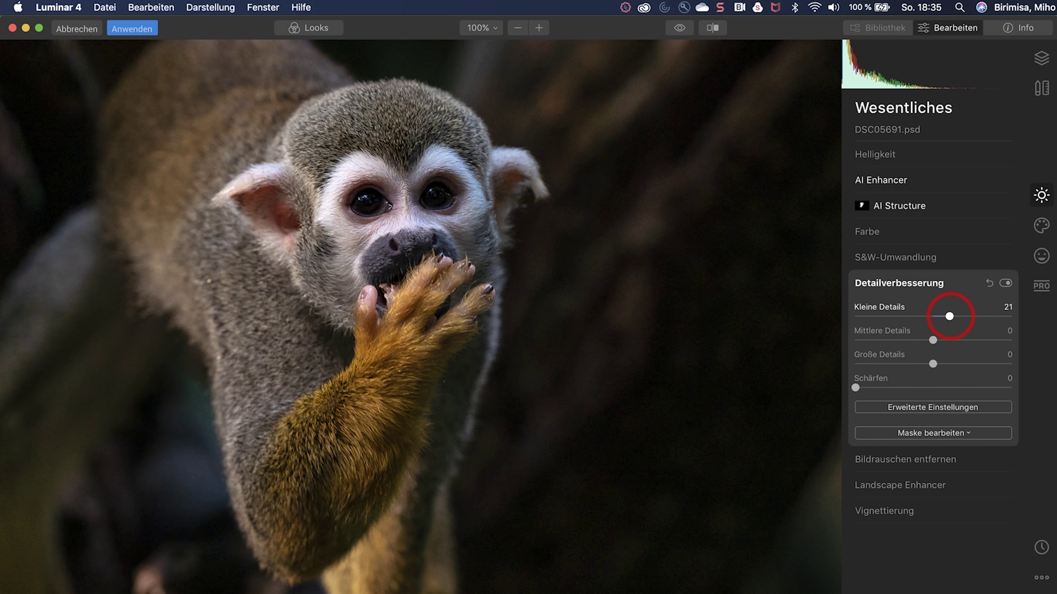
key(super+minus)
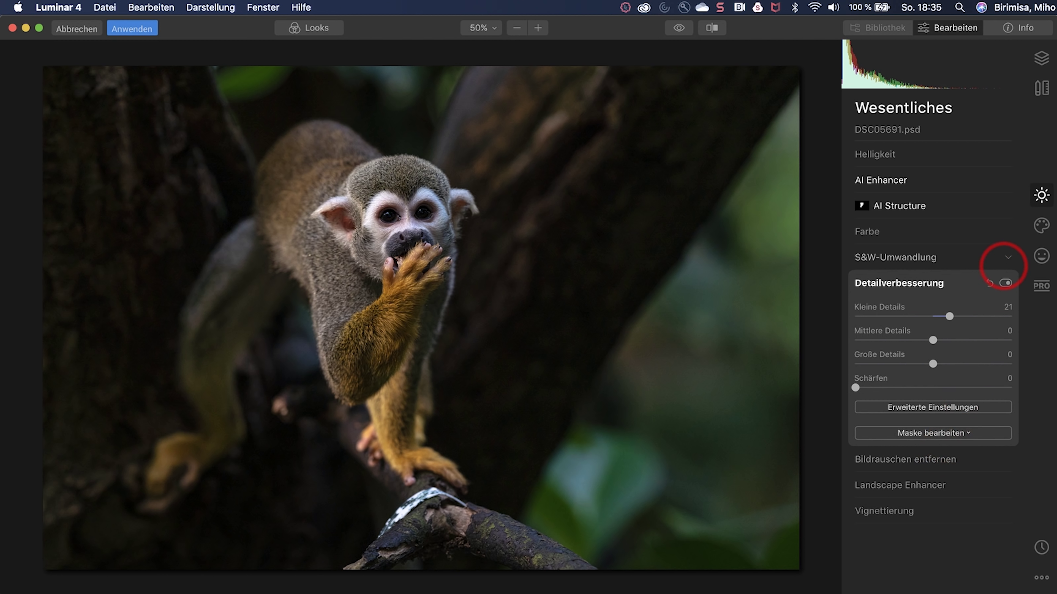
click(899, 485)
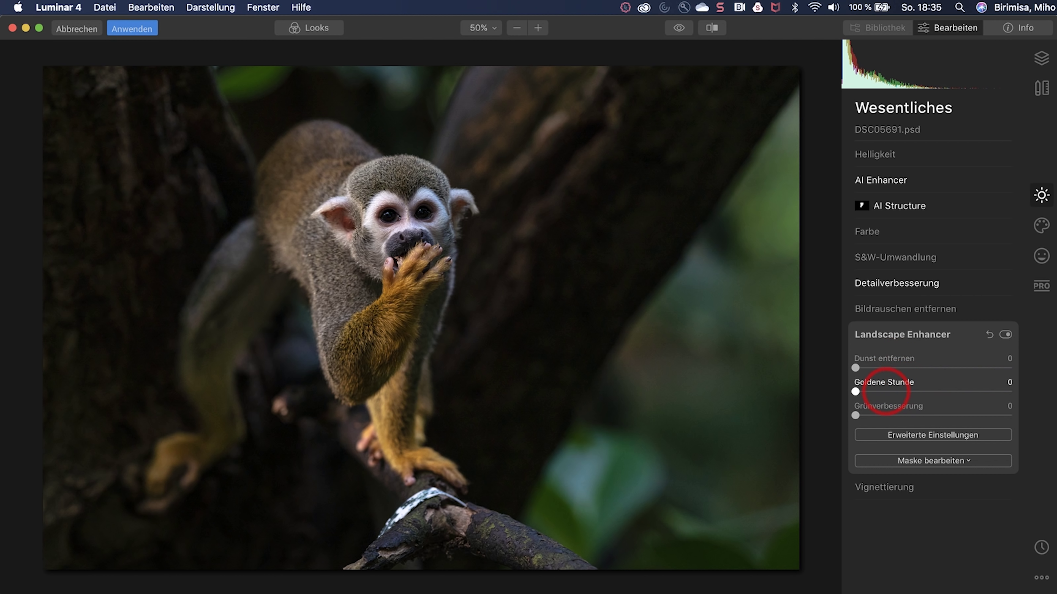
- Set Goldene Stunde 14 and Grünverbesserung 19, and reduce green Sättigung to -20 in Farbe
click(877, 391)
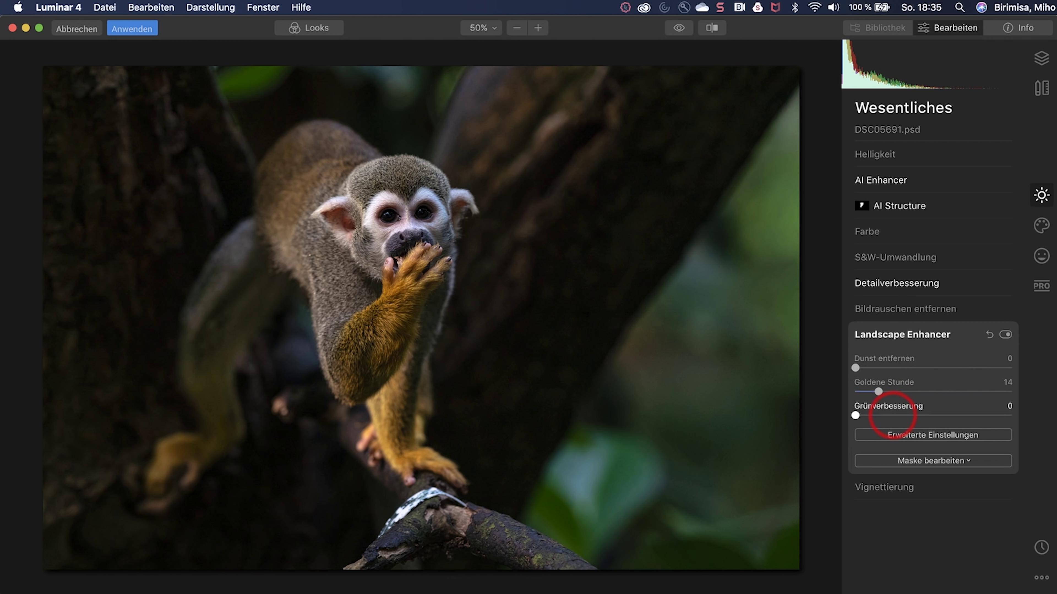
click(964, 415)
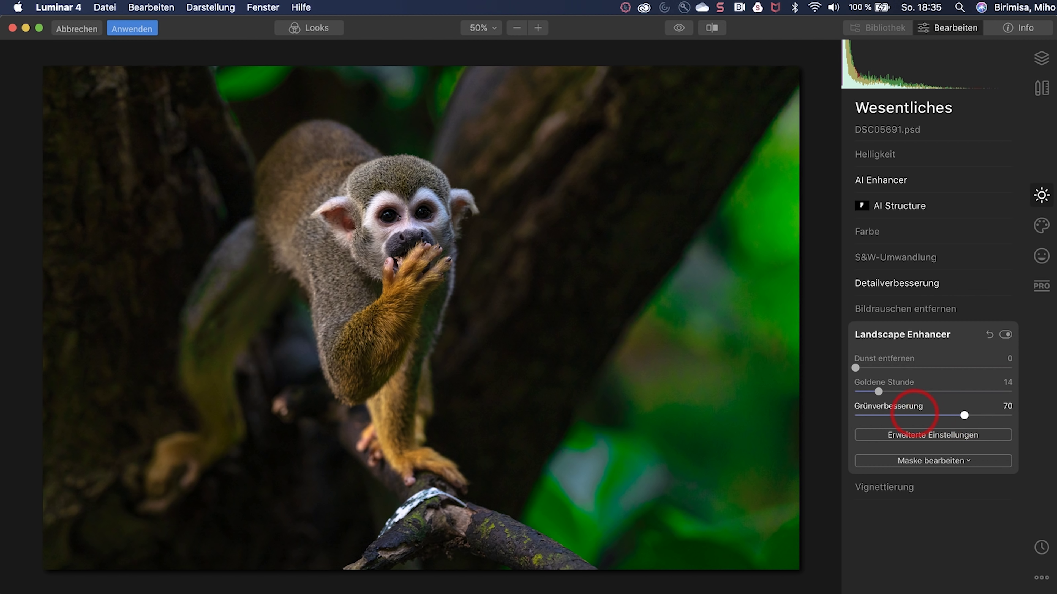
click(884, 416)
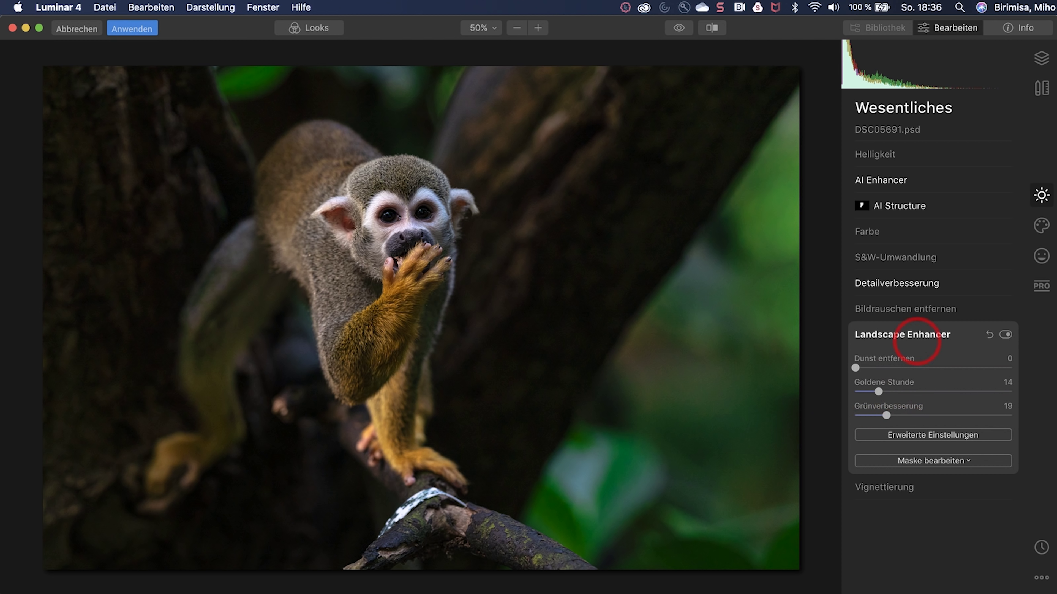
click(891, 231)
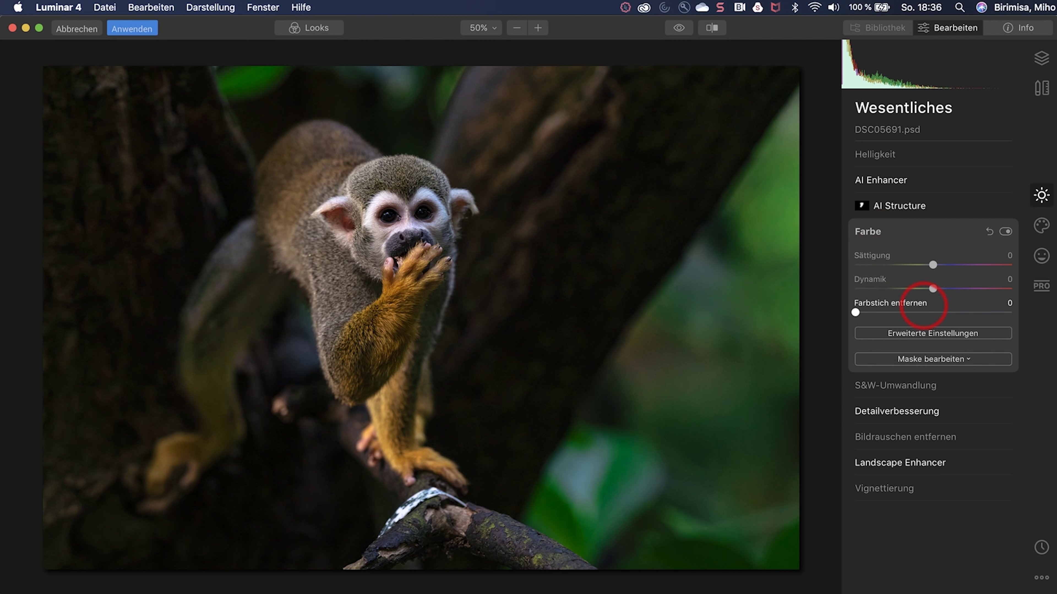
click(919, 332)
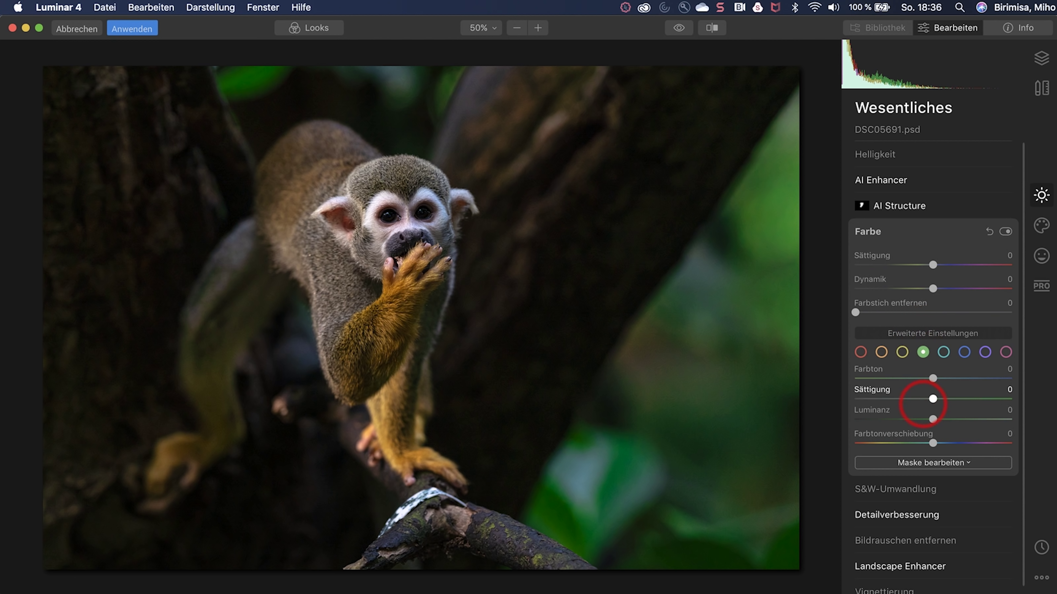
drag(933, 399, 917, 399)
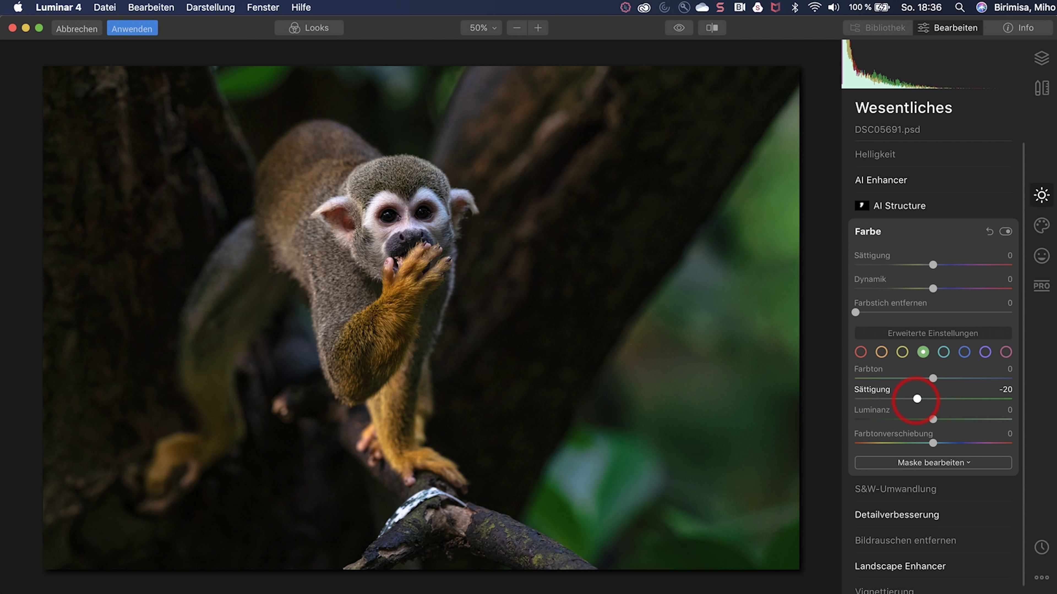
click(867, 232)
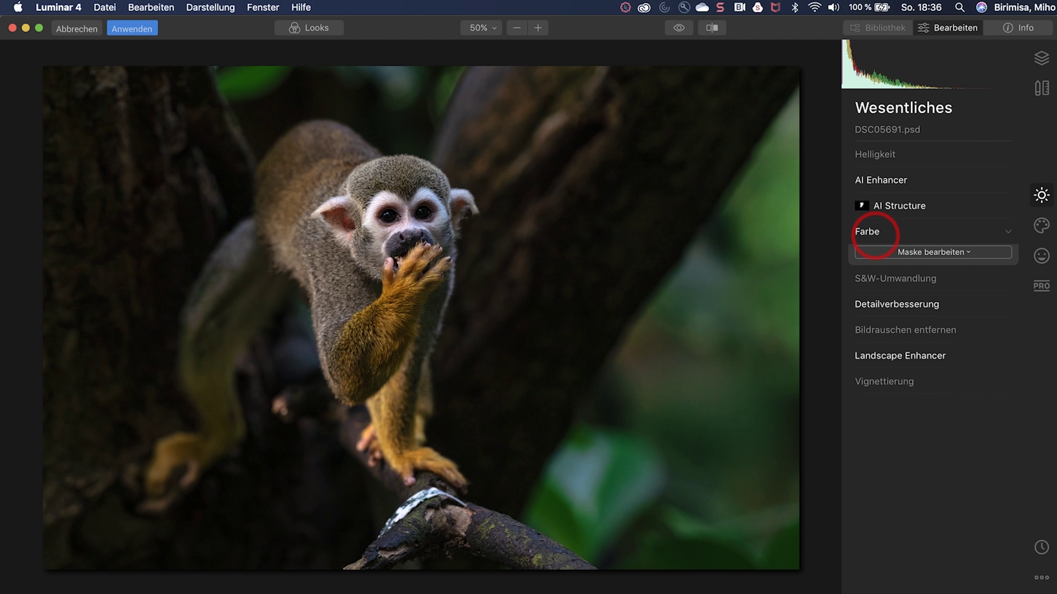
- Shift Landscape Enhancer Laubfarbe to about -29 and apply the edits back to Photoshop
click(889, 335)
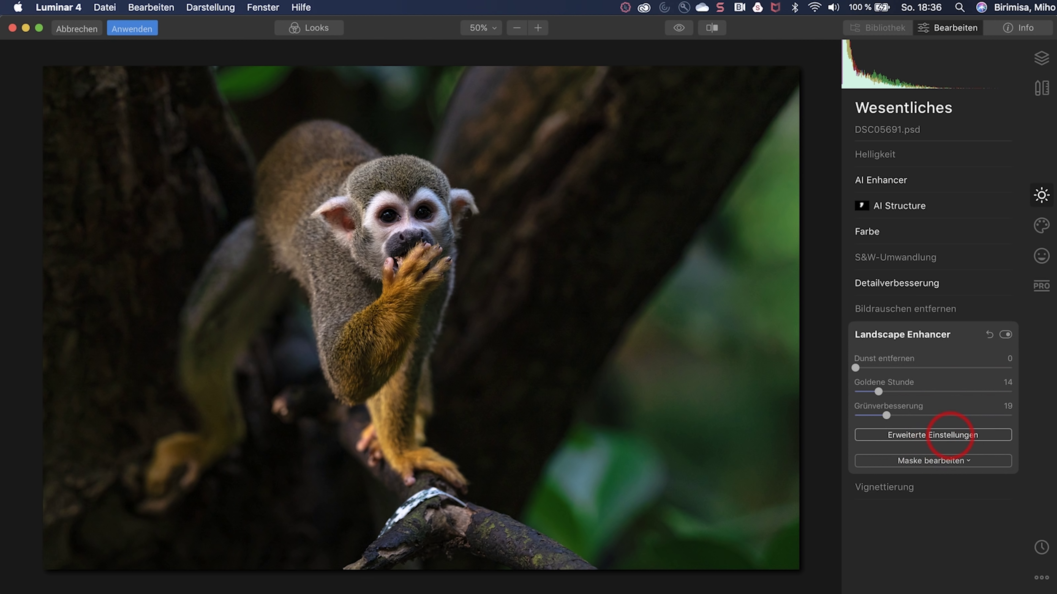
click(941, 437)
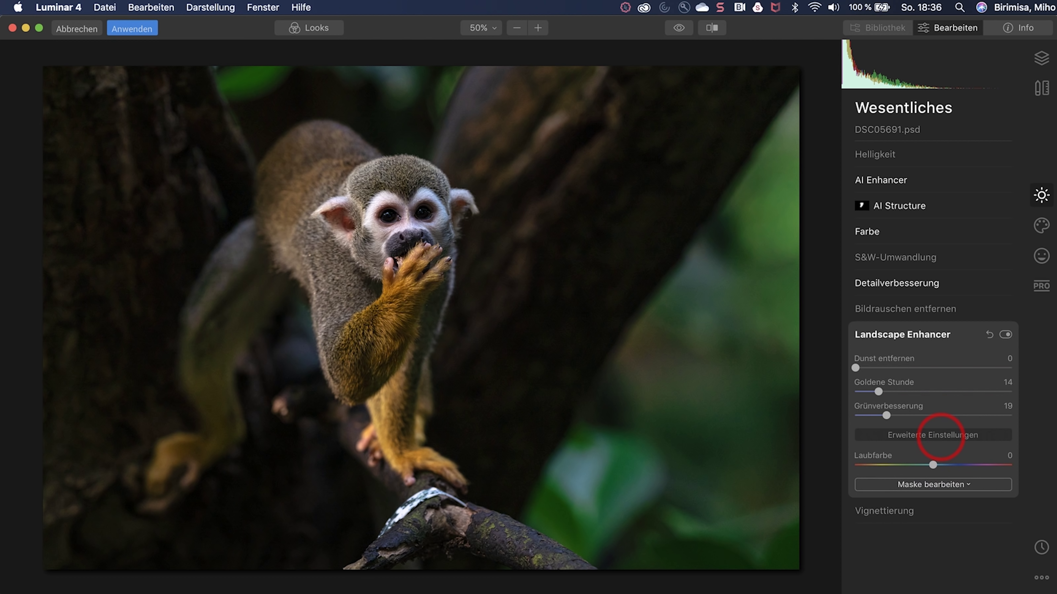
click(911, 465)
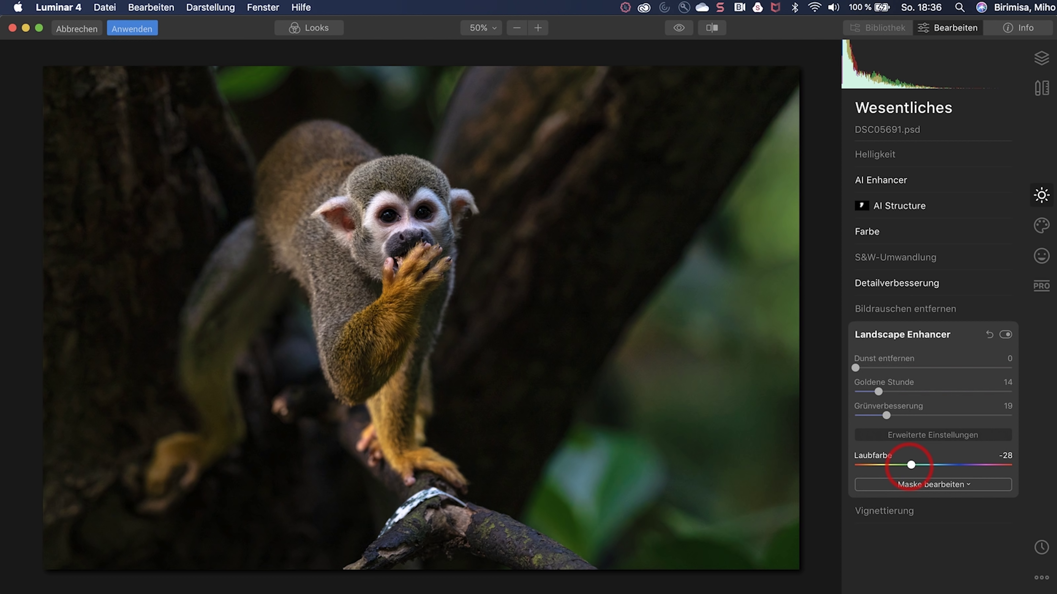
drag(912, 466, 902, 466)
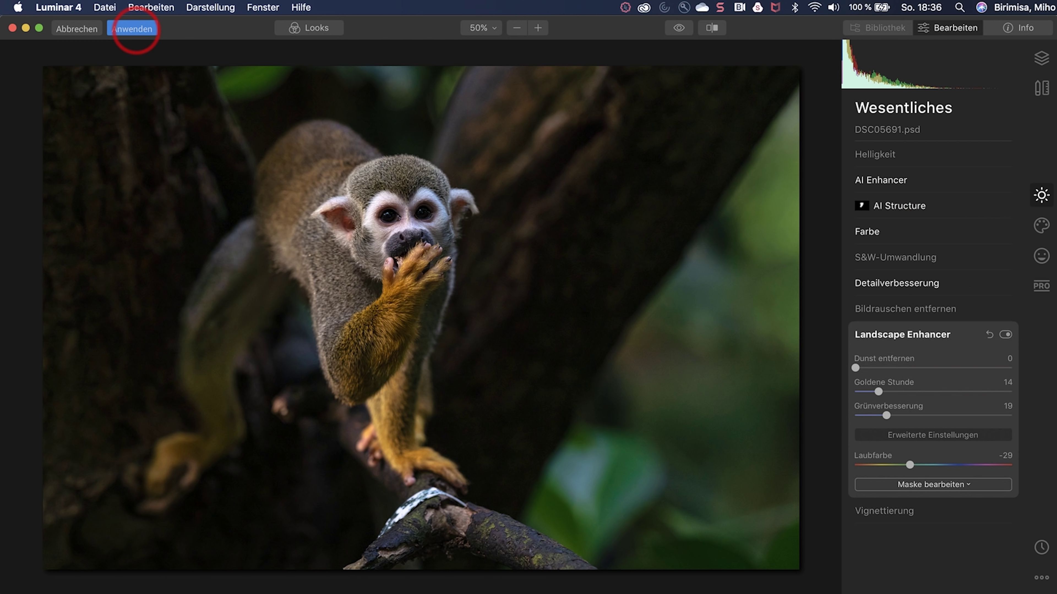
click(134, 29)
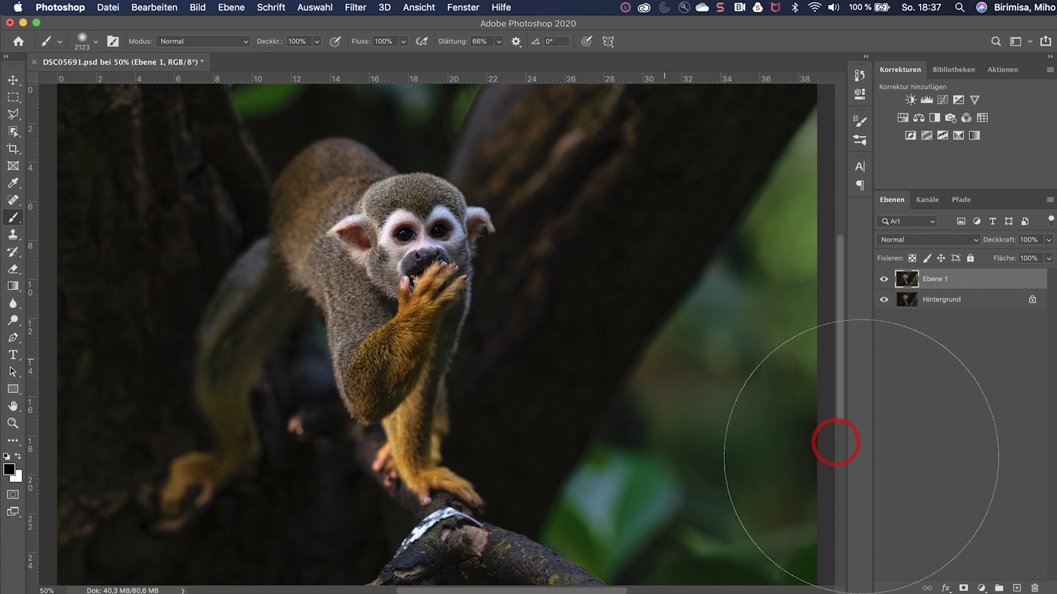
- Give Ebene 1 an inverted layer mask and paint white over the monkey and right-side greenery
click(963, 588)
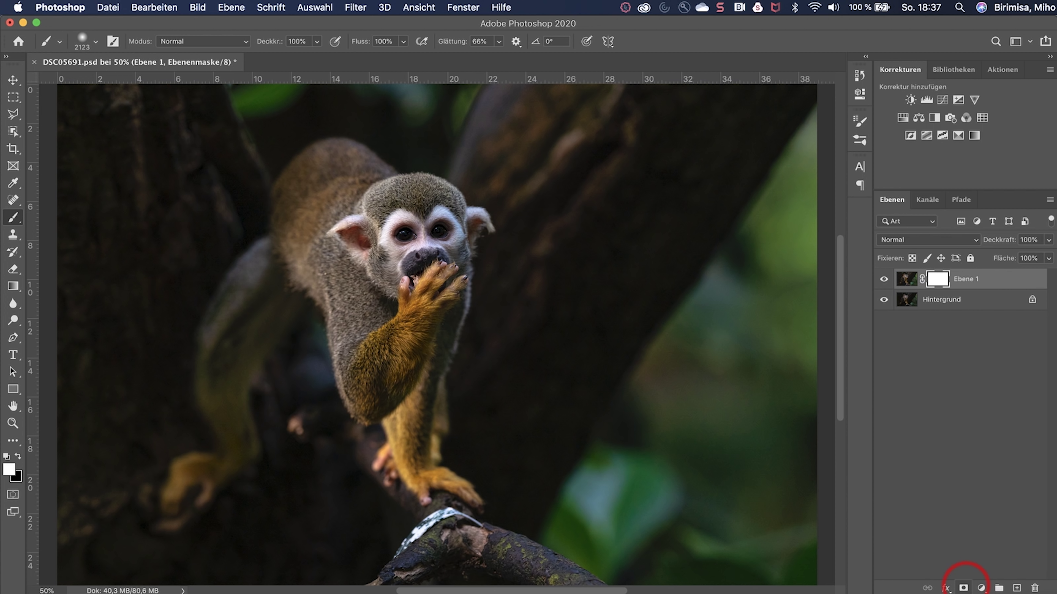
key(ctrl+i)
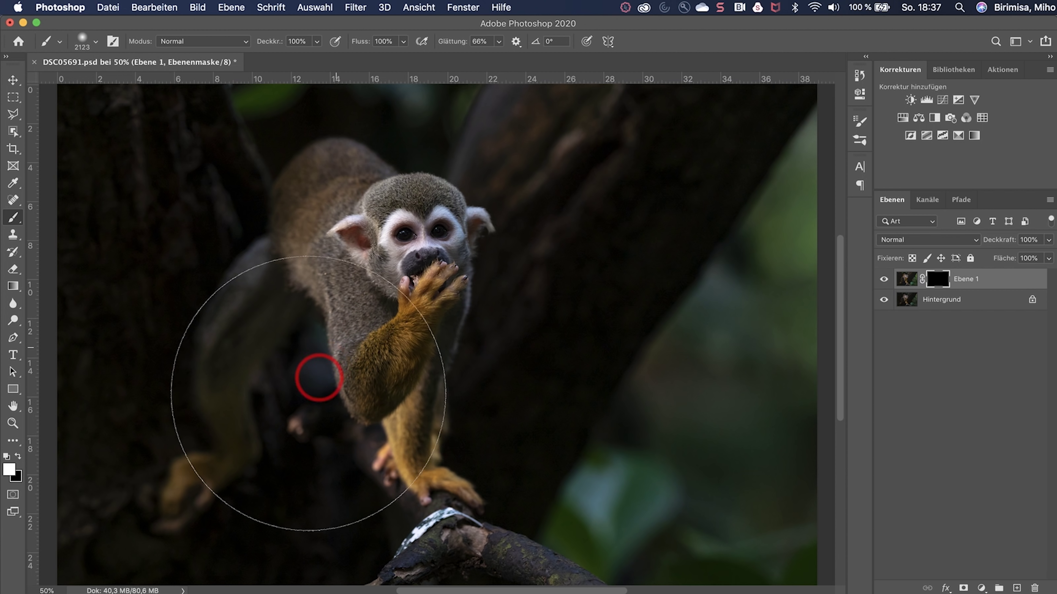
drag(325, 347, 353, 178)
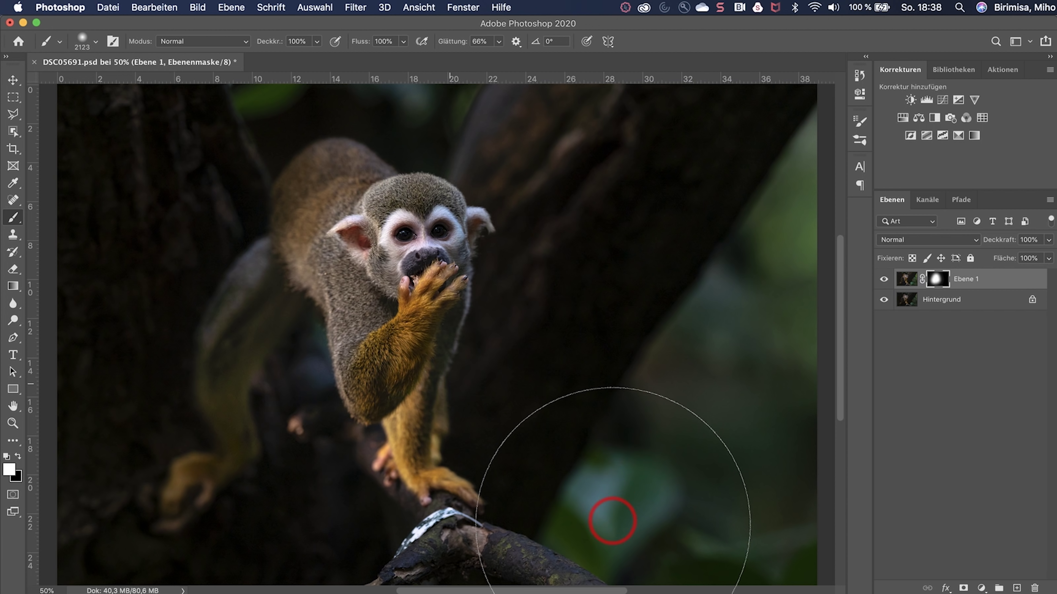
mouse_move(615, 532)
mouse_down()
mouse_move(835, 218)
mouse_move(784, 484)
mouse_move(679, 503)
mouse_up()
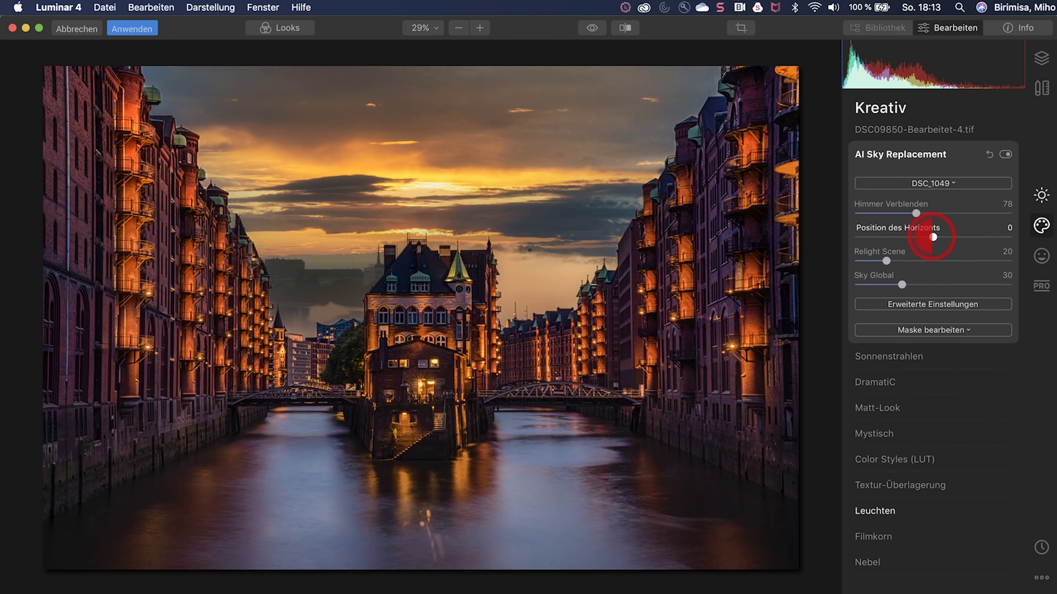
- Lower the AI Sky Replacement Position des Horizonts to about -56
drag(899, 237, 881, 237)
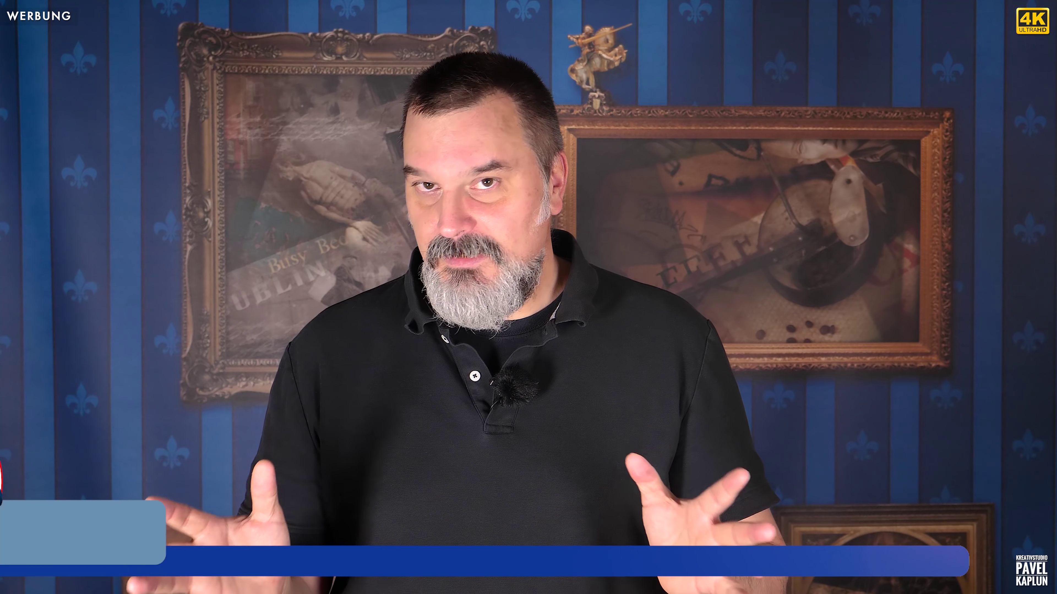